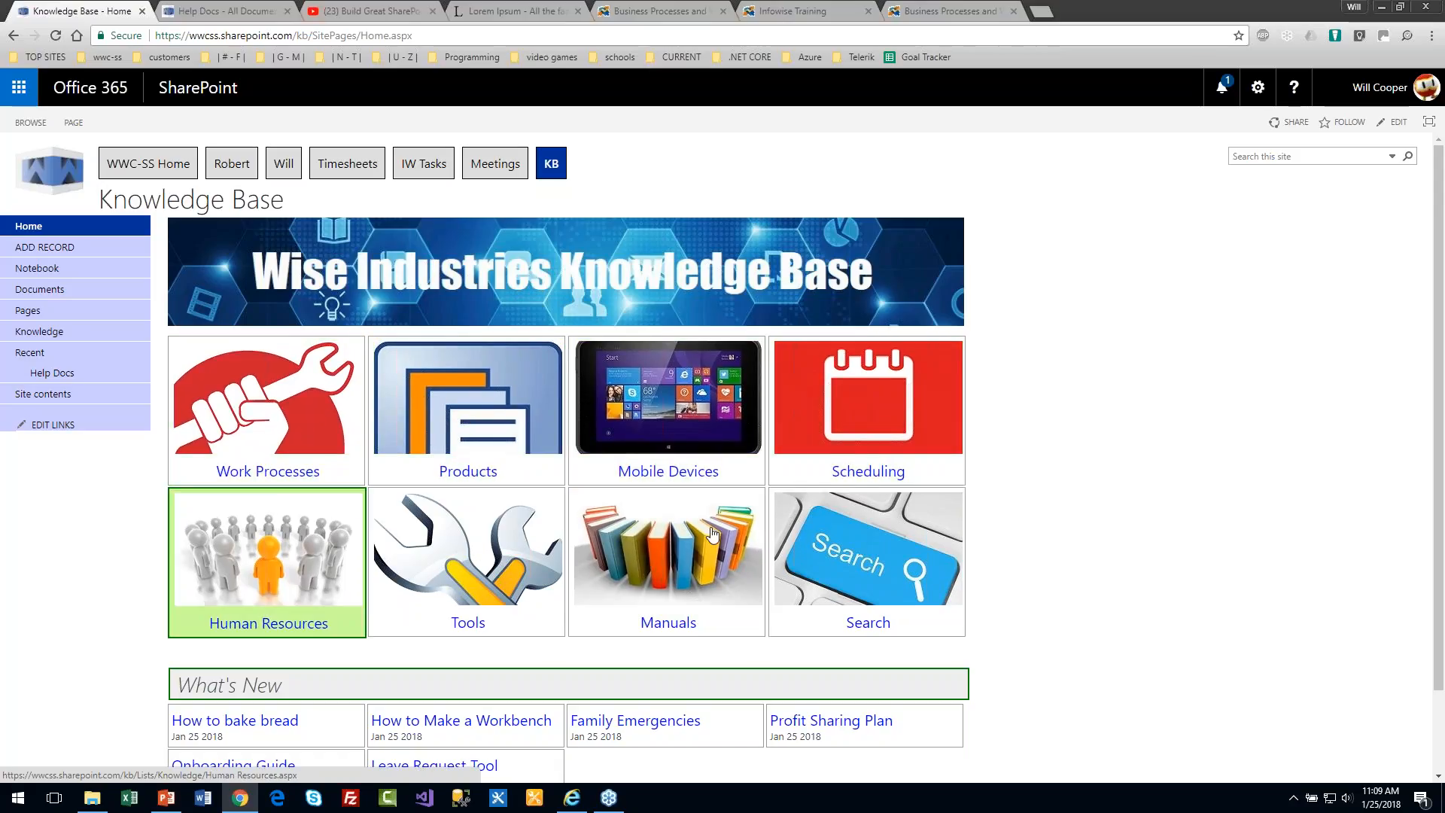
- Open the Leave Request Tool record from the knowledge base's Work Processes category
scroll(1442, 371, down, 2)
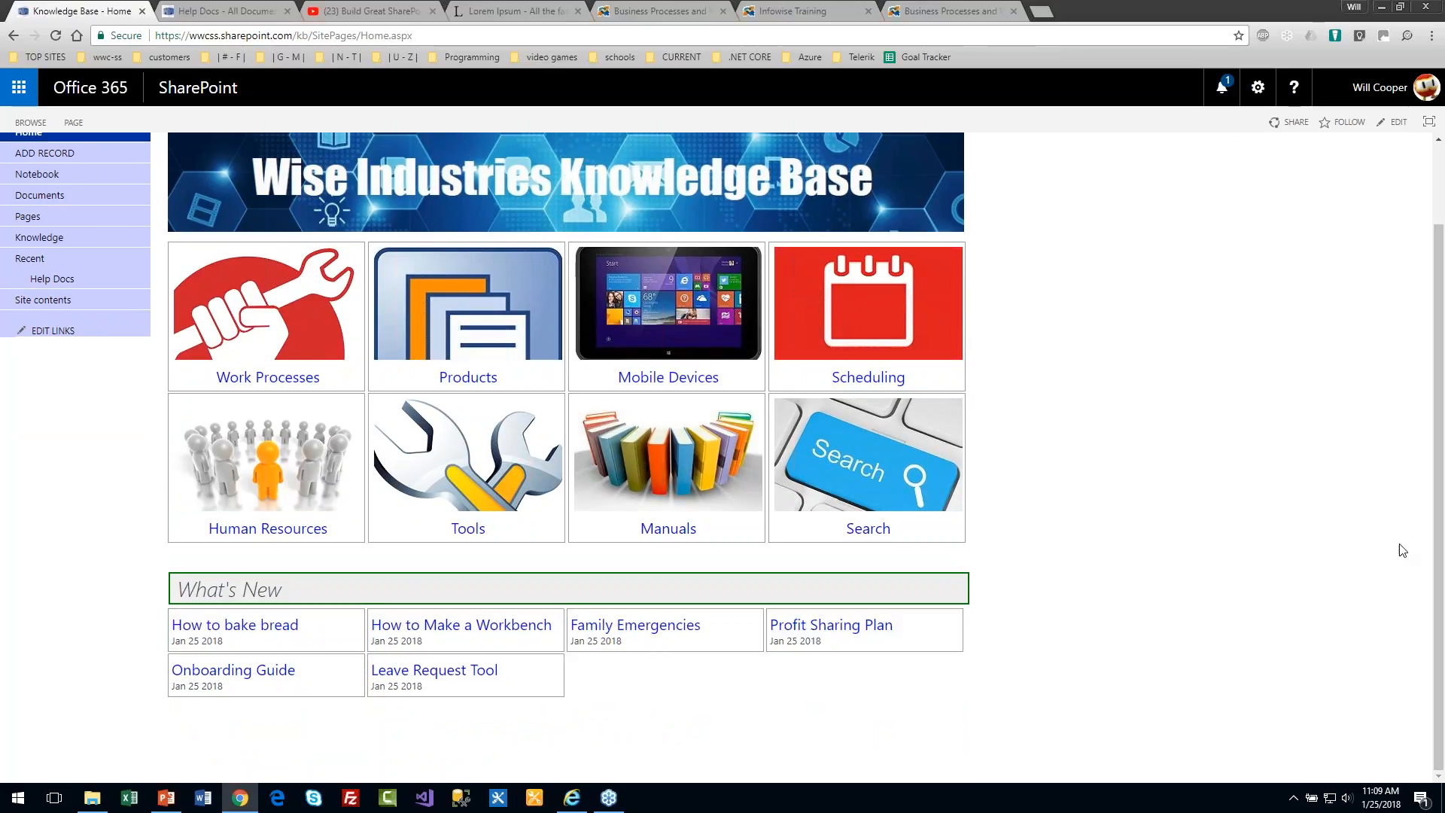
scroll(1433, 488, up, 2)
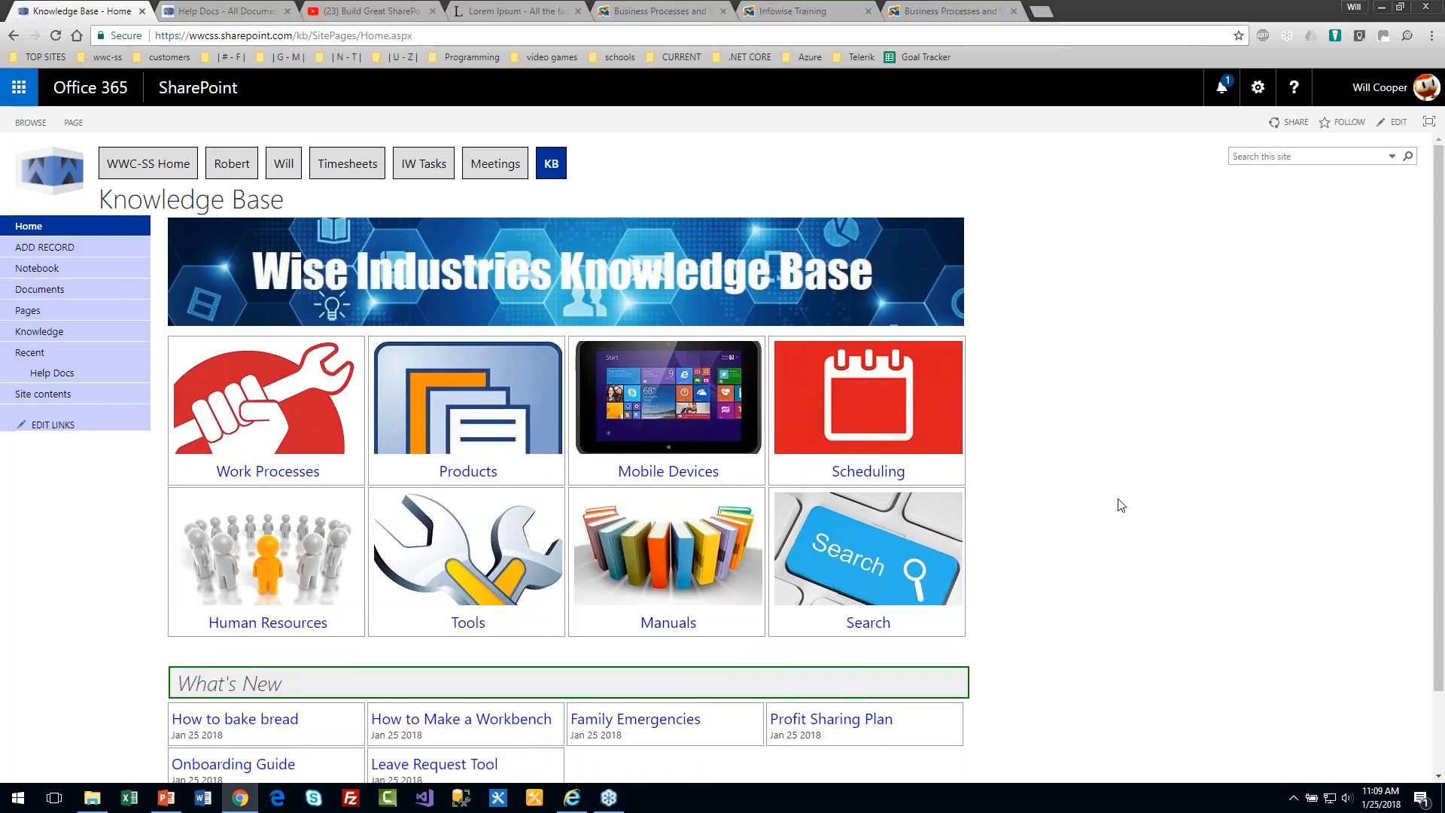
click(281, 411)
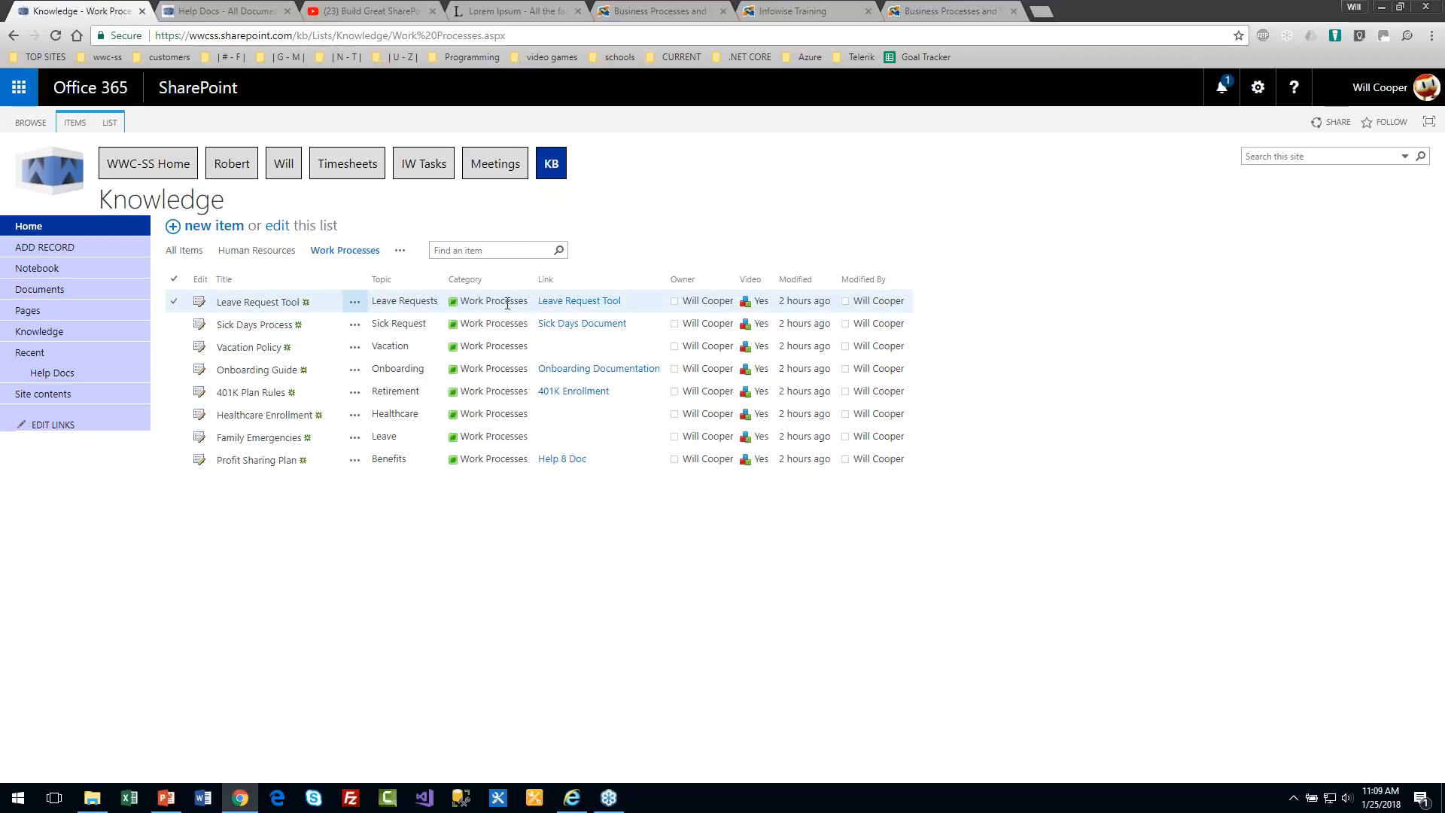
click(262, 302)
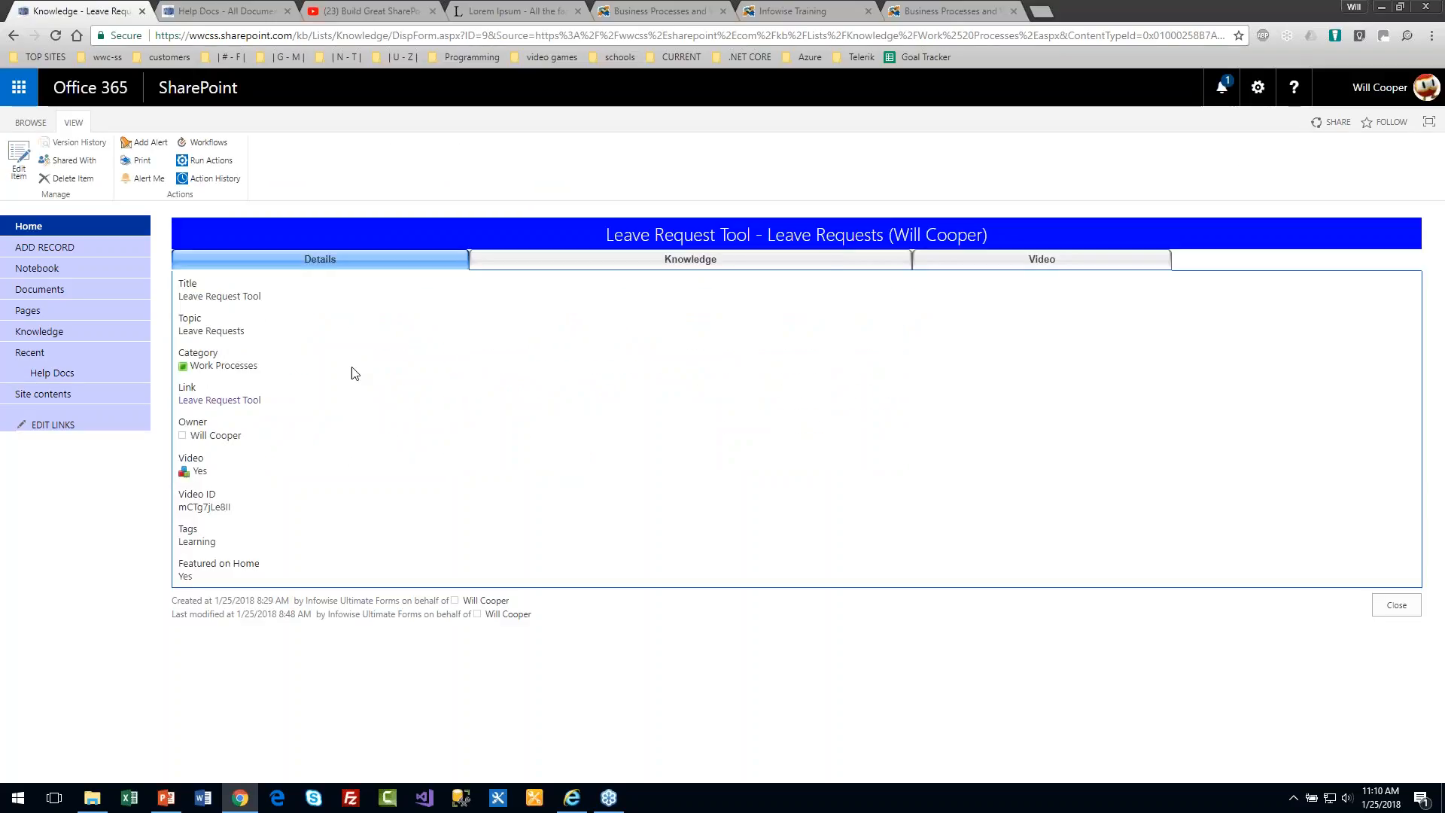
- Review the Leave Request Tool record's knowledge content, details and video, and close the record
click(600, 261)
click(370, 262)
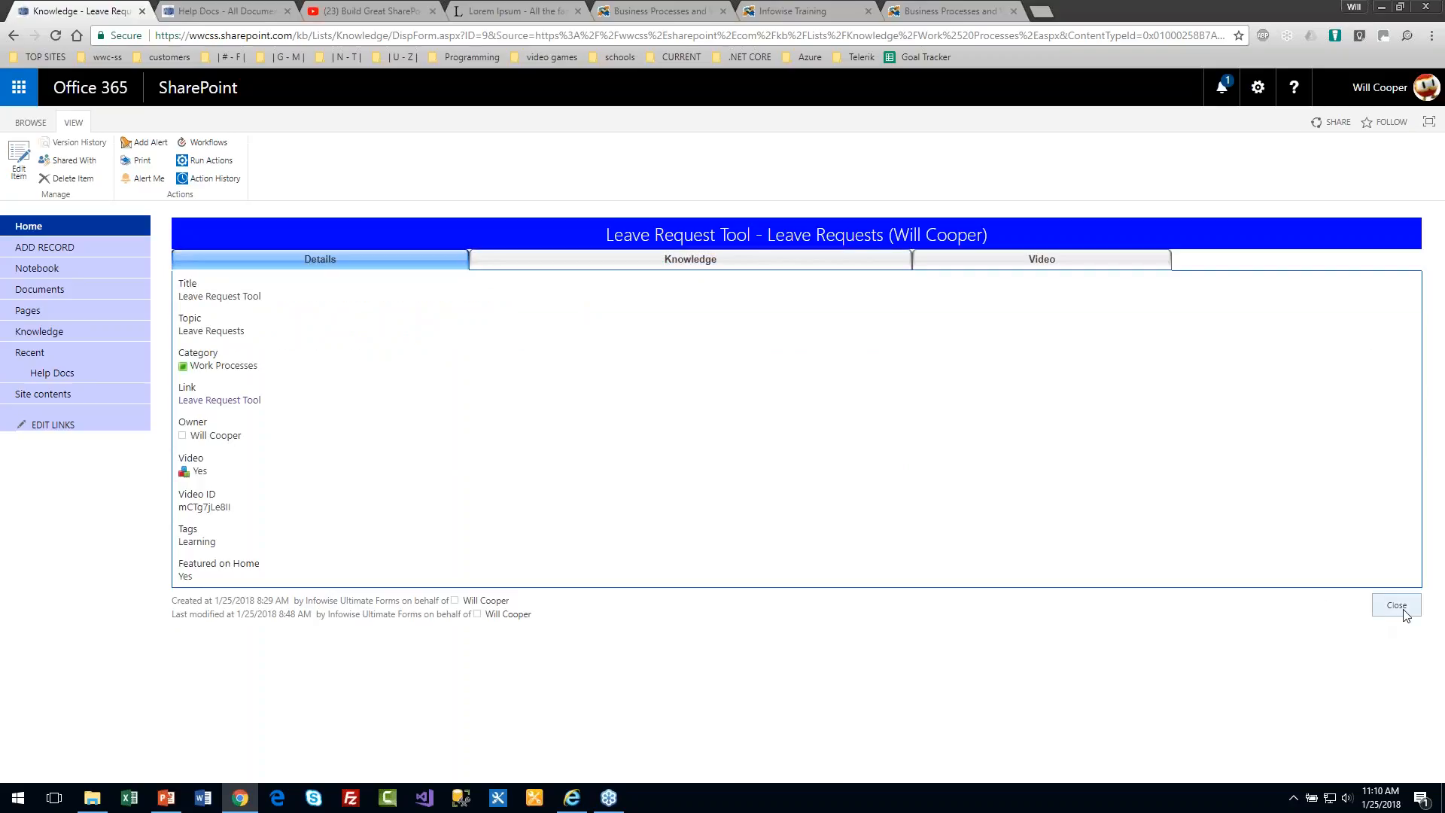
click(995, 261)
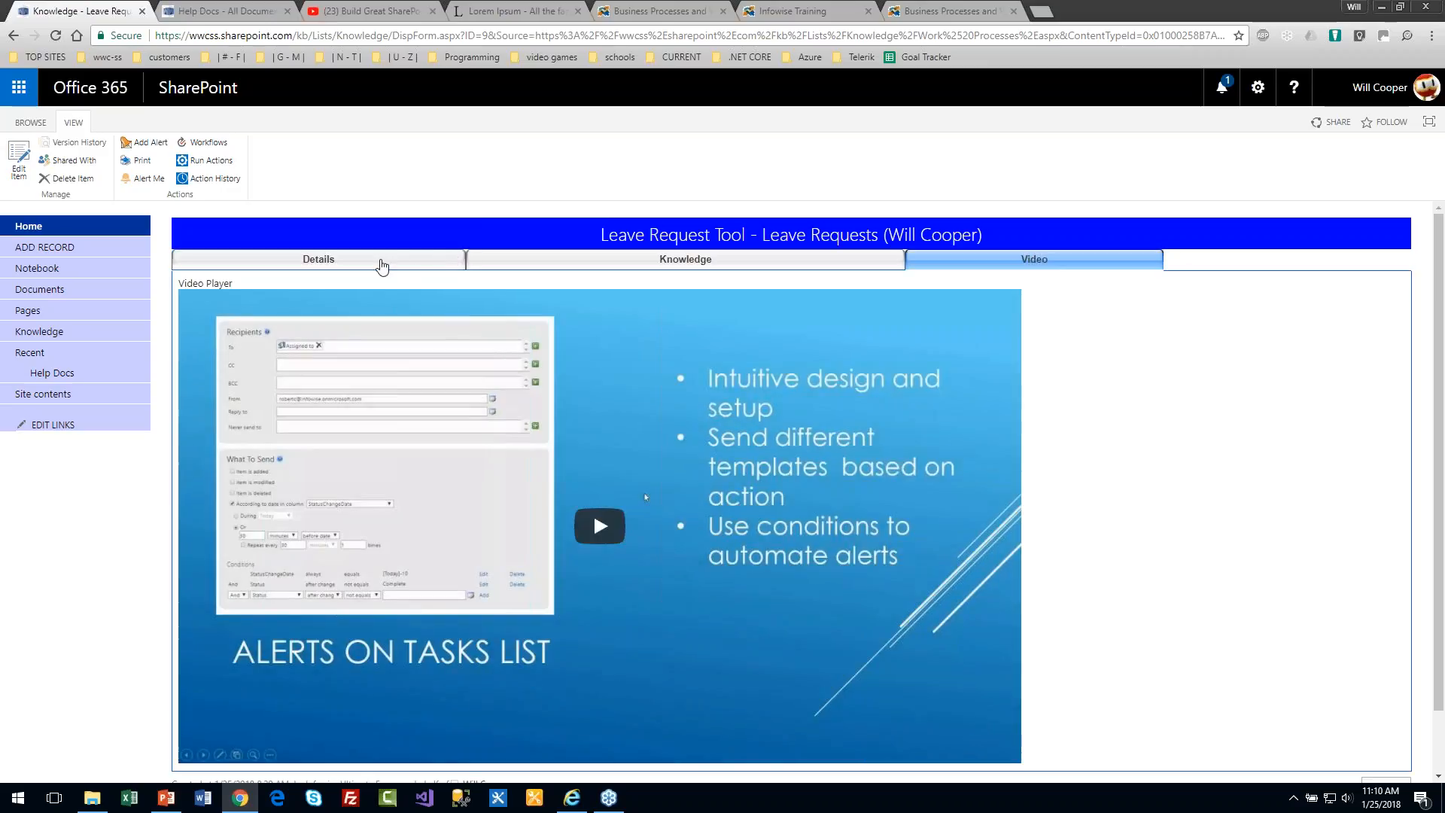
click(382, 265)
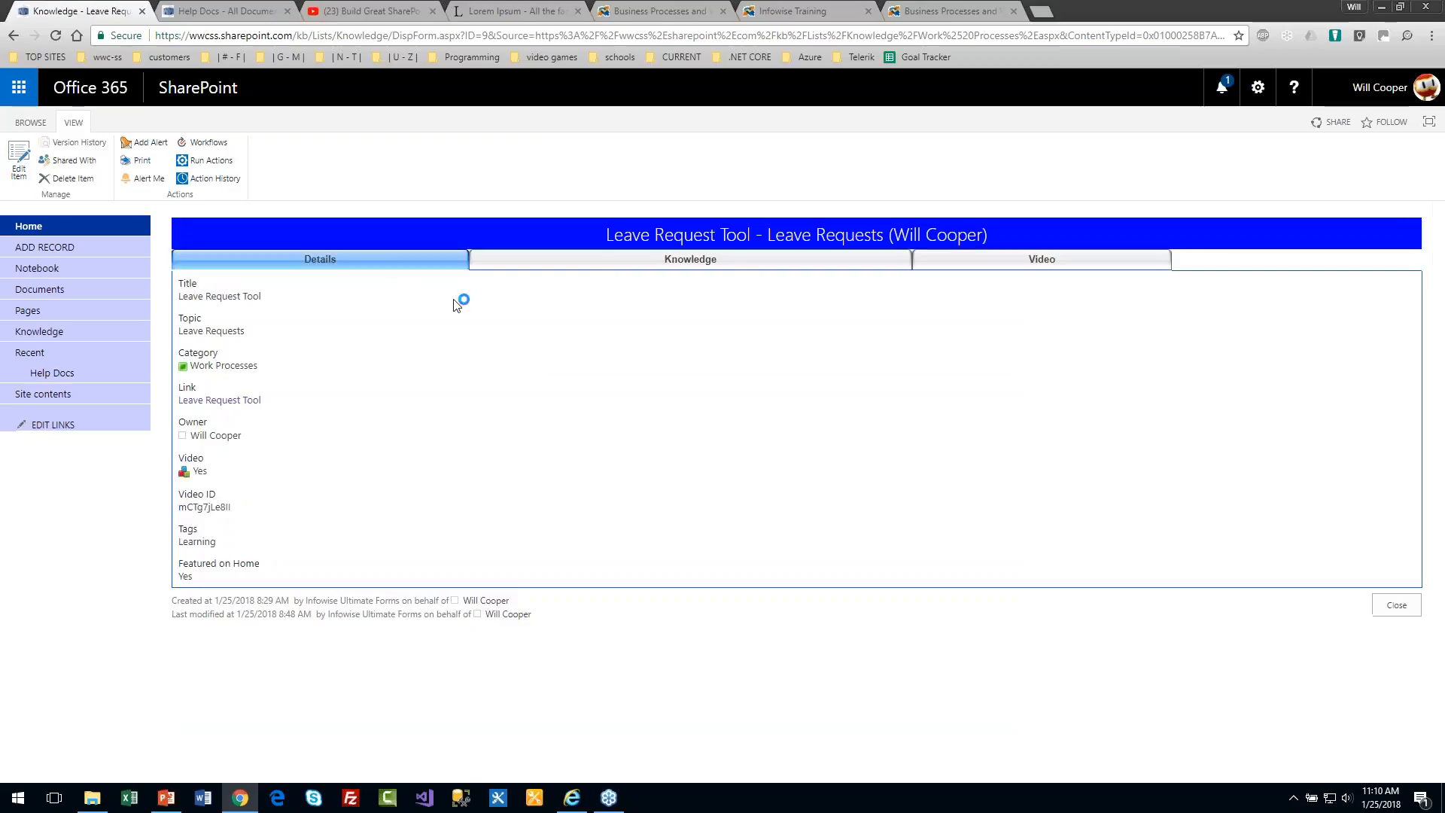
click(1398, 611)
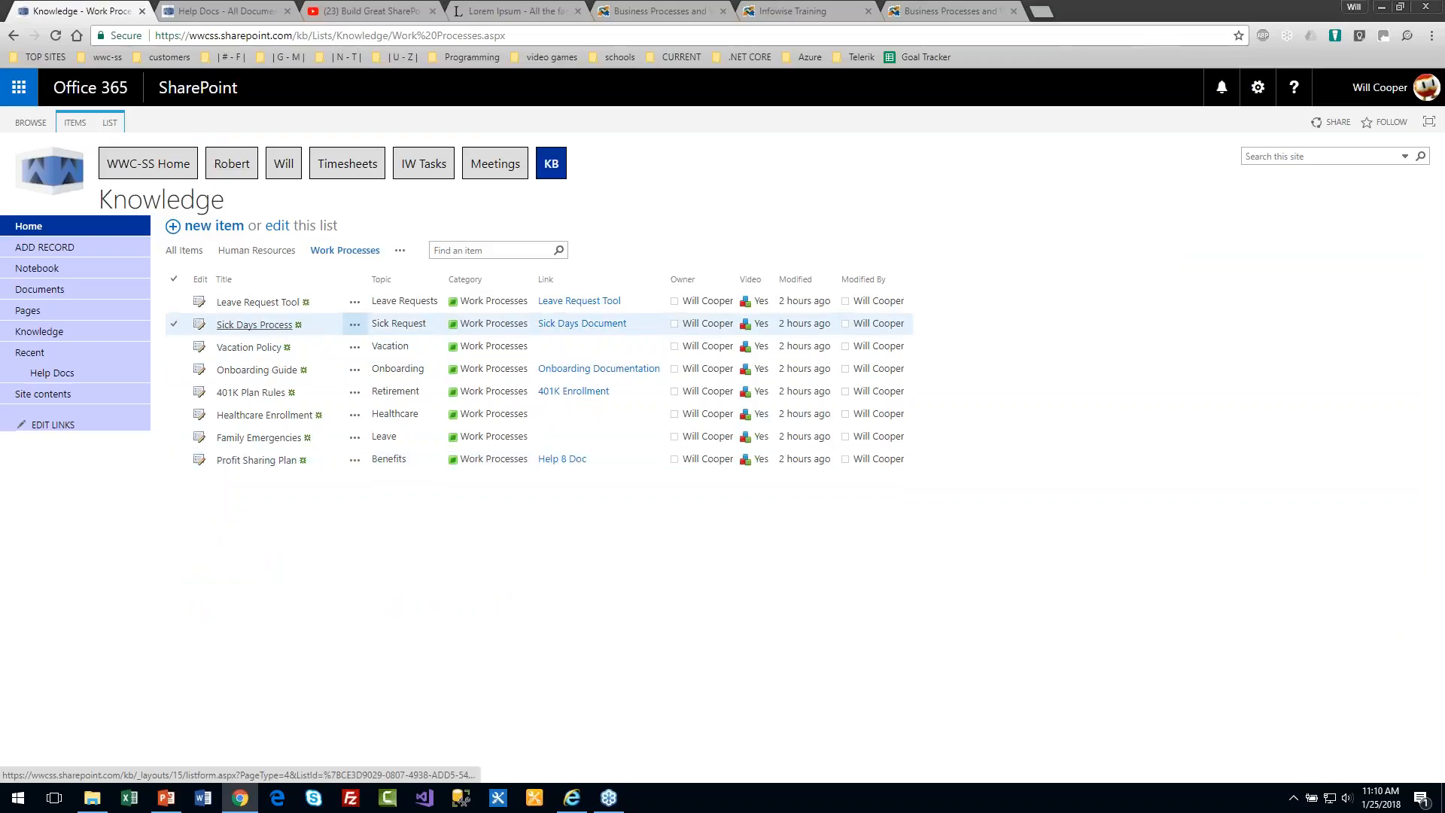
- View the knowledge content of the Sick Days Process record and open the record for editing
click(252, 326)
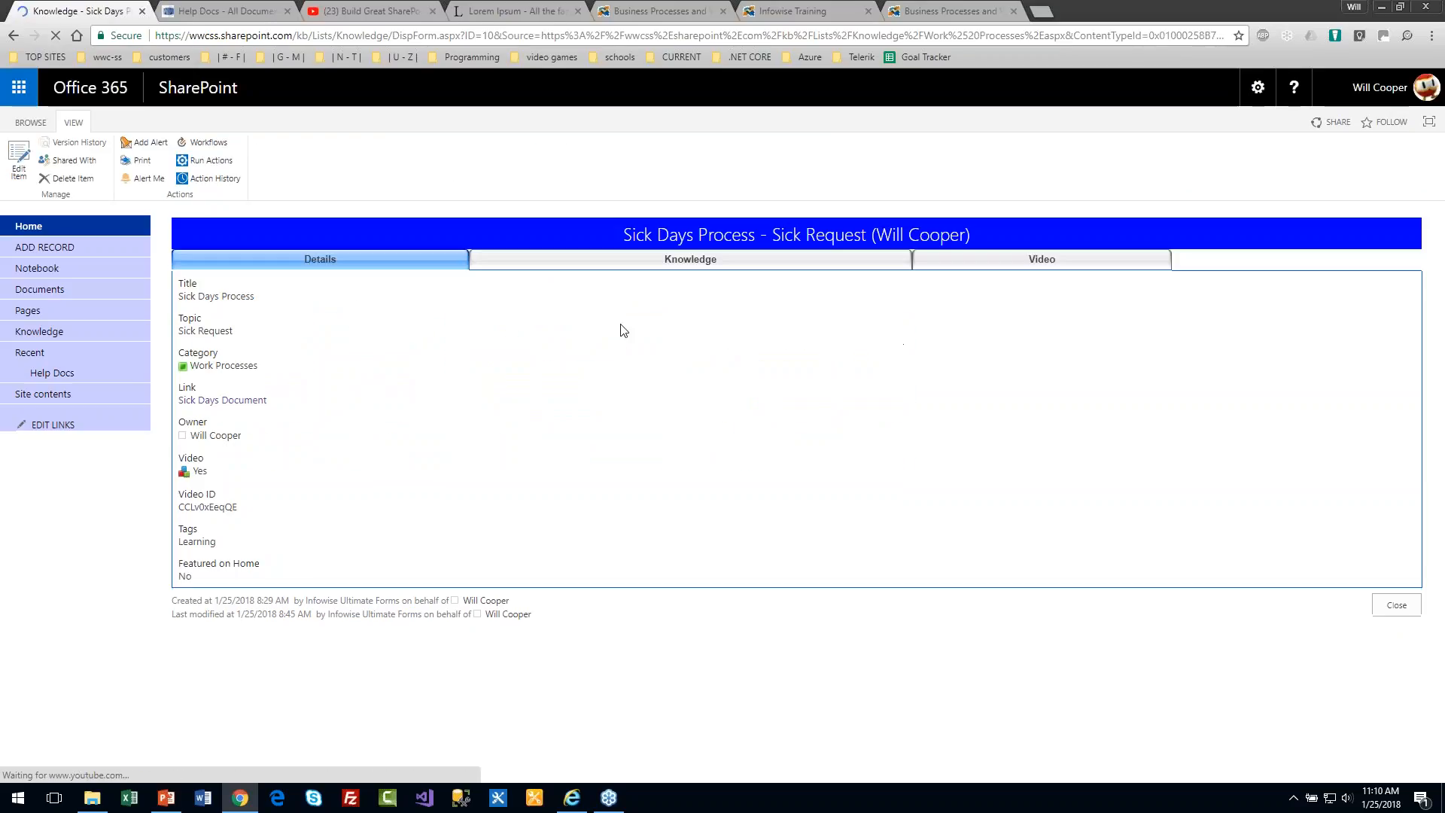
click(627, 260)
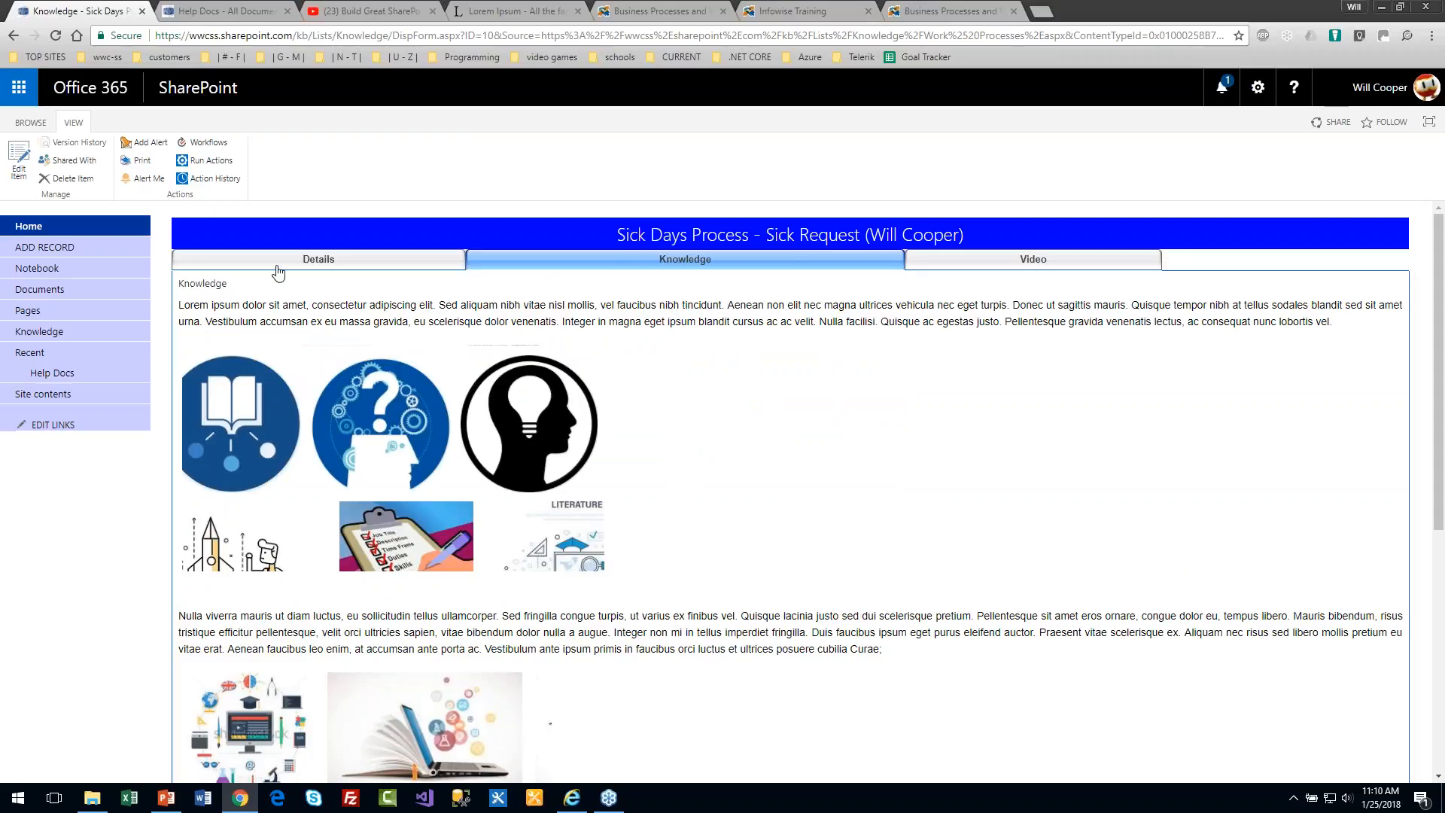
click(21, 160)
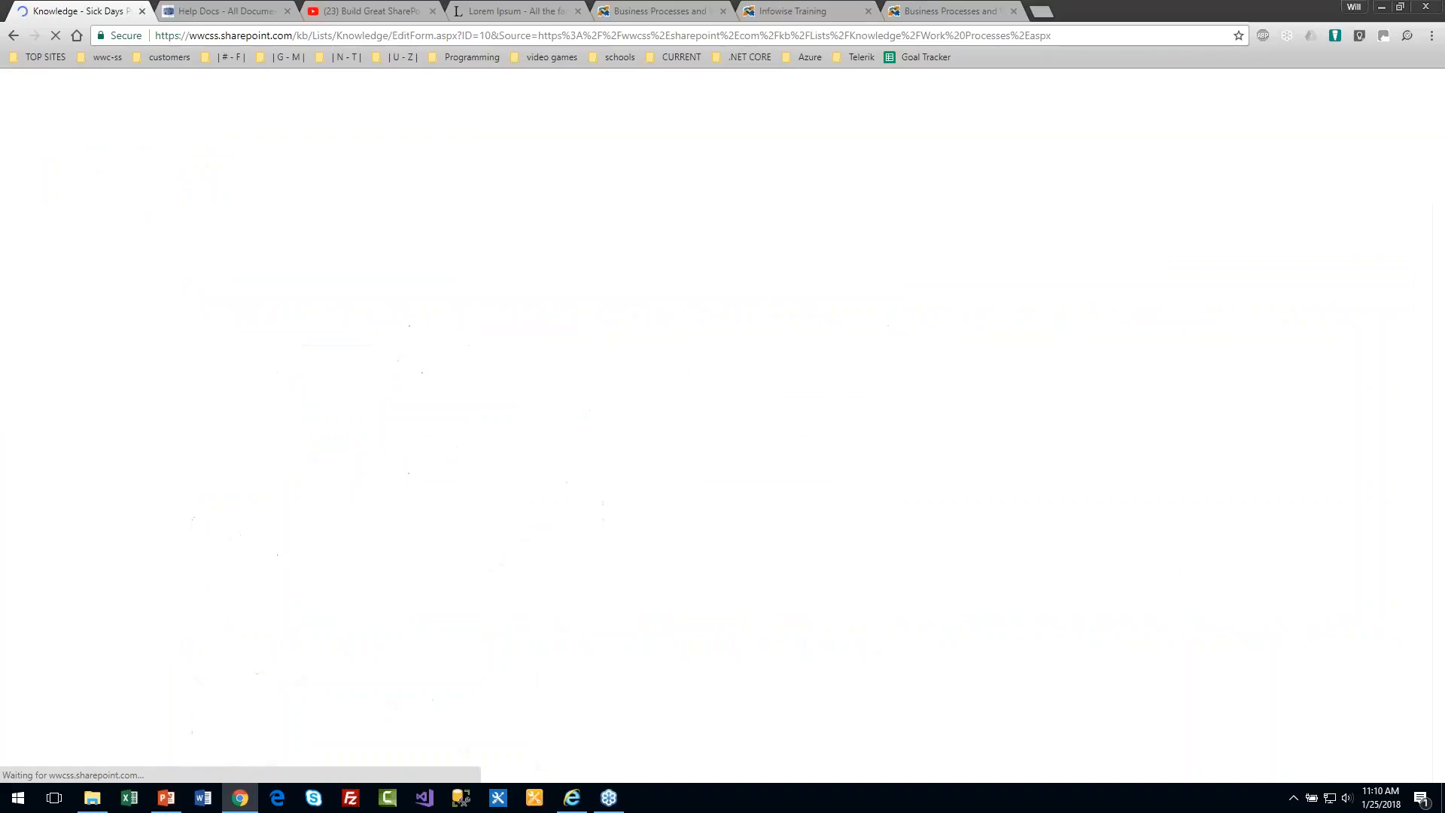
drag(1035, 237, 619, 235)
click(728, 433)
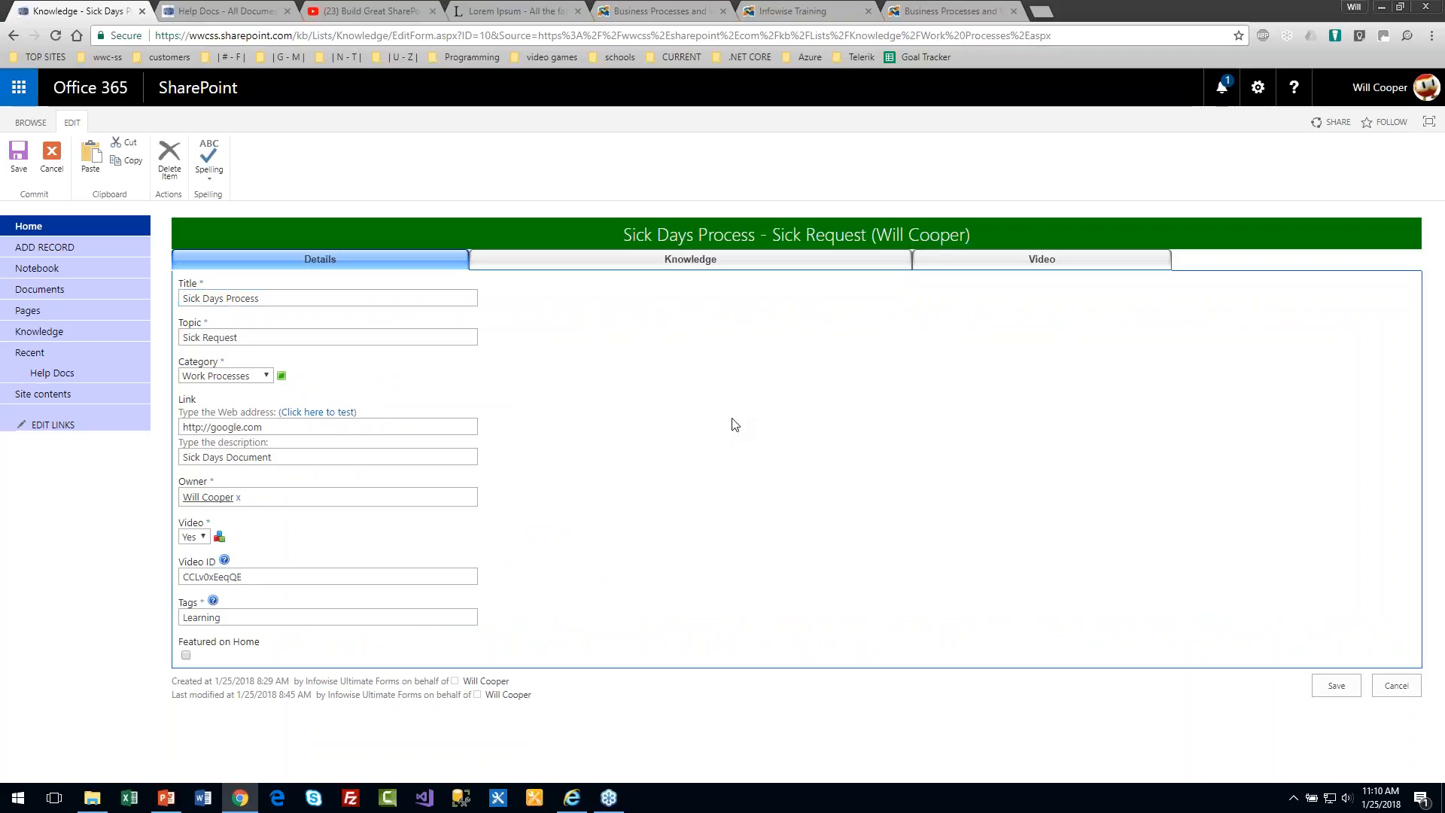
- Examine the picture insertion options for the Sick Days Process knowledge text and leave the form without saving
click(631, 260)
click(756, 494)
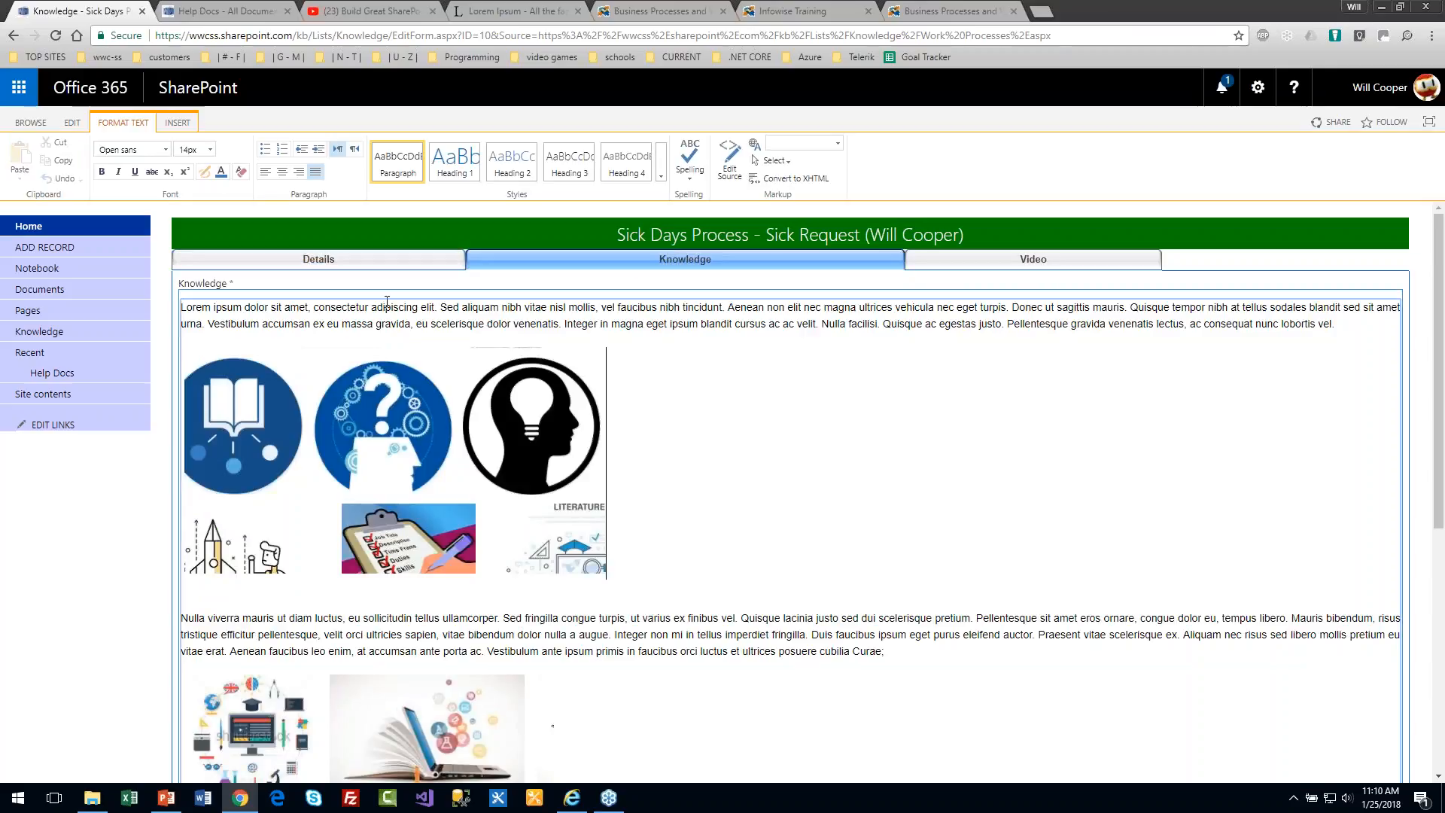
click(177, 122)
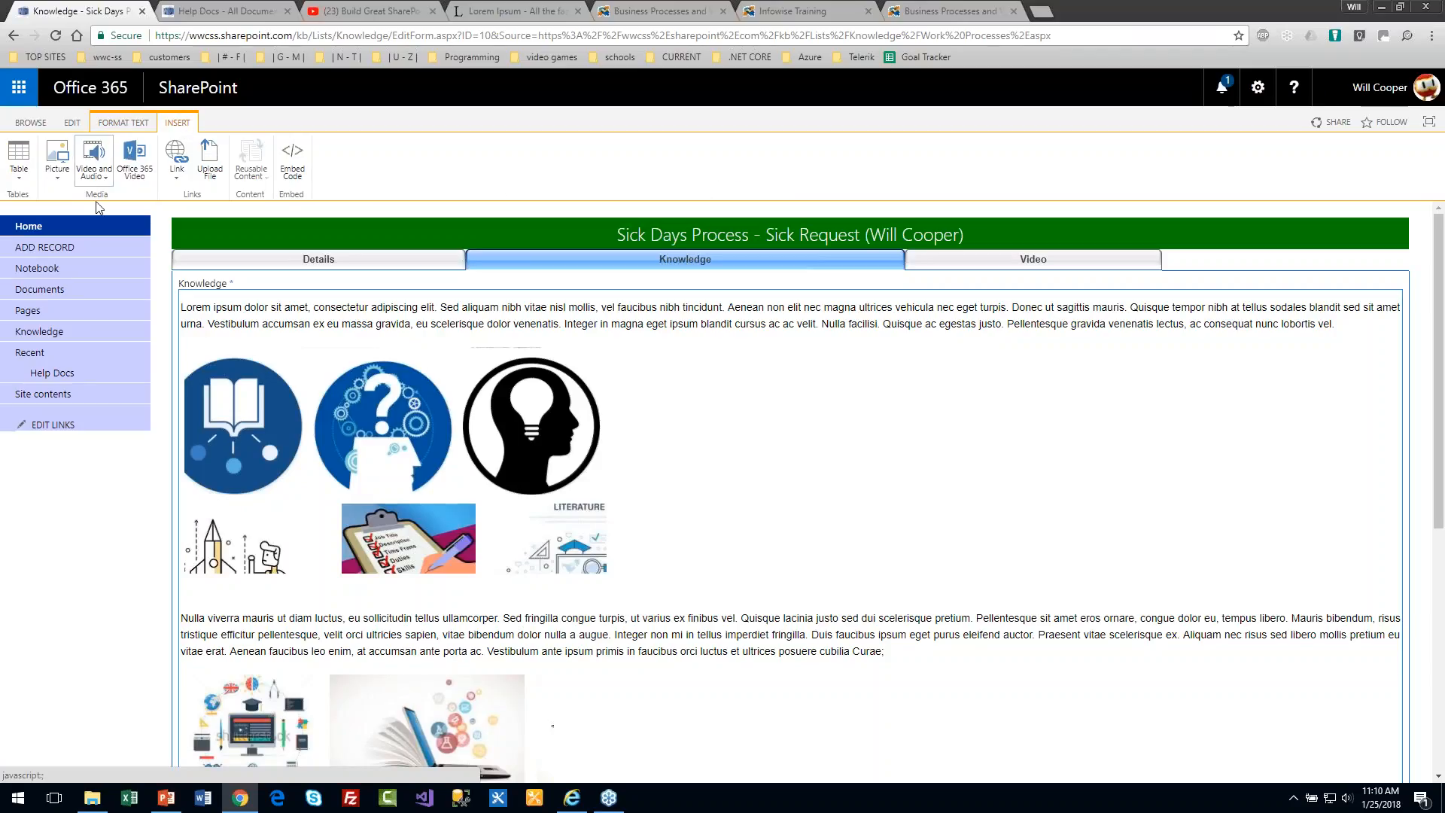
click(66, 180)
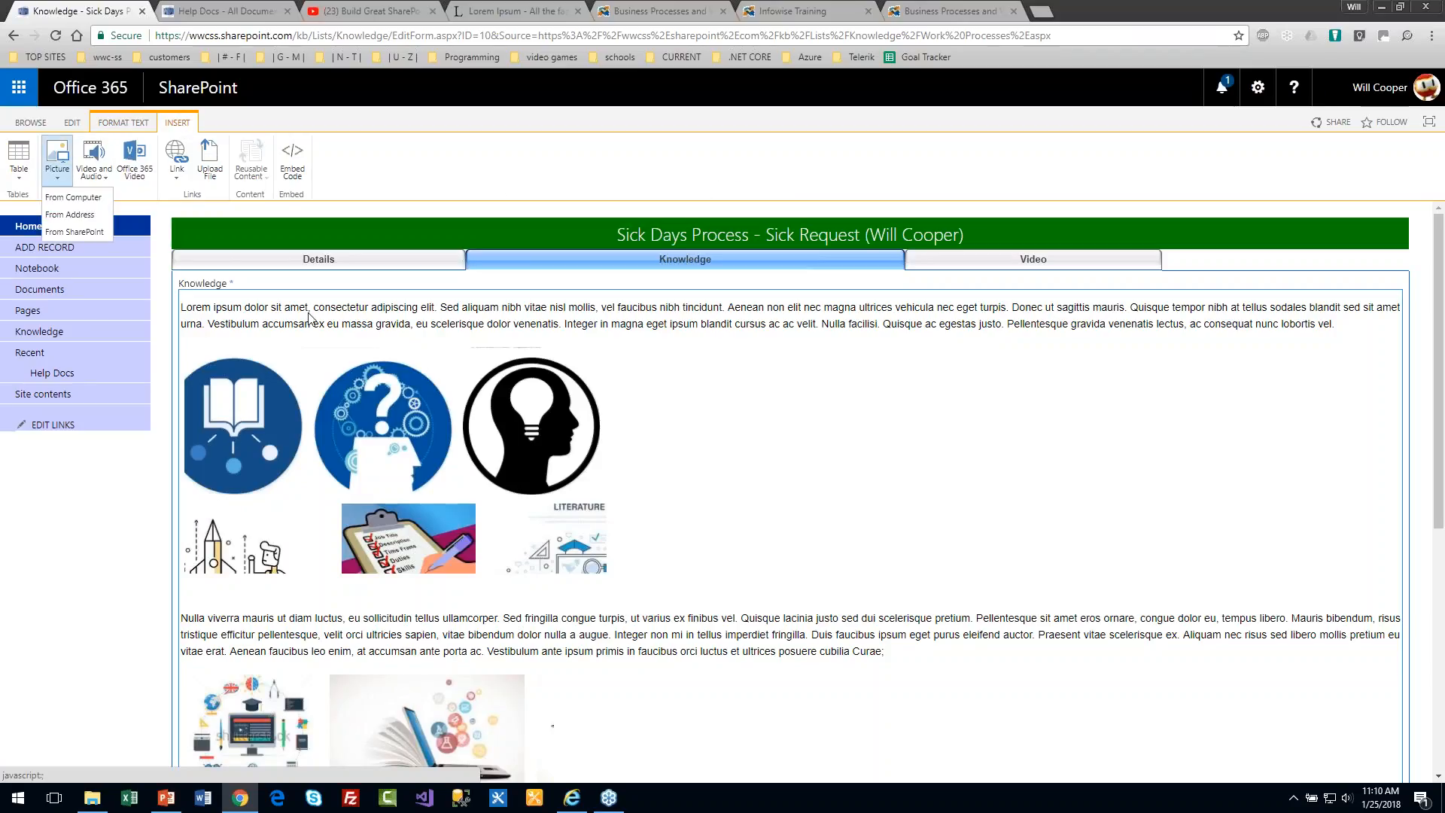
key(Escape)
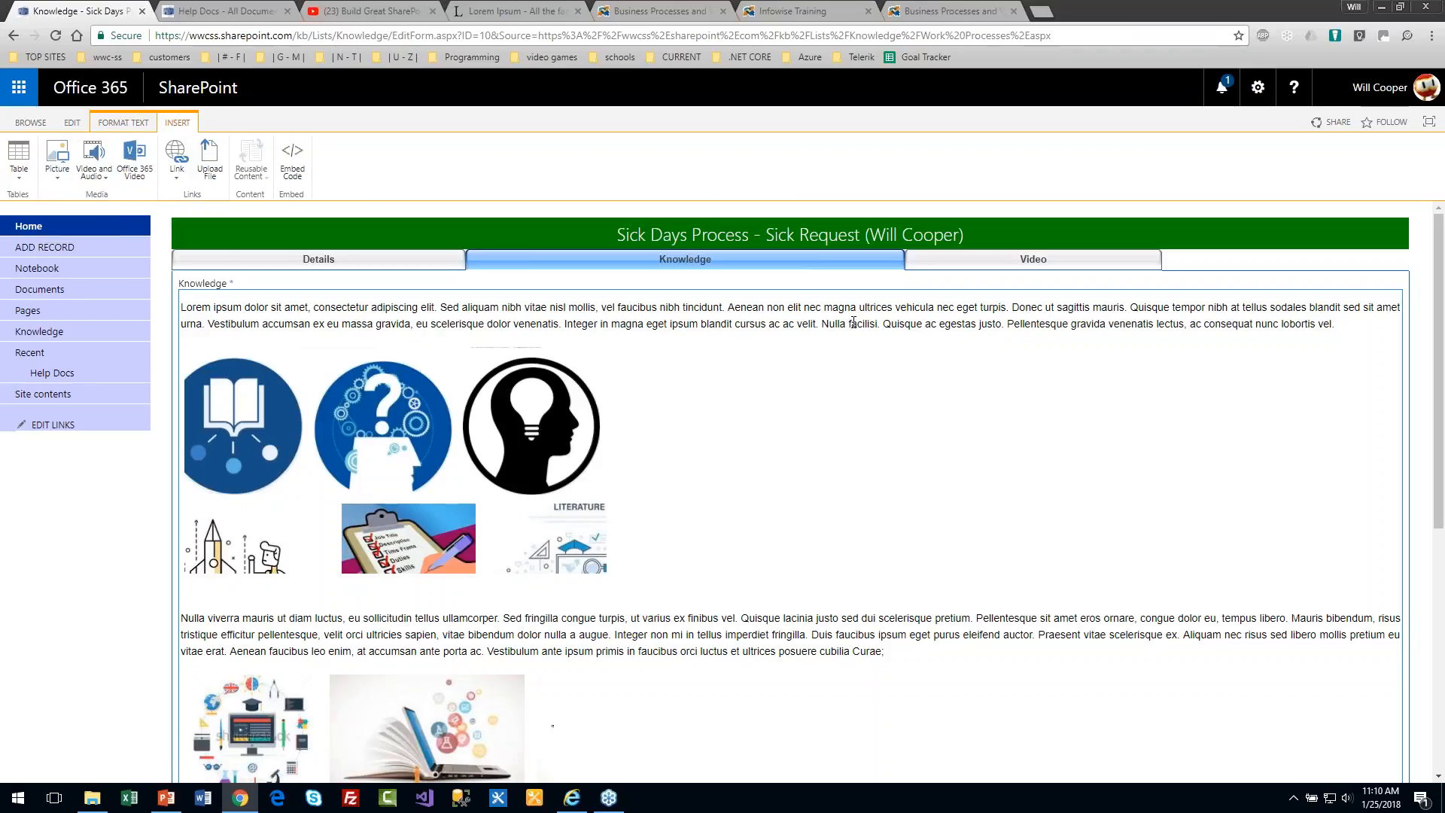
drag(1438, 403, 1436, 662)
click(1383, 719)
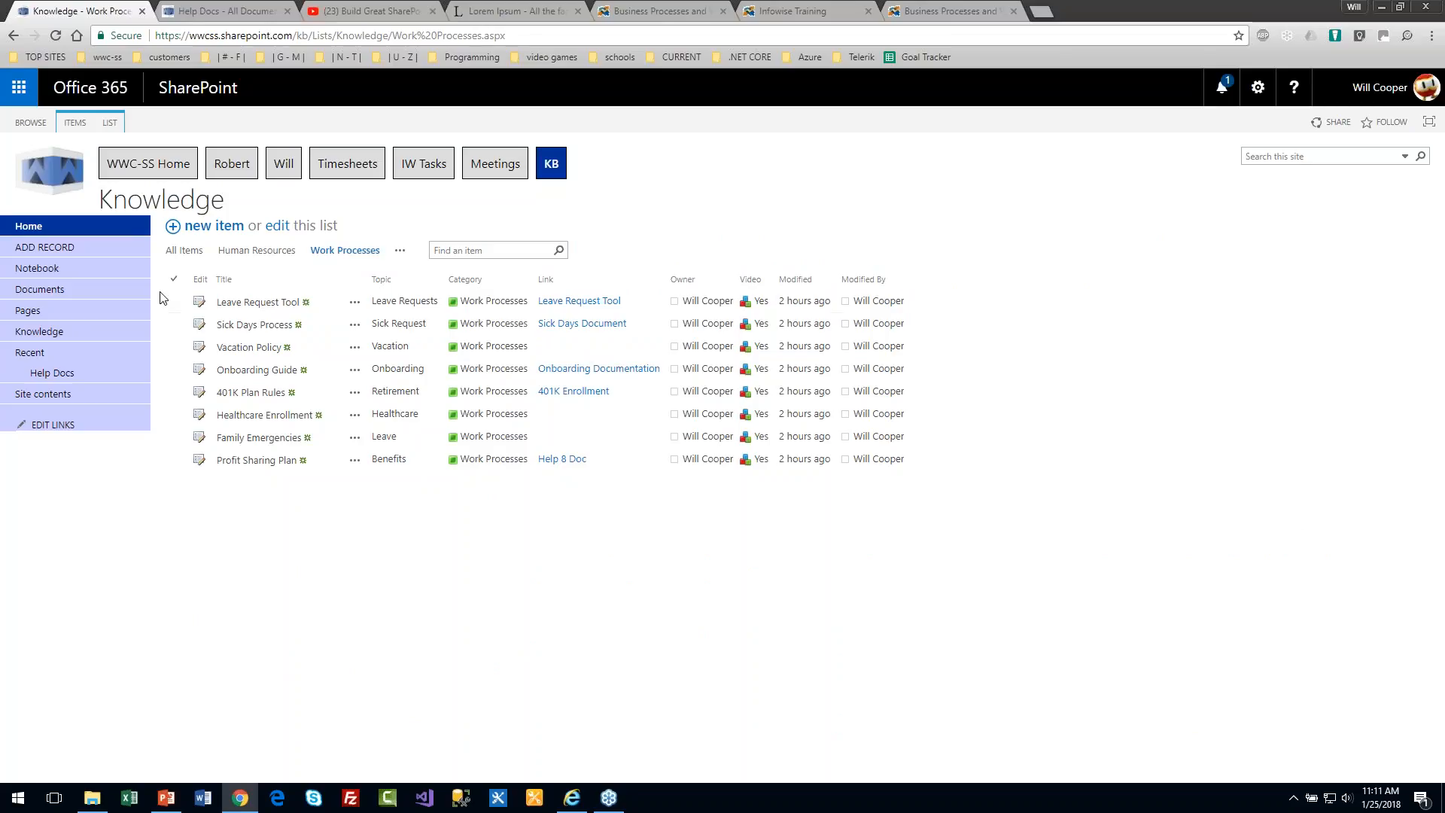
- Review the knowledge base's site permissions, looking at the Knowledge Base Readers group
click(32, 227)
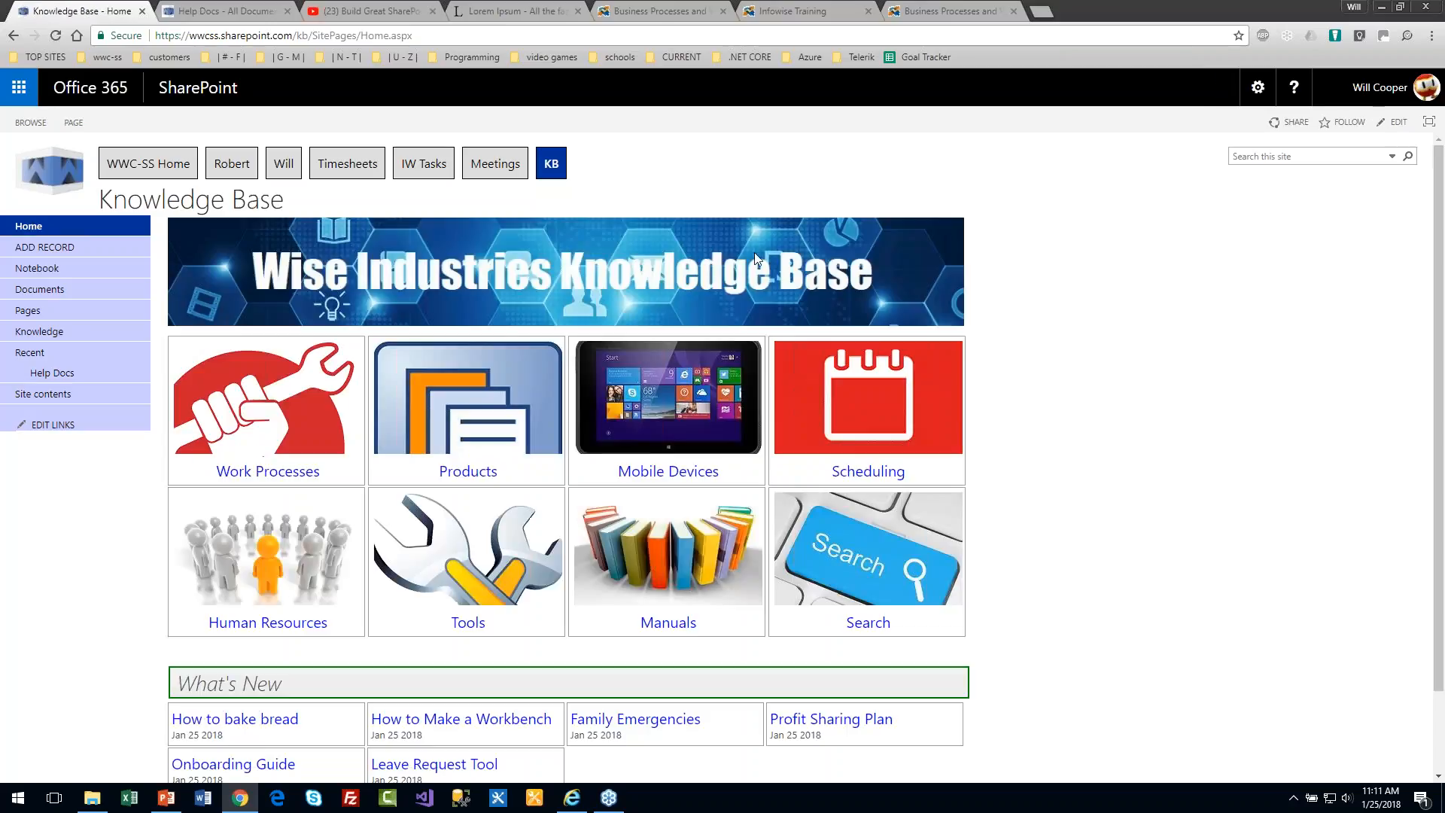
click(1258, 87)
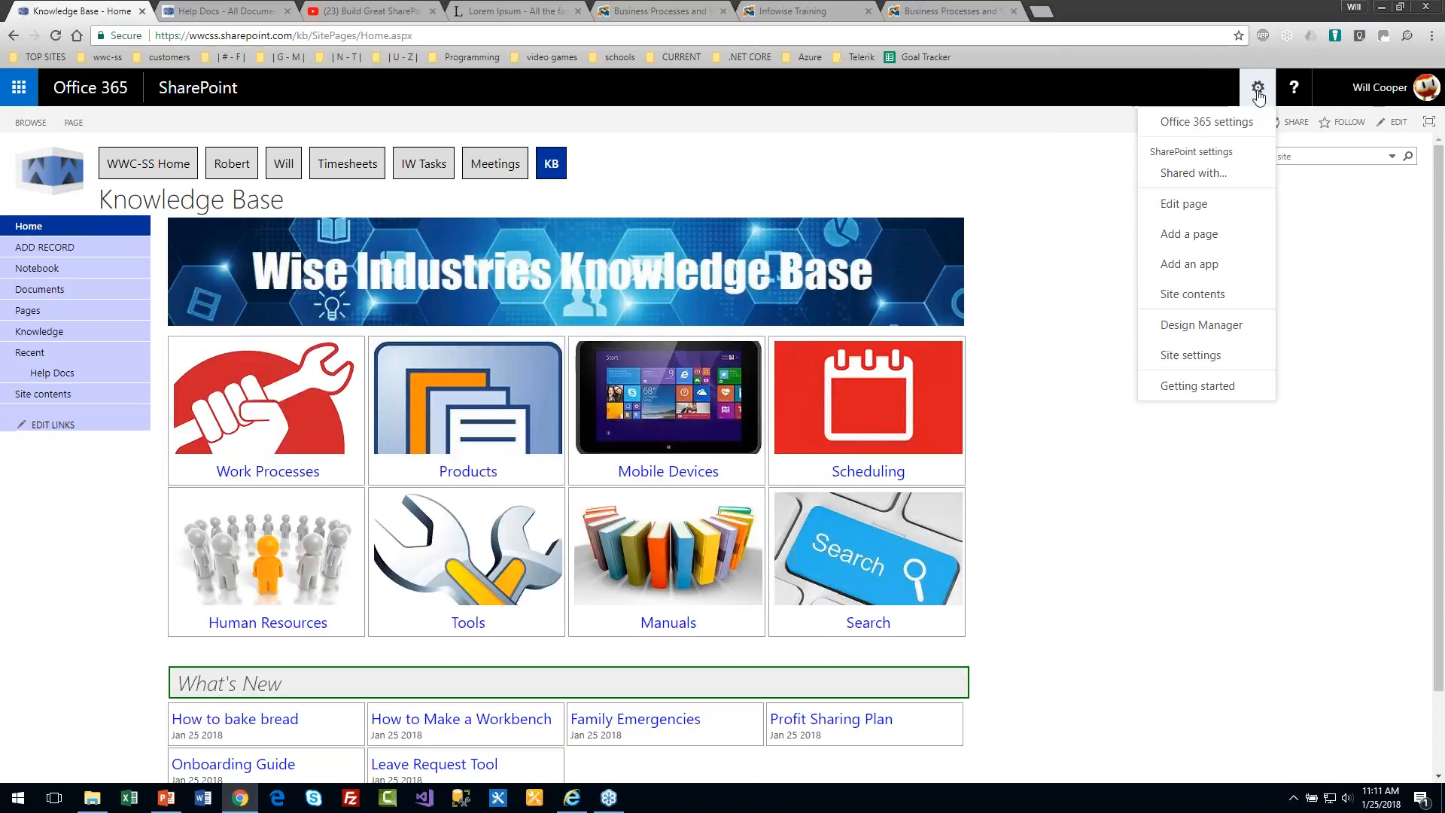
click(1224, 355)
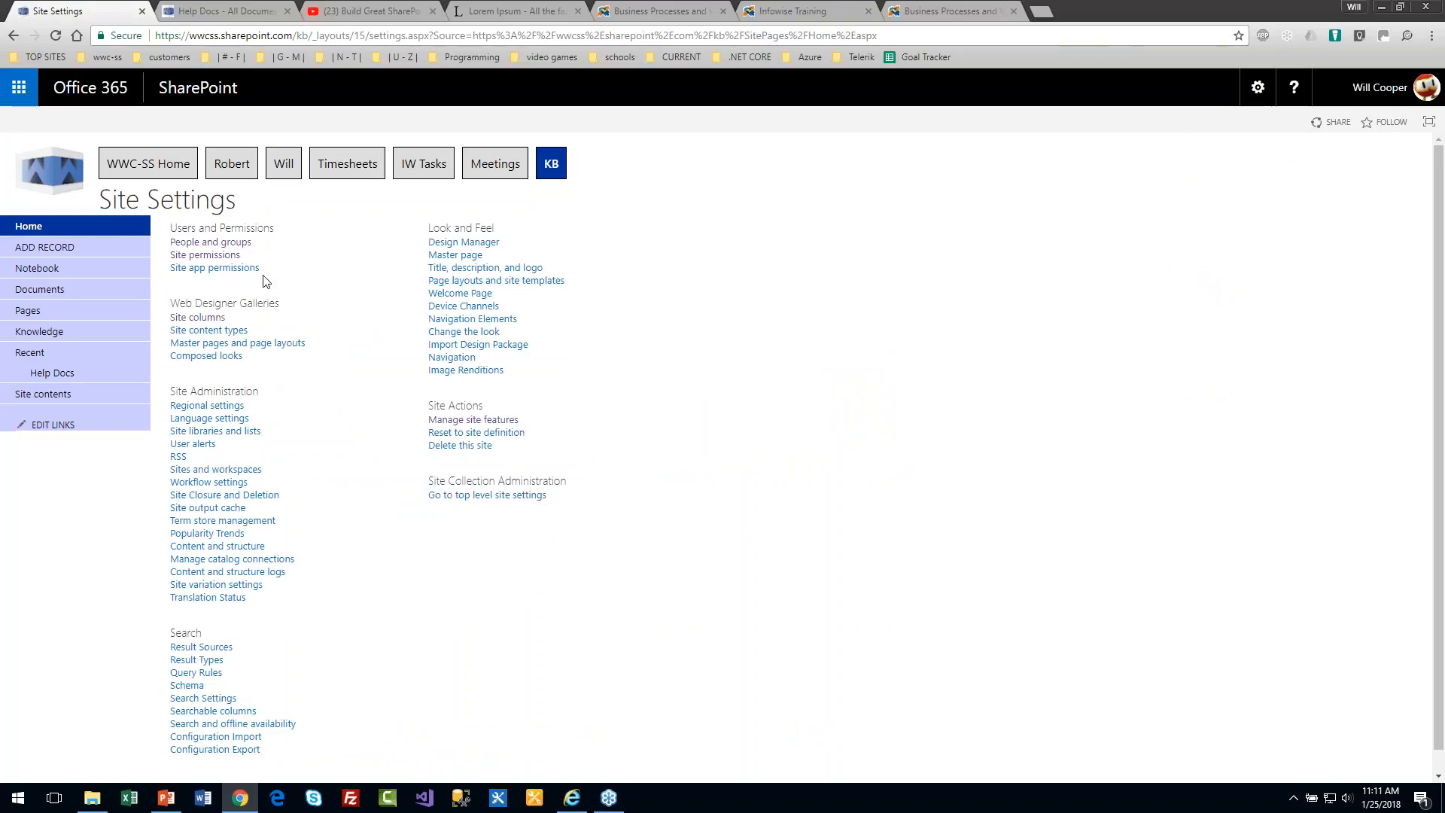
click(224, 257)
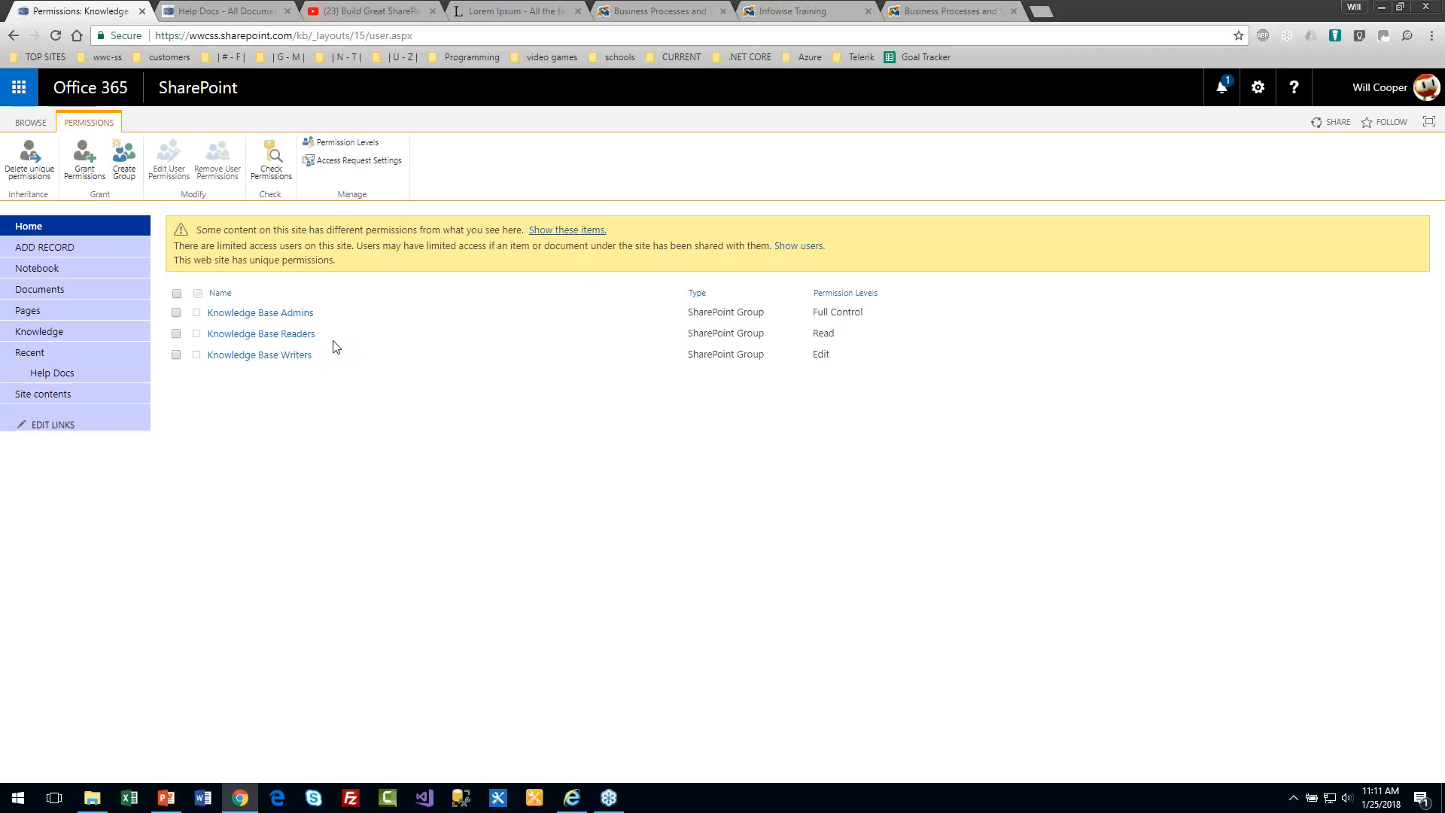
drag(324, 339, 206, 334)
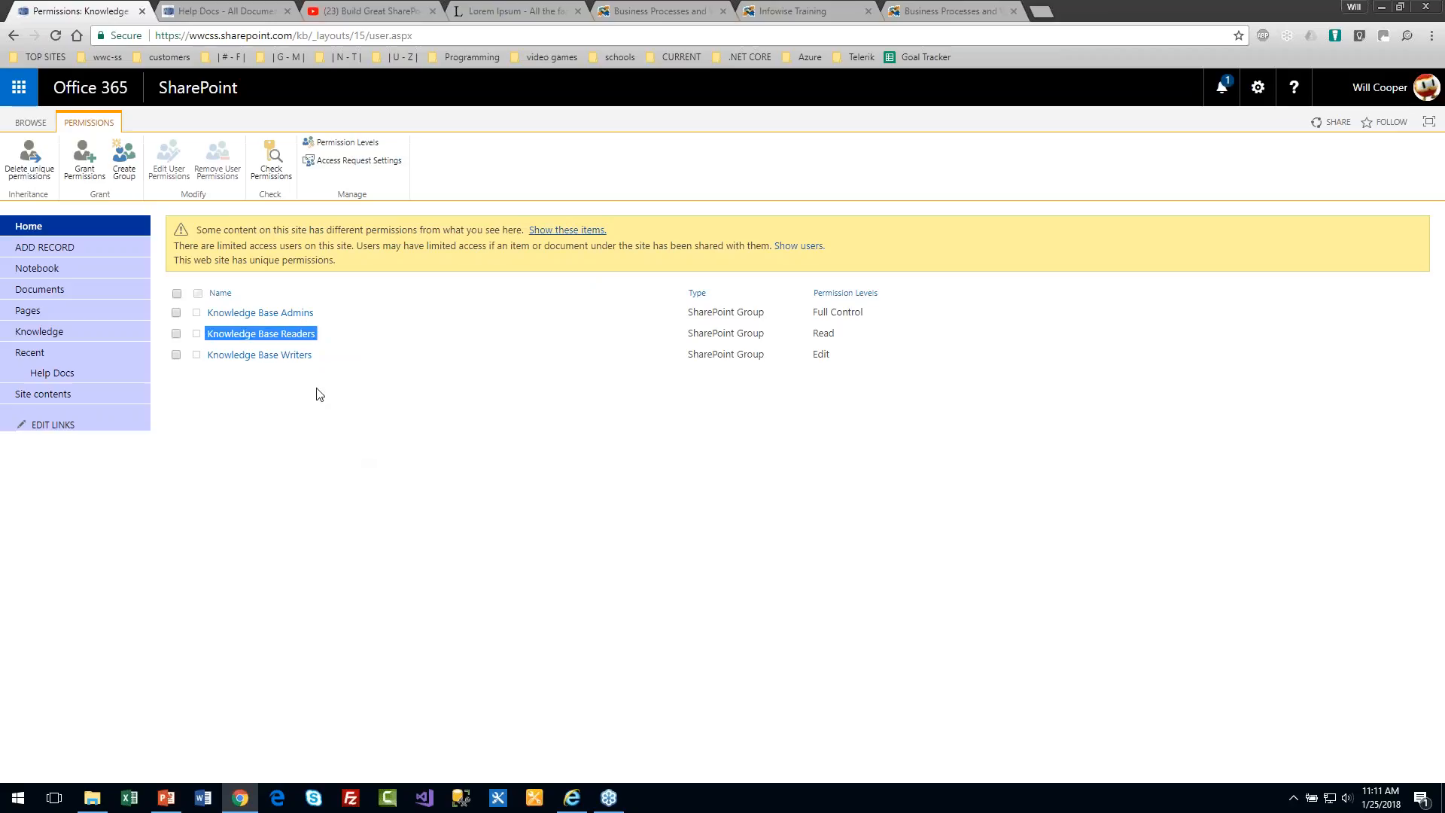
- Search the knowledge base for "Learning" from its dedicated search page
click(46, 231)
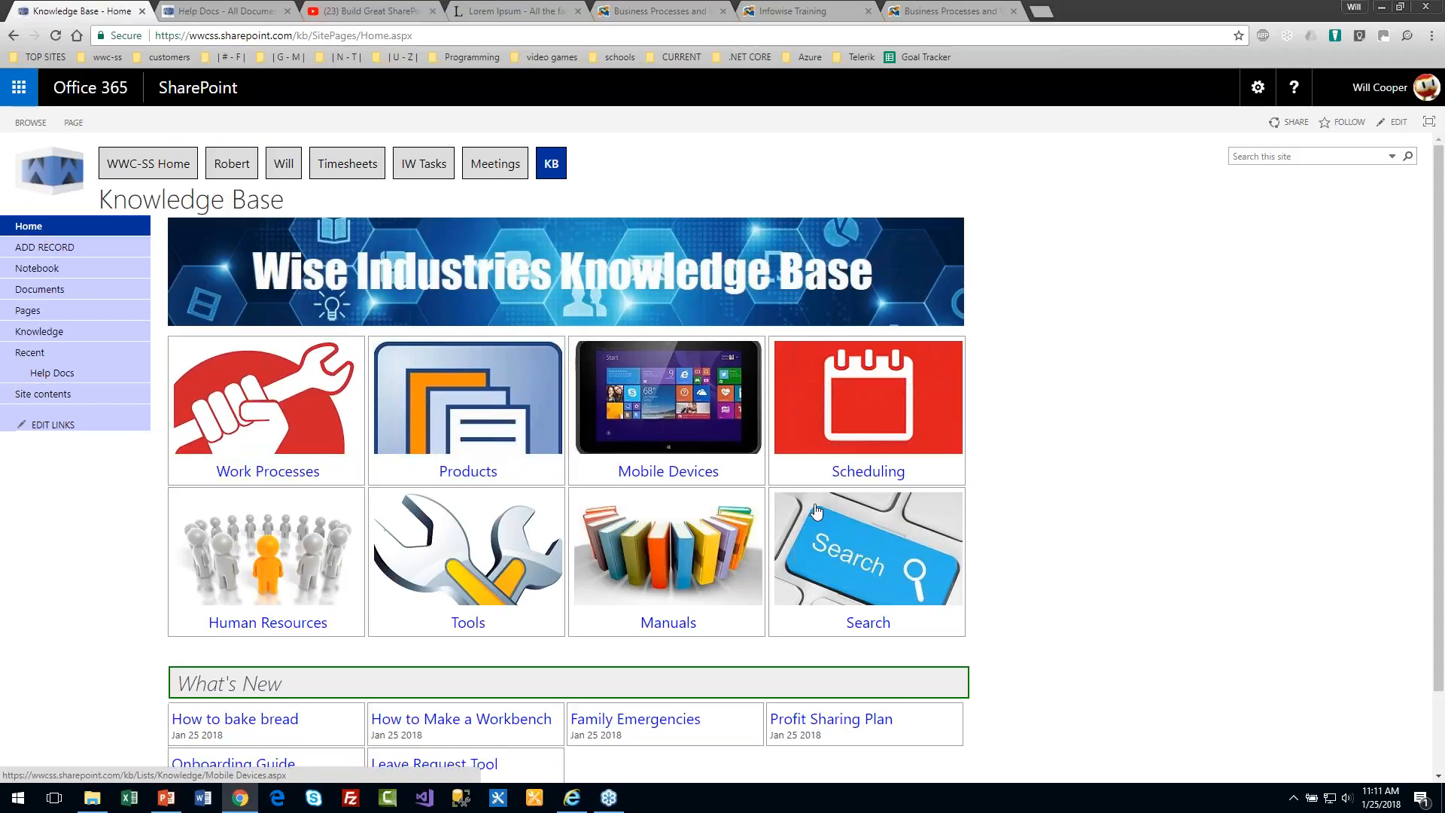
click(854, 542)
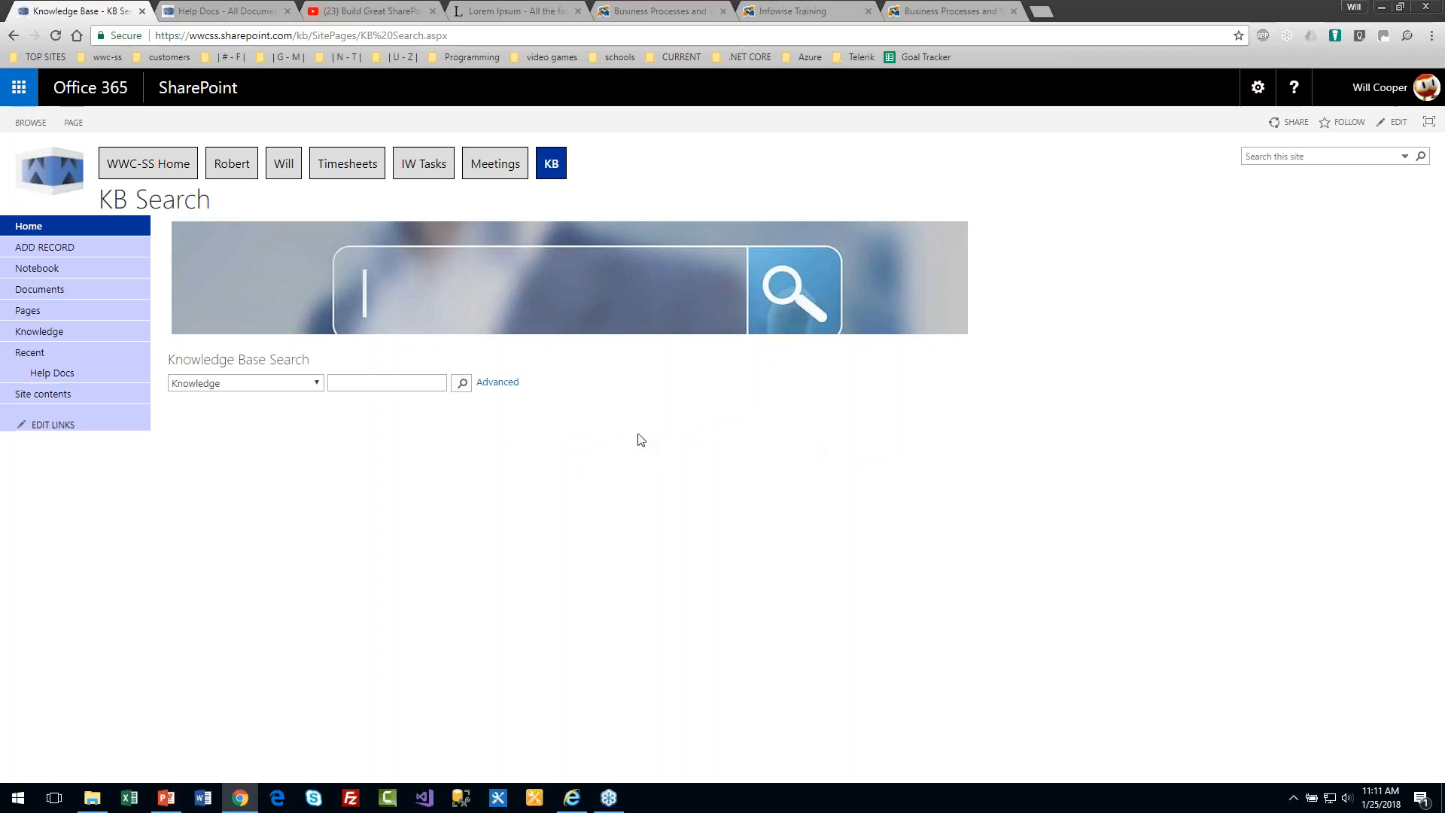
click(375, 383)
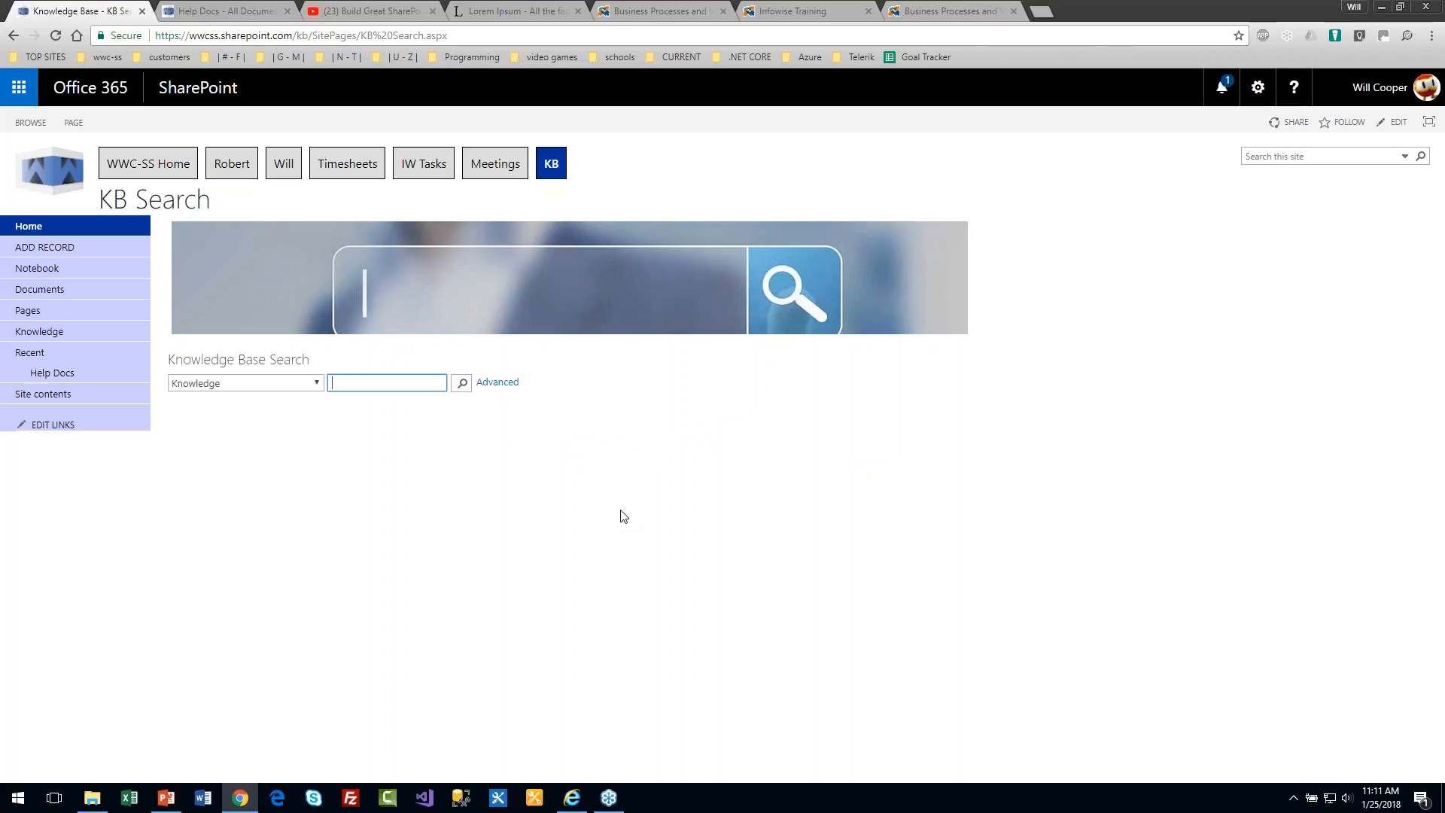
text(Learning)
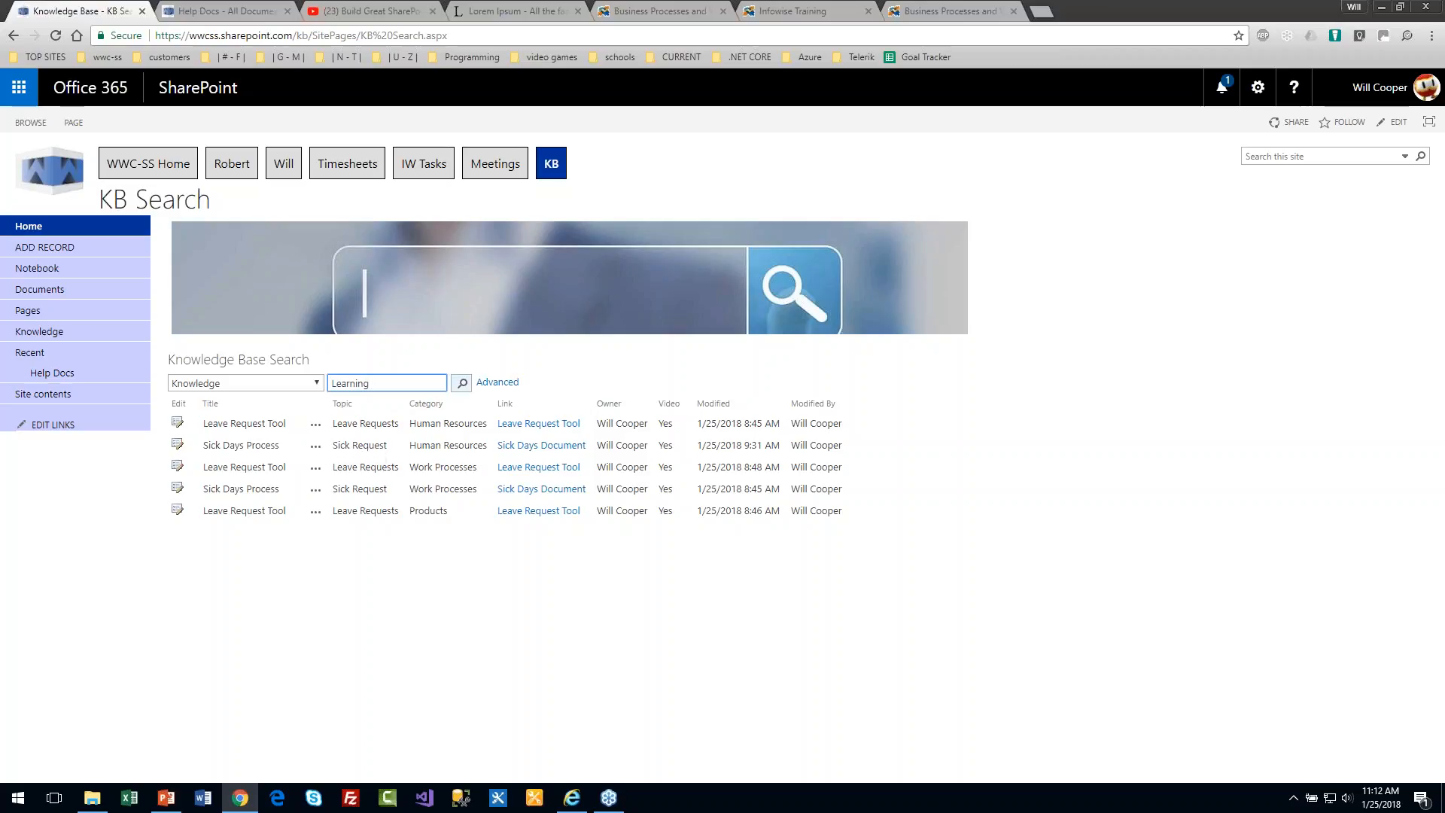
- Examine the filter fields offered by the advanced search and return to the simple search
click(498, 381)
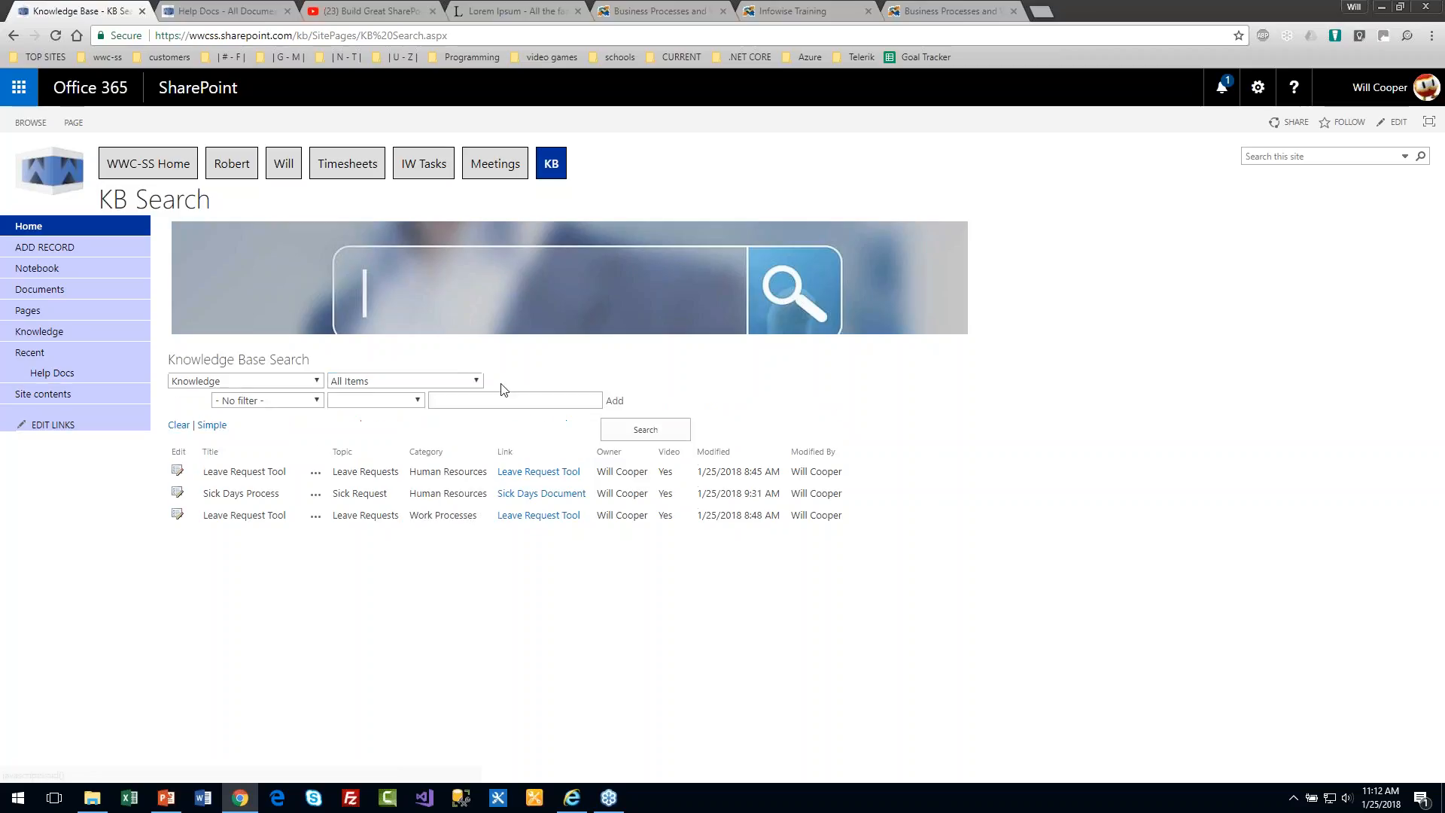
click(316, 401)
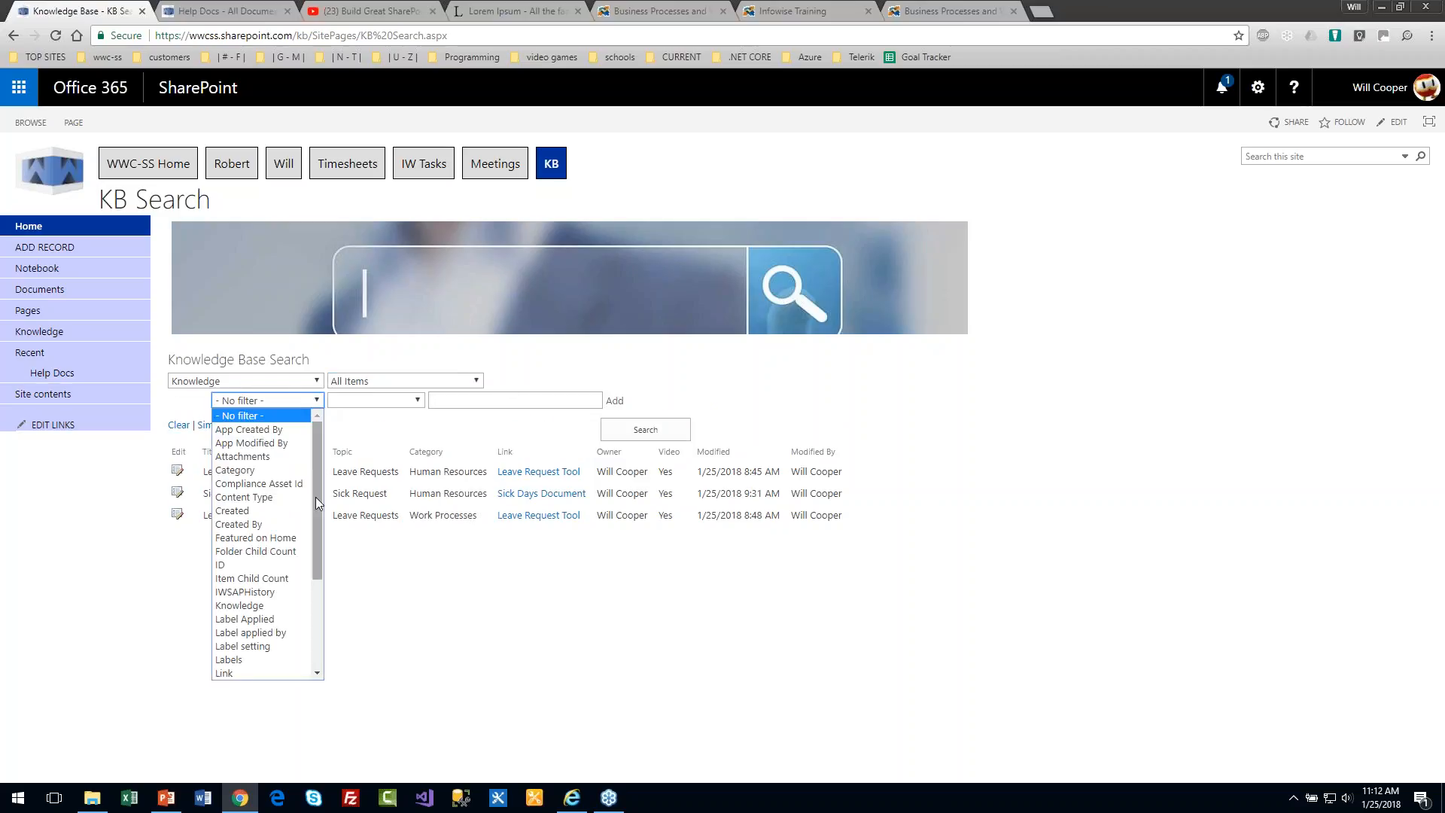
click(636, 385)
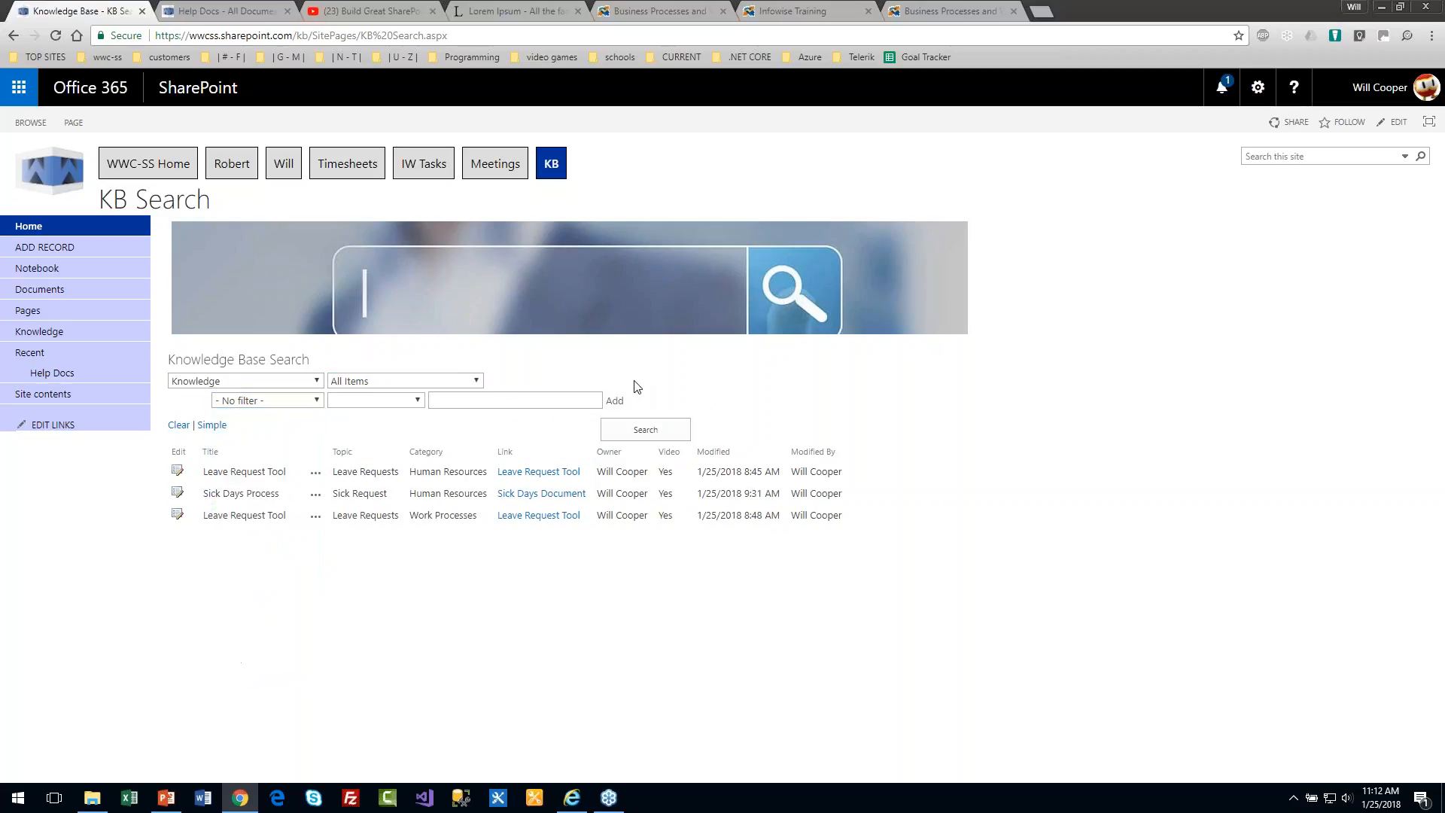
click(212, 426)
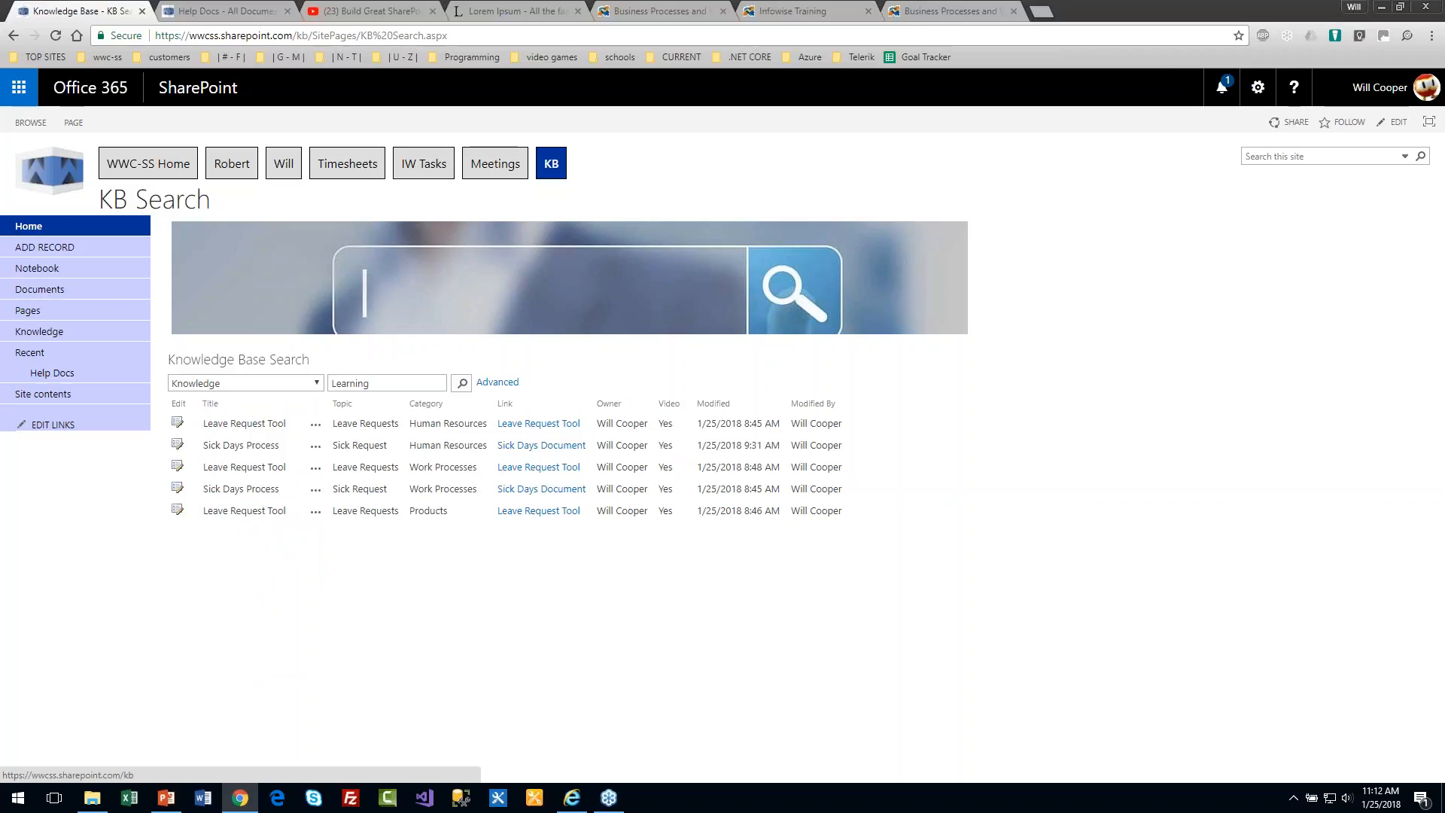
- Start a new knowledge record with the title "Widgets Guide", the topic "Widgets" and the category Tools
click(49, 226)
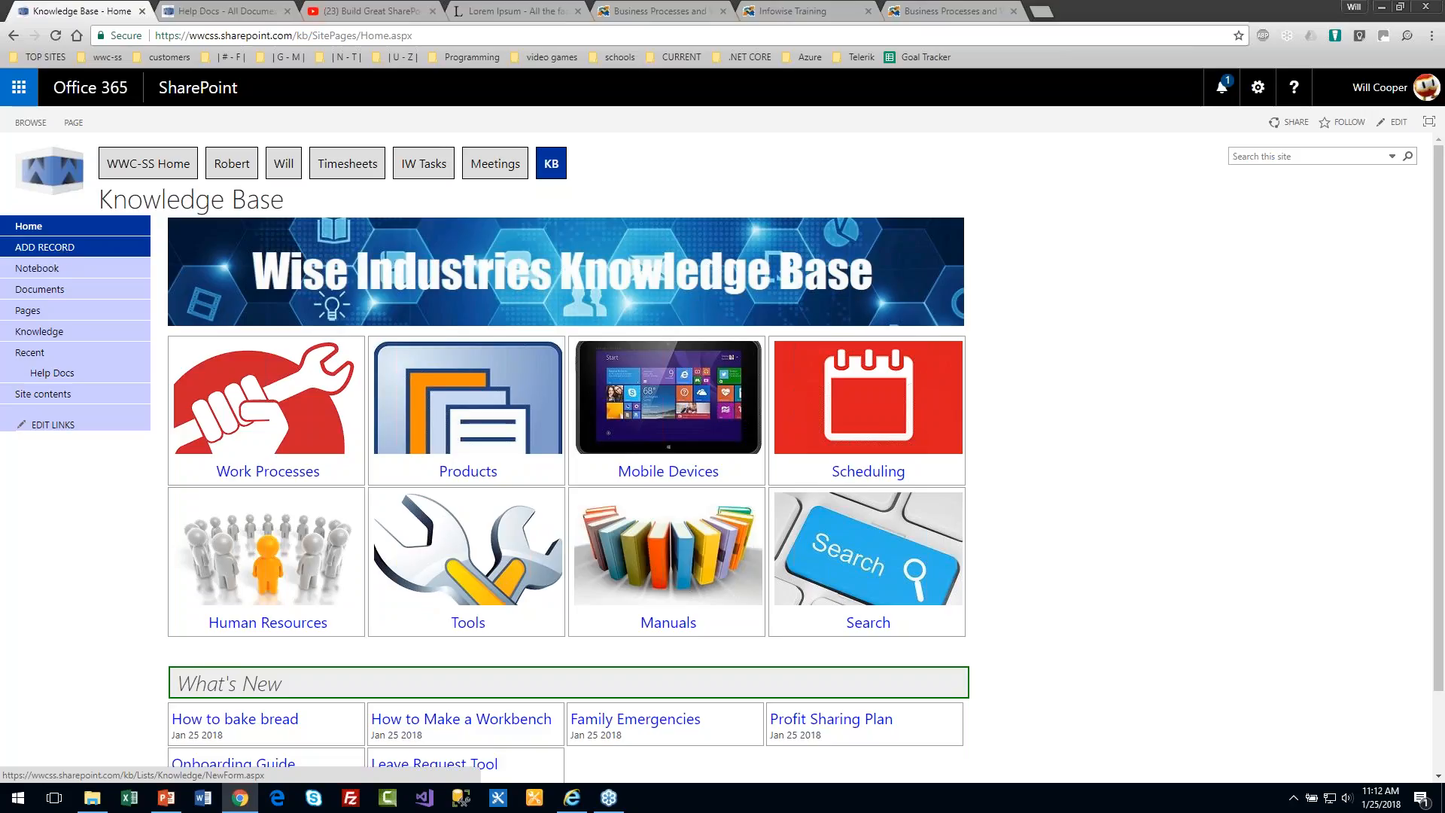
click(45, 247)
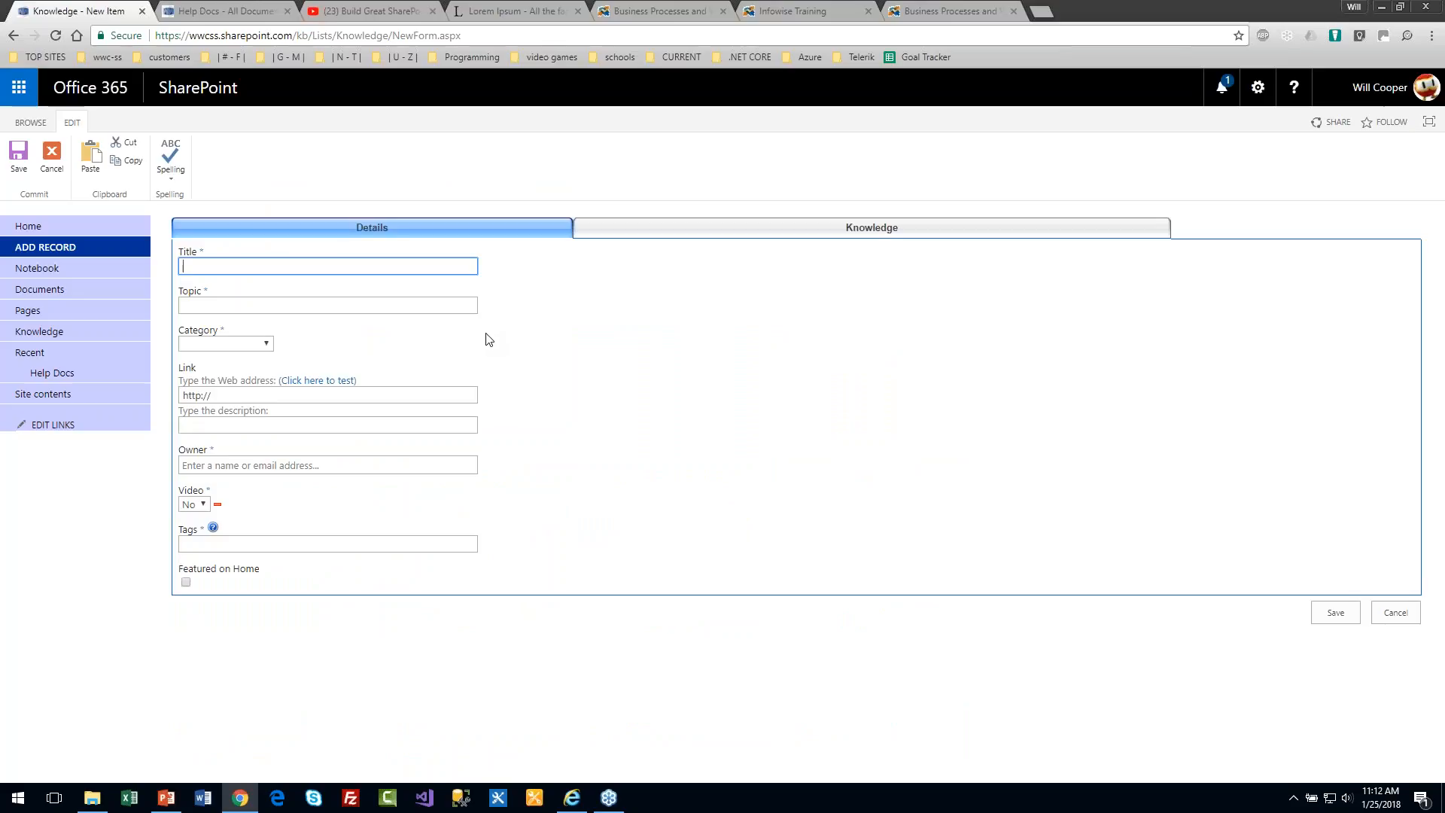
text(Widgets Guide)
key(Tab)
text(Widget)
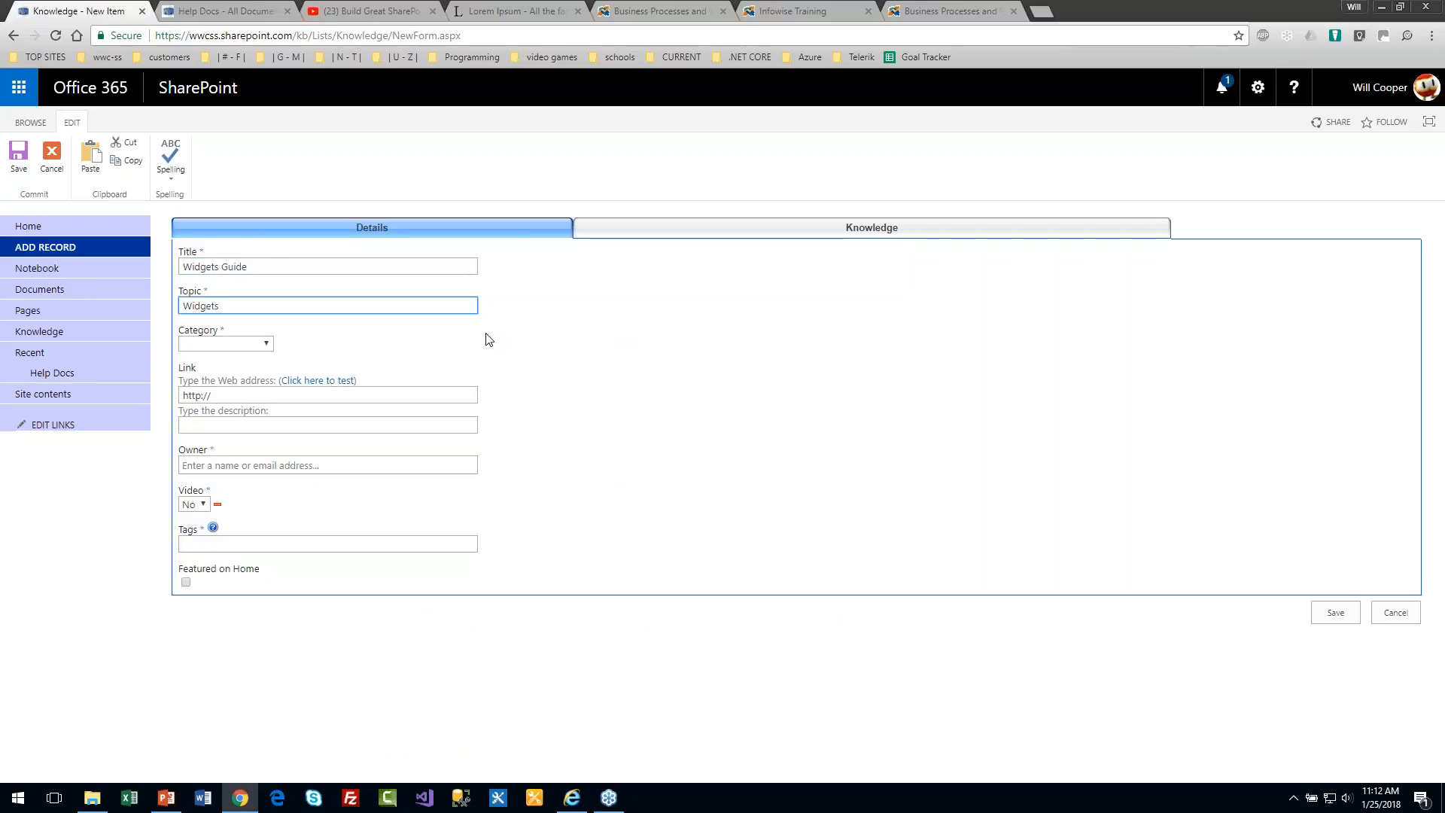
key(shift+Left)
key(shift+Left)
key(shift+Left)
key(shift+Left)
key(shift+Left)
key(shift+Left)
key(shift+Left)
click(265, 344)
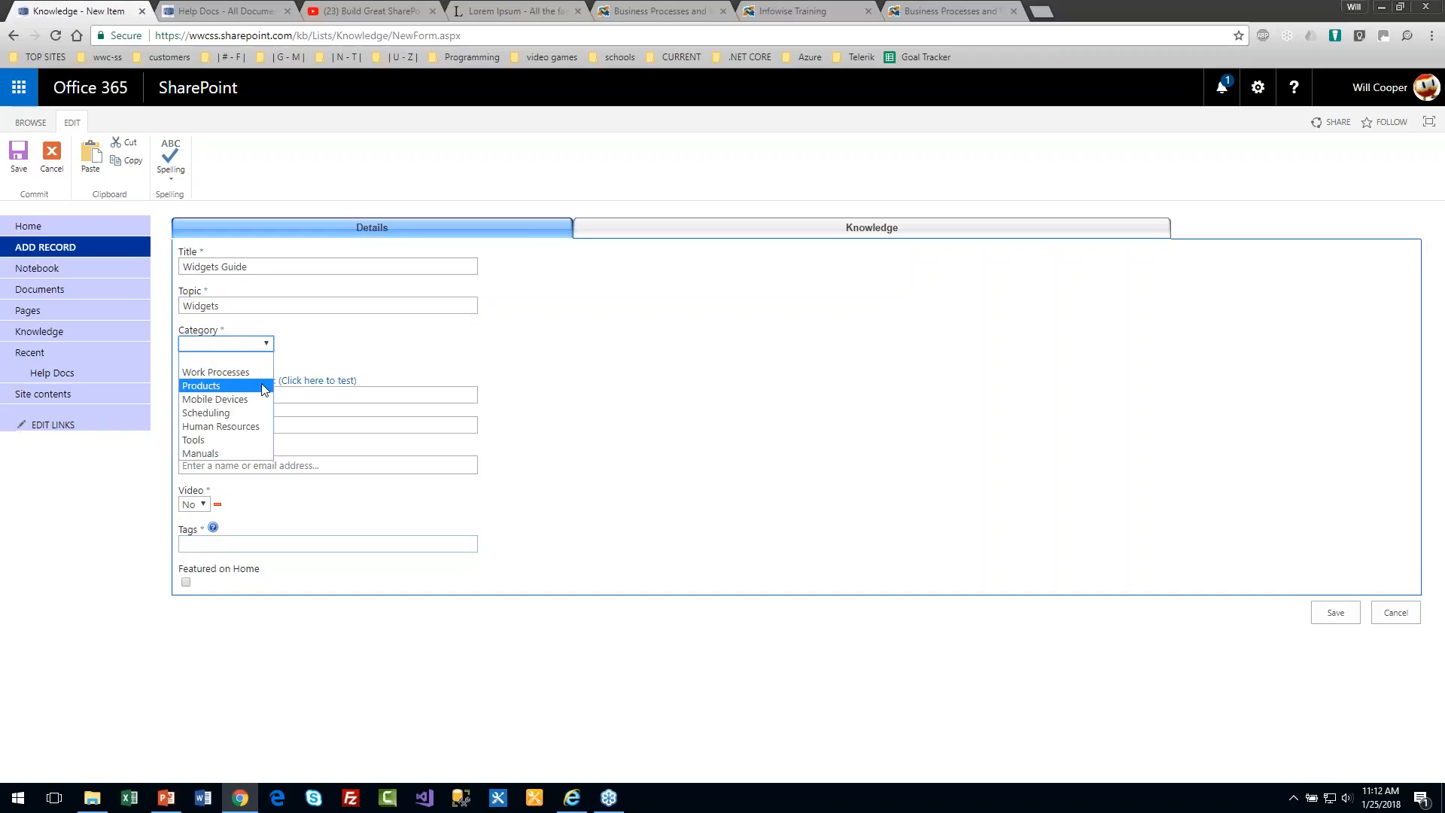
click(263, 444)
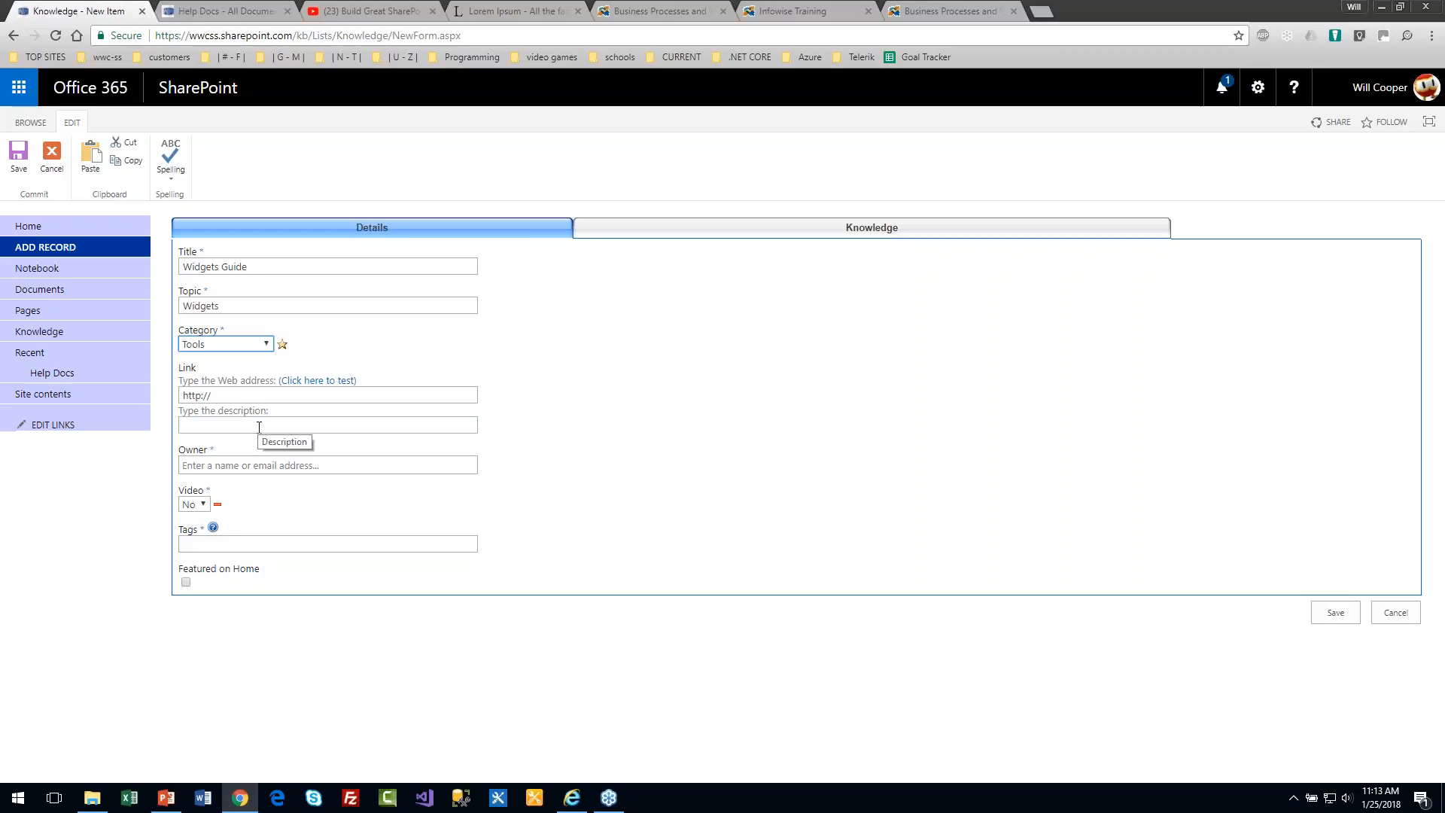
- Give the new record the tags "Widgets Tools Hammers" and mark it as Featured on Home
click(241, 543)
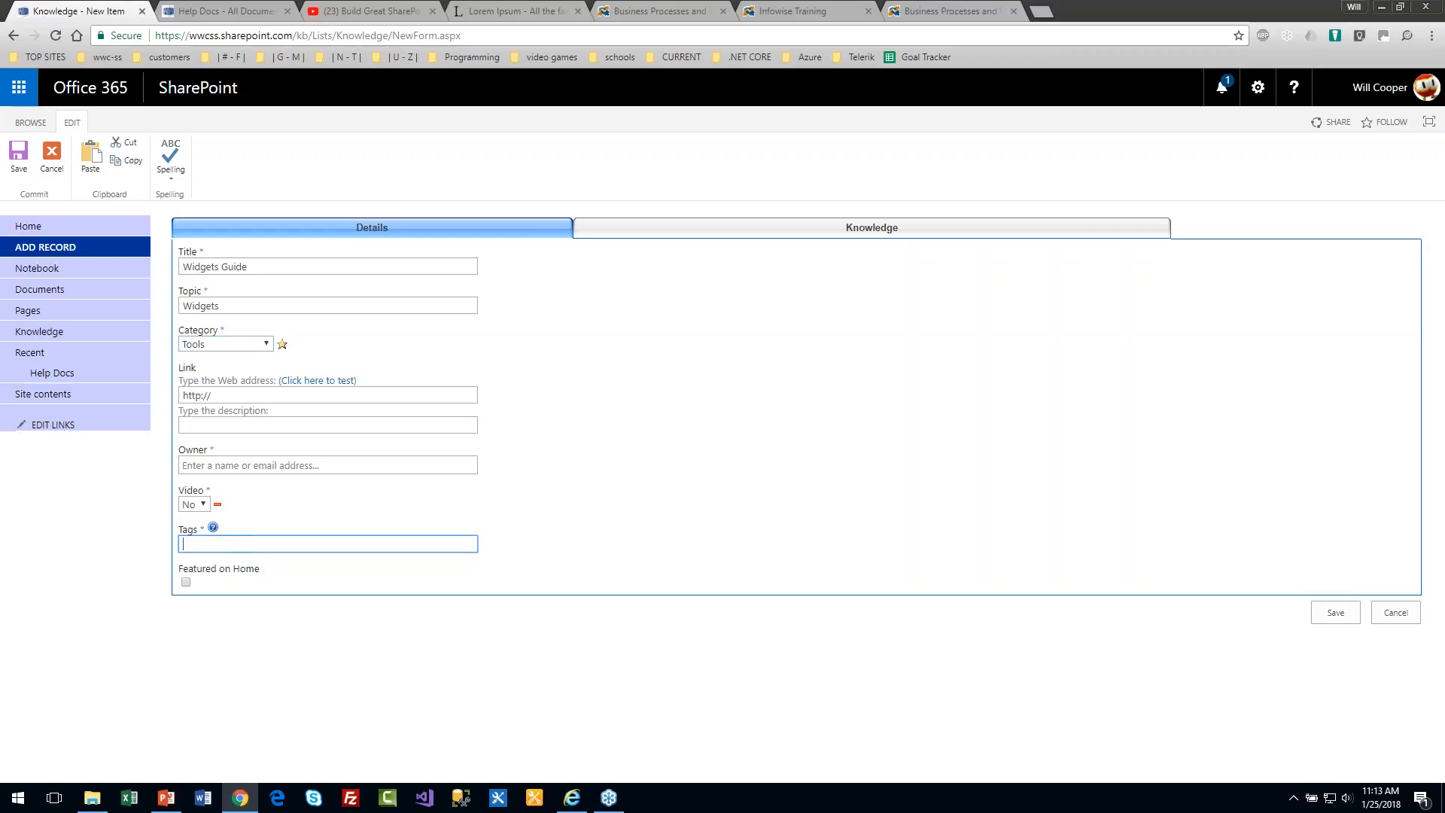
text(Widgets Tools Hammers)
click(186, 582)
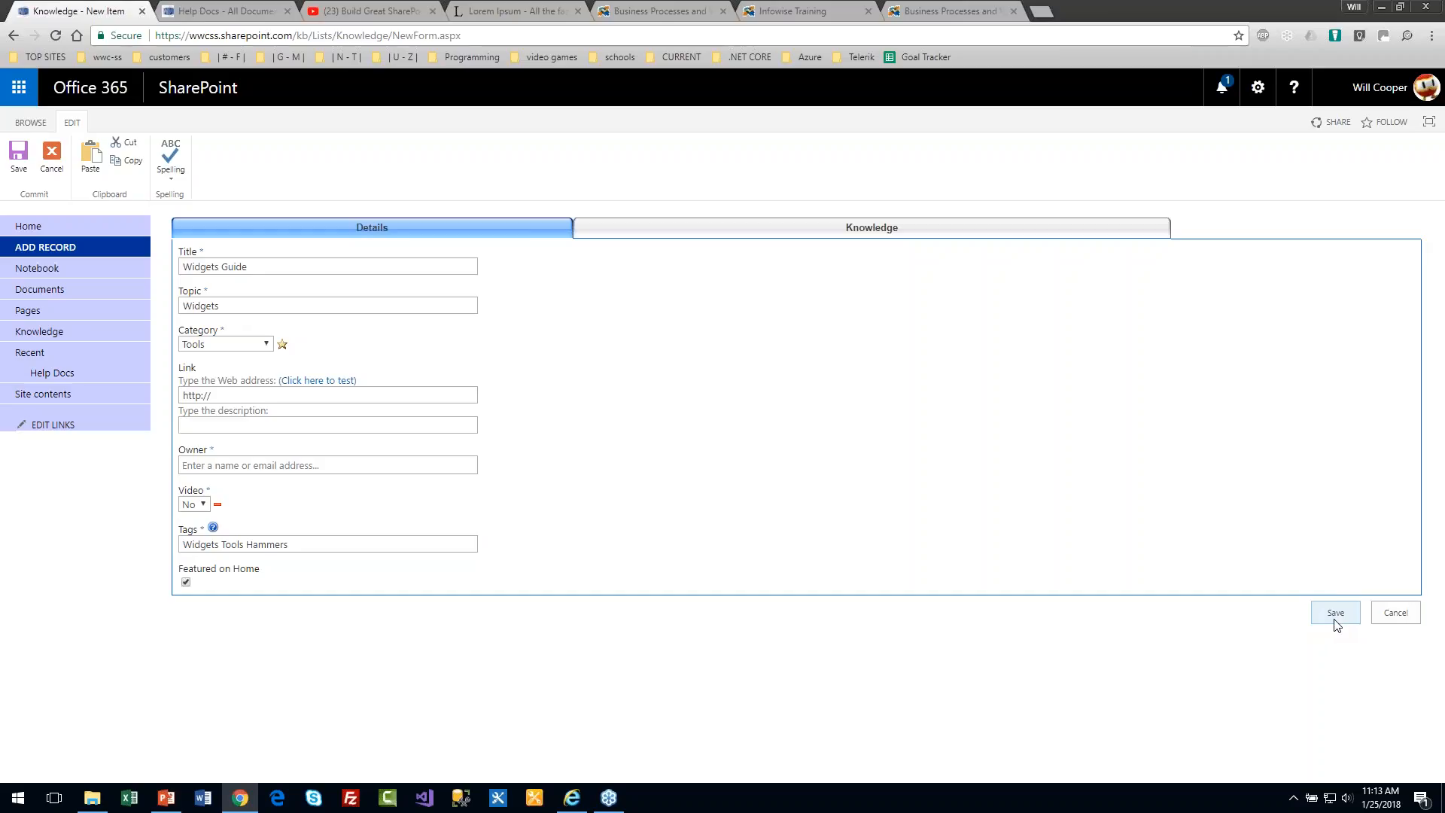
- Assign the record's owner by looking up the person's name and picking the suggested match
click(271, 467)
text(Will)
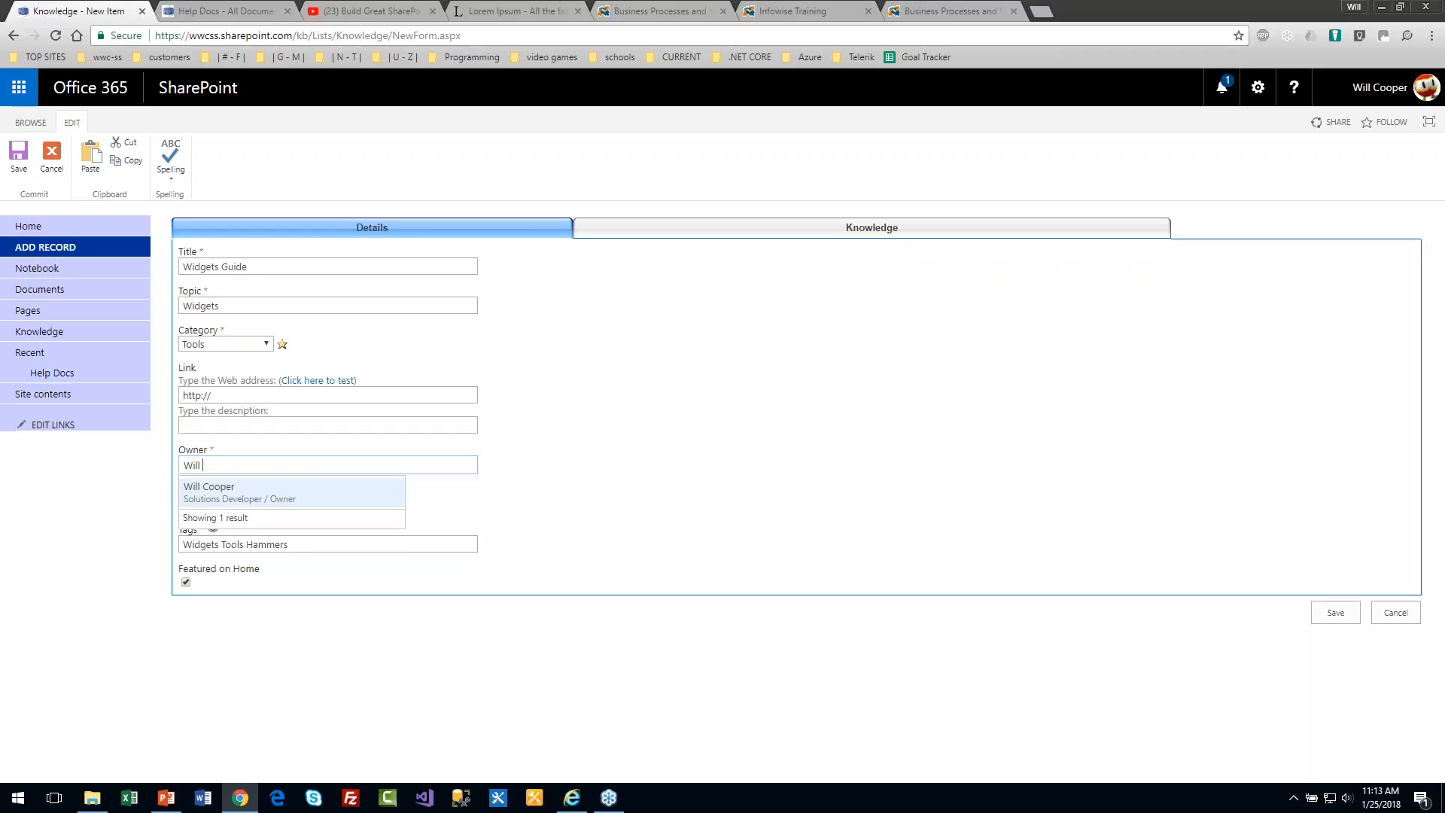
click(309, 497)
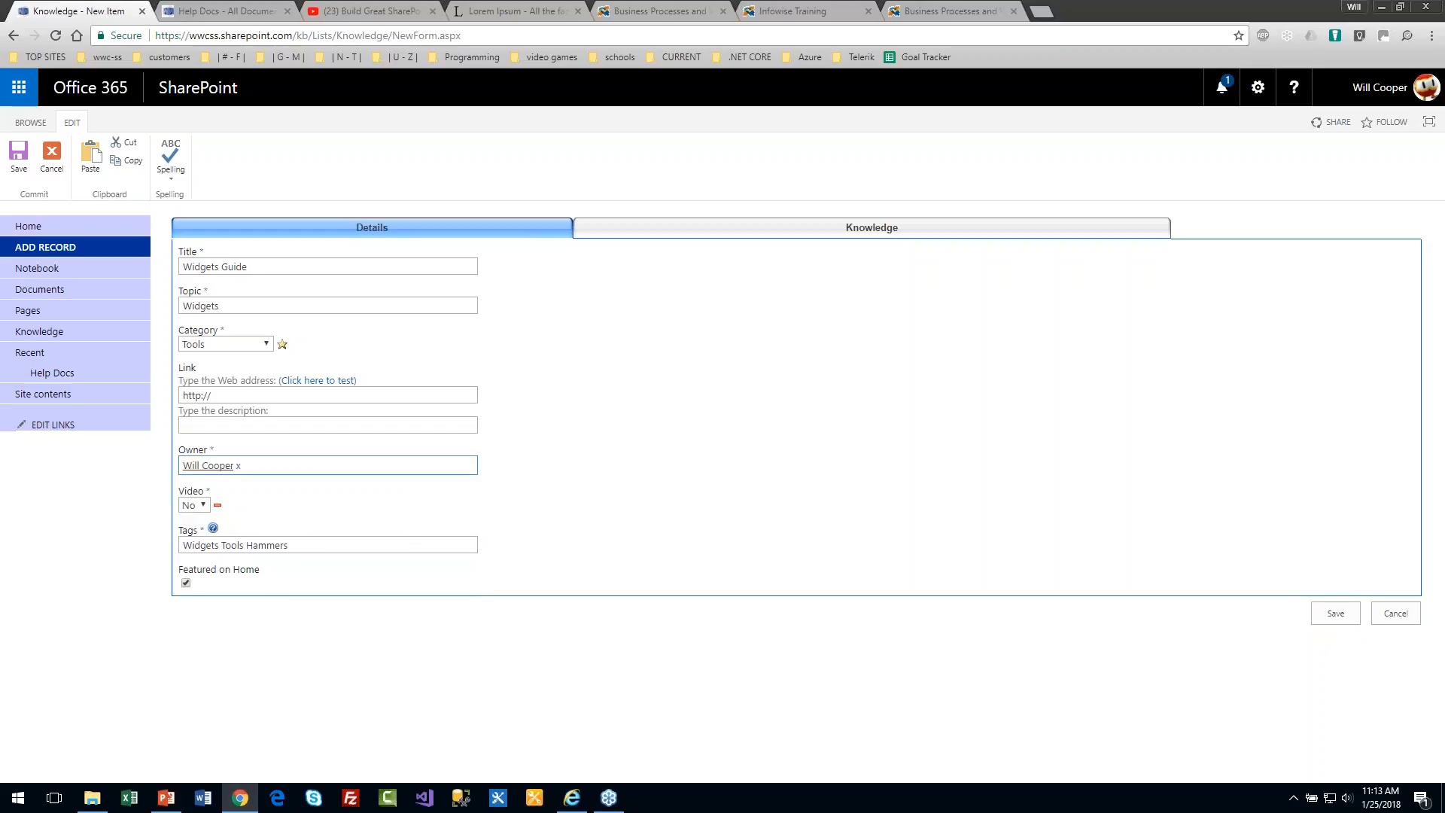
- Set Video to Yes and fill in the video ID Ukvb0wH7fyQ copied from the URL of the Build Great SharePoint Dashboards YouTube page
click(207, 506)
click(205, 535)
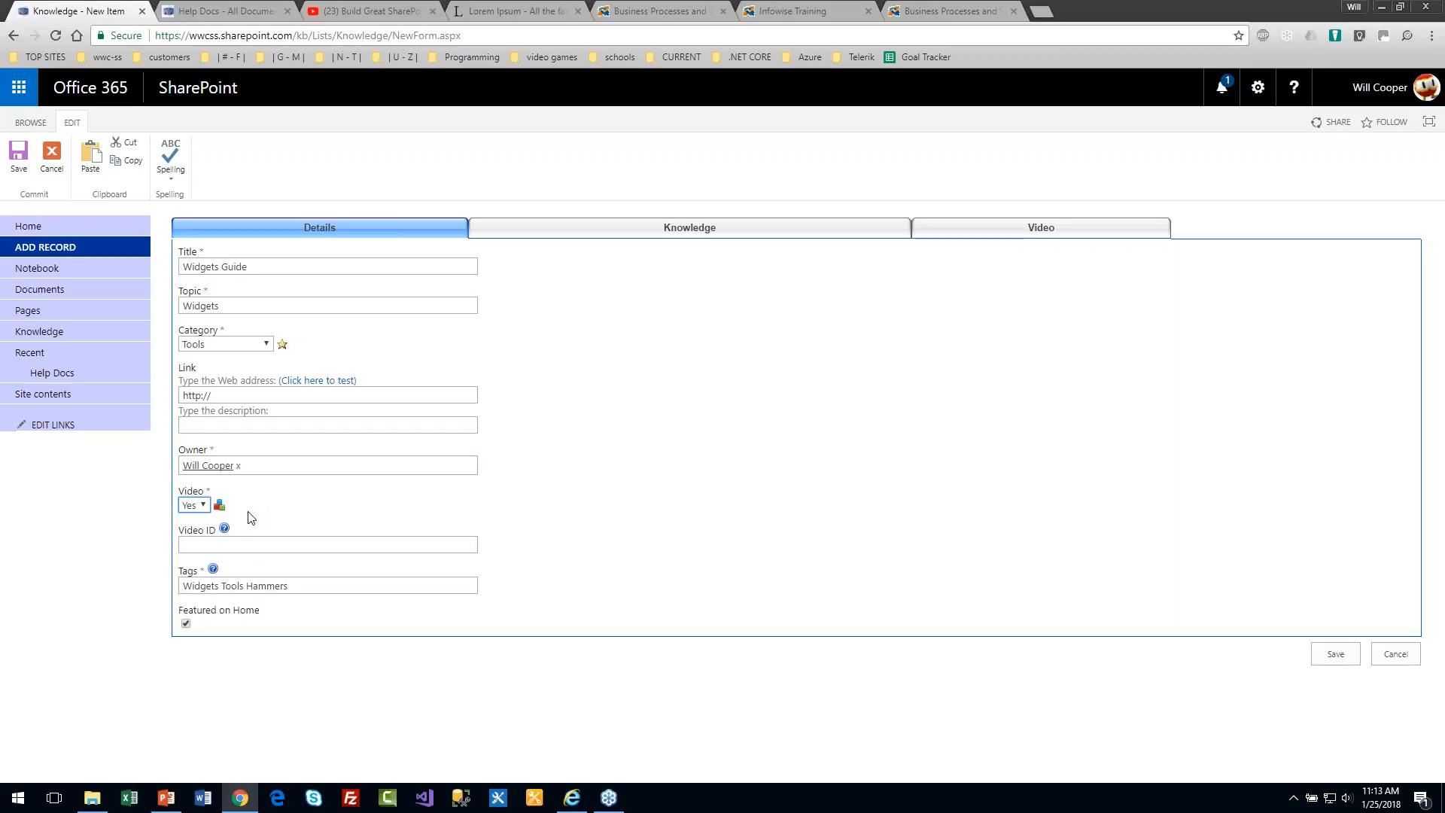
key(Tab)
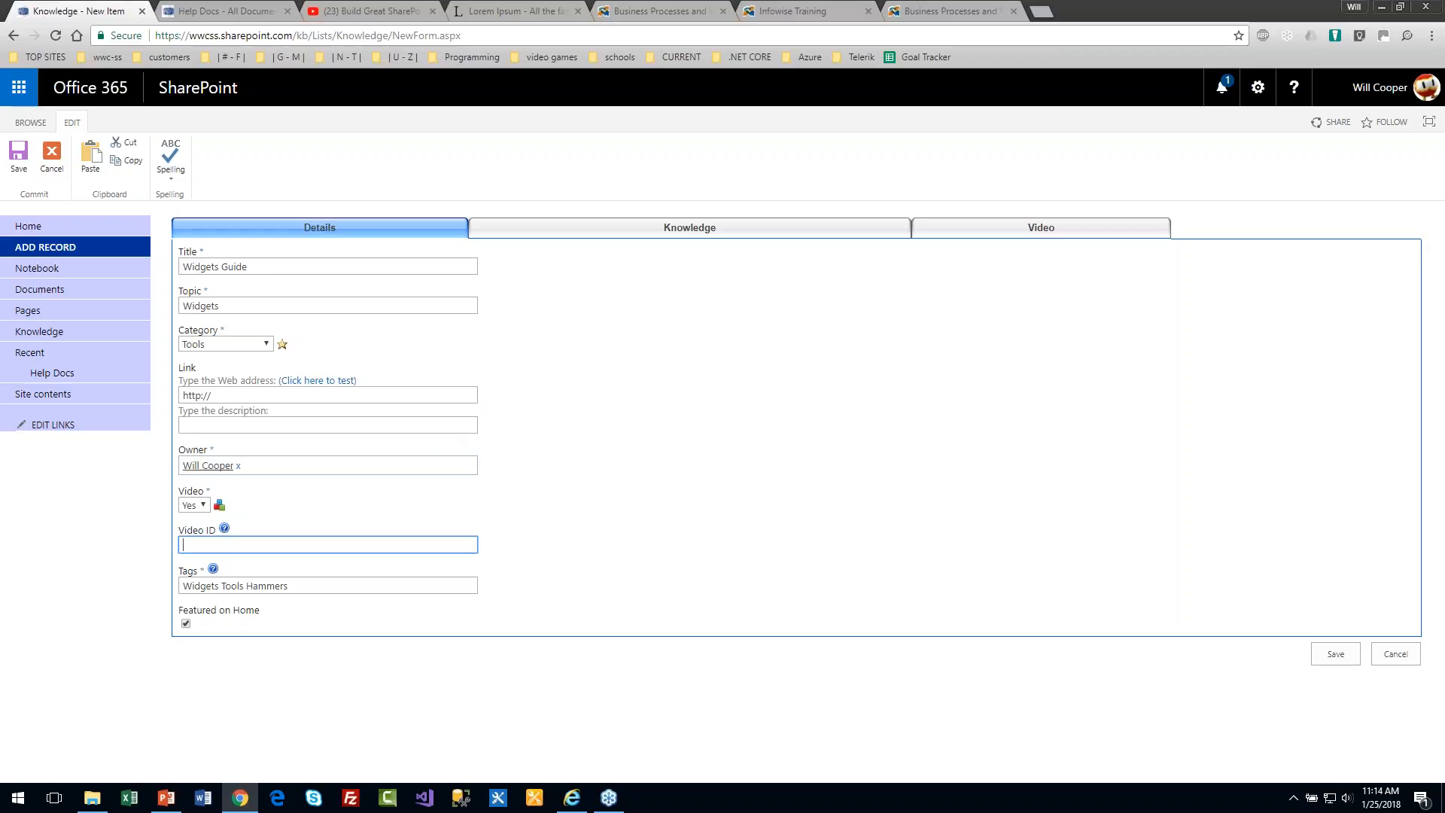
click(374, 13)
double_click(404, 35)
key(ctrl+c)
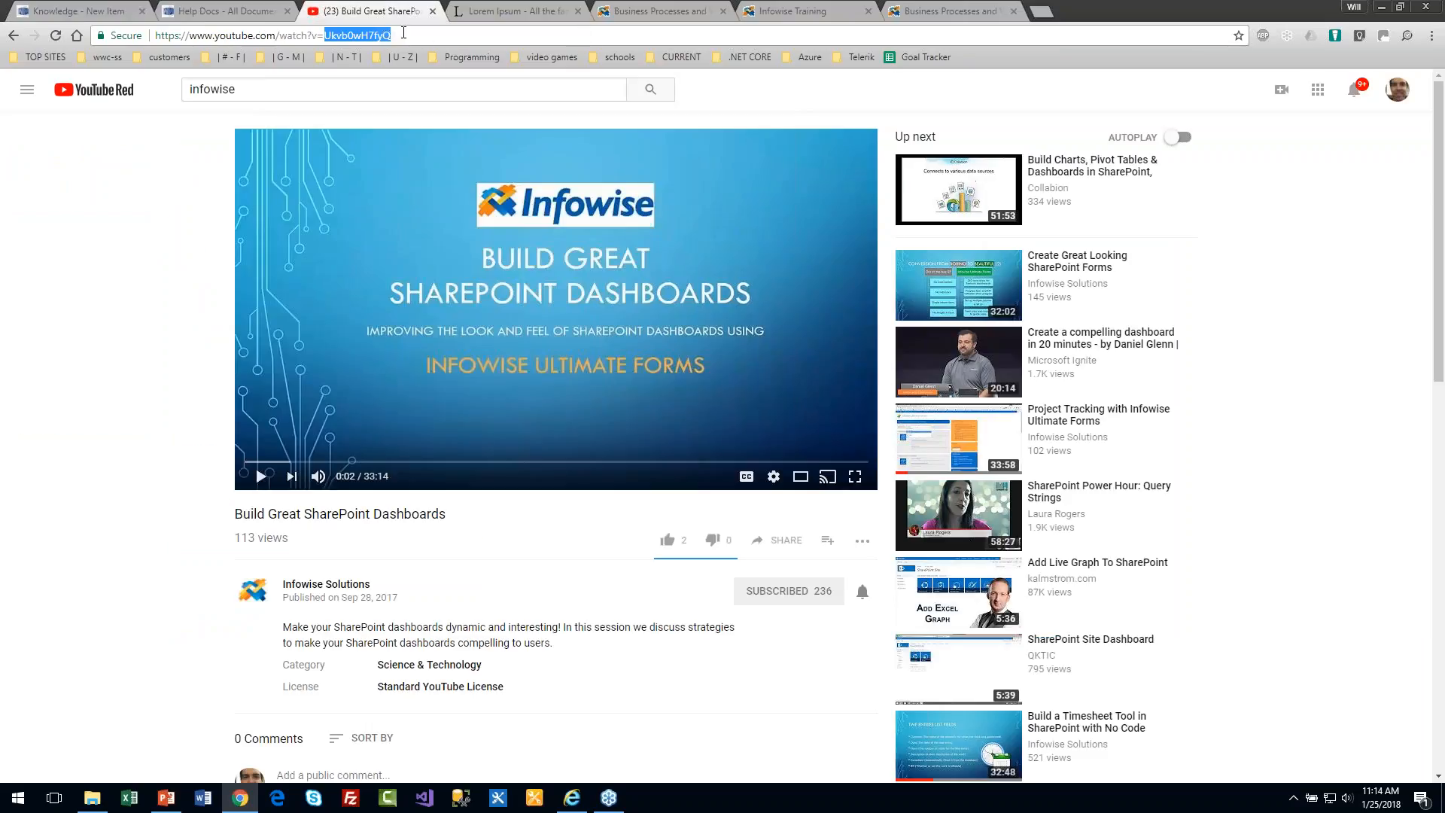
click(113, 11)
click(305, 546)
key(ctrl+v)
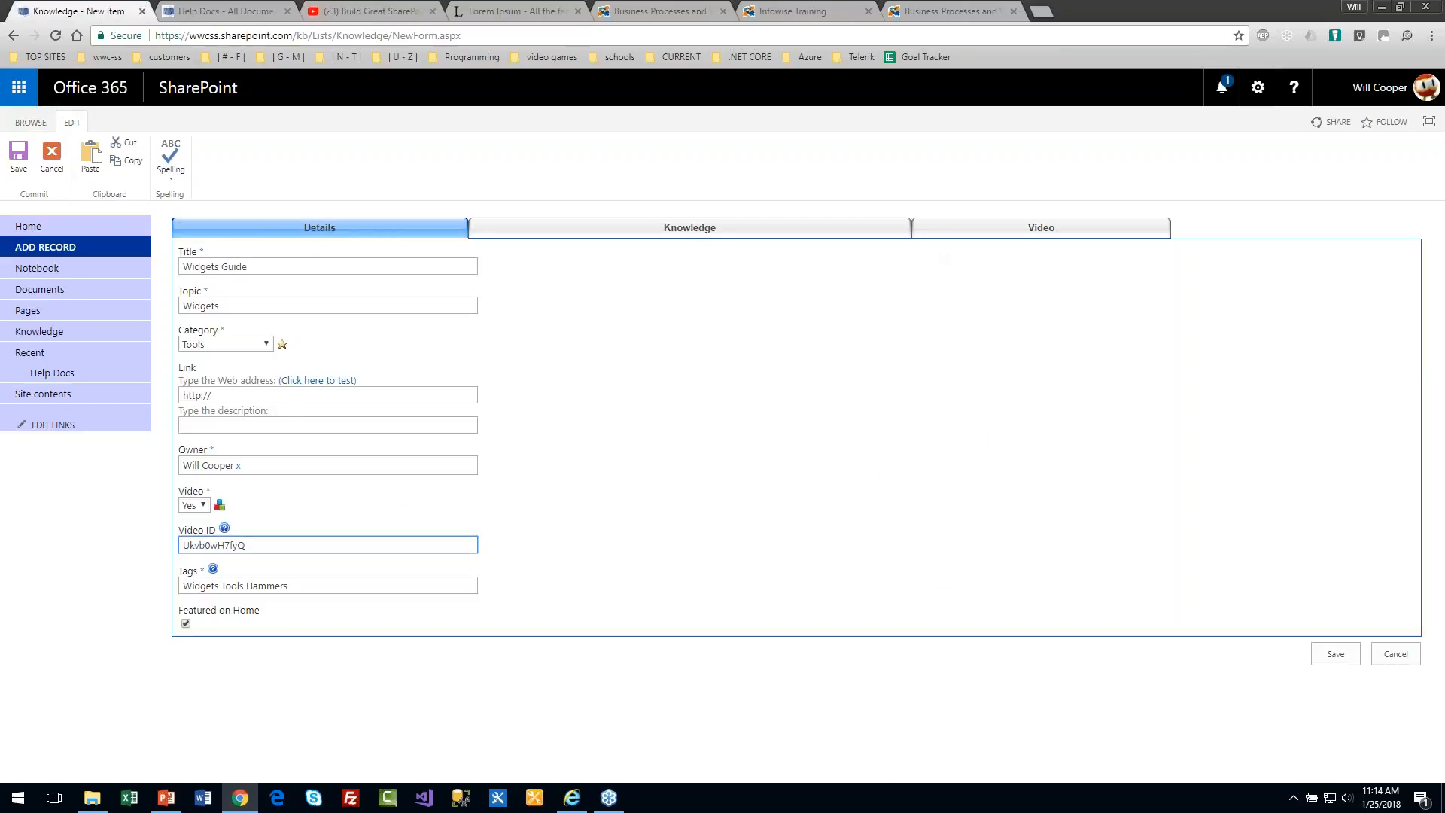
click(944, 235)
click(406, 228)
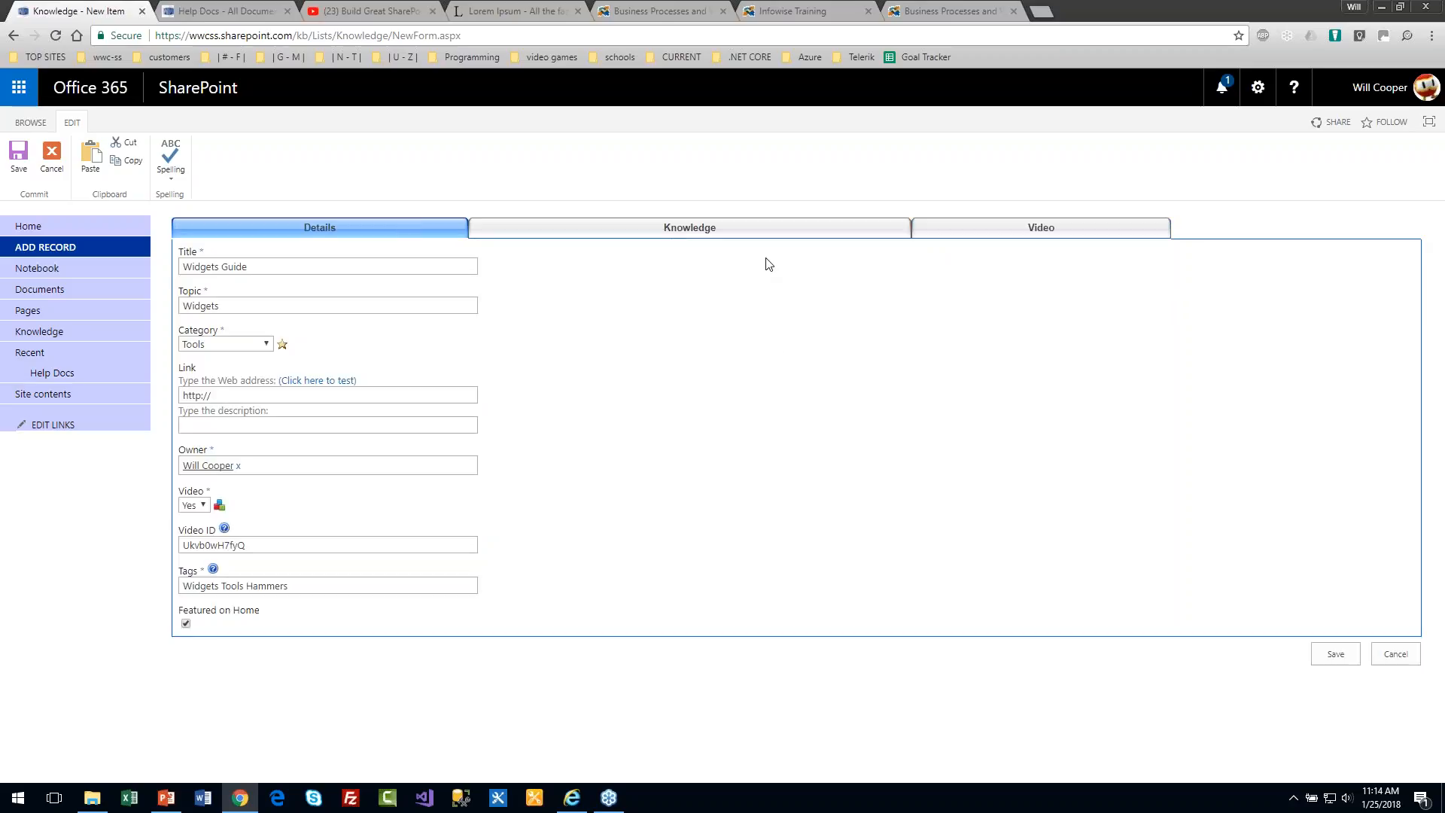
- Fill the record's Knowledge field with the two highlighted paragraphs from the Lorem Ipsum page
click(759, 231)
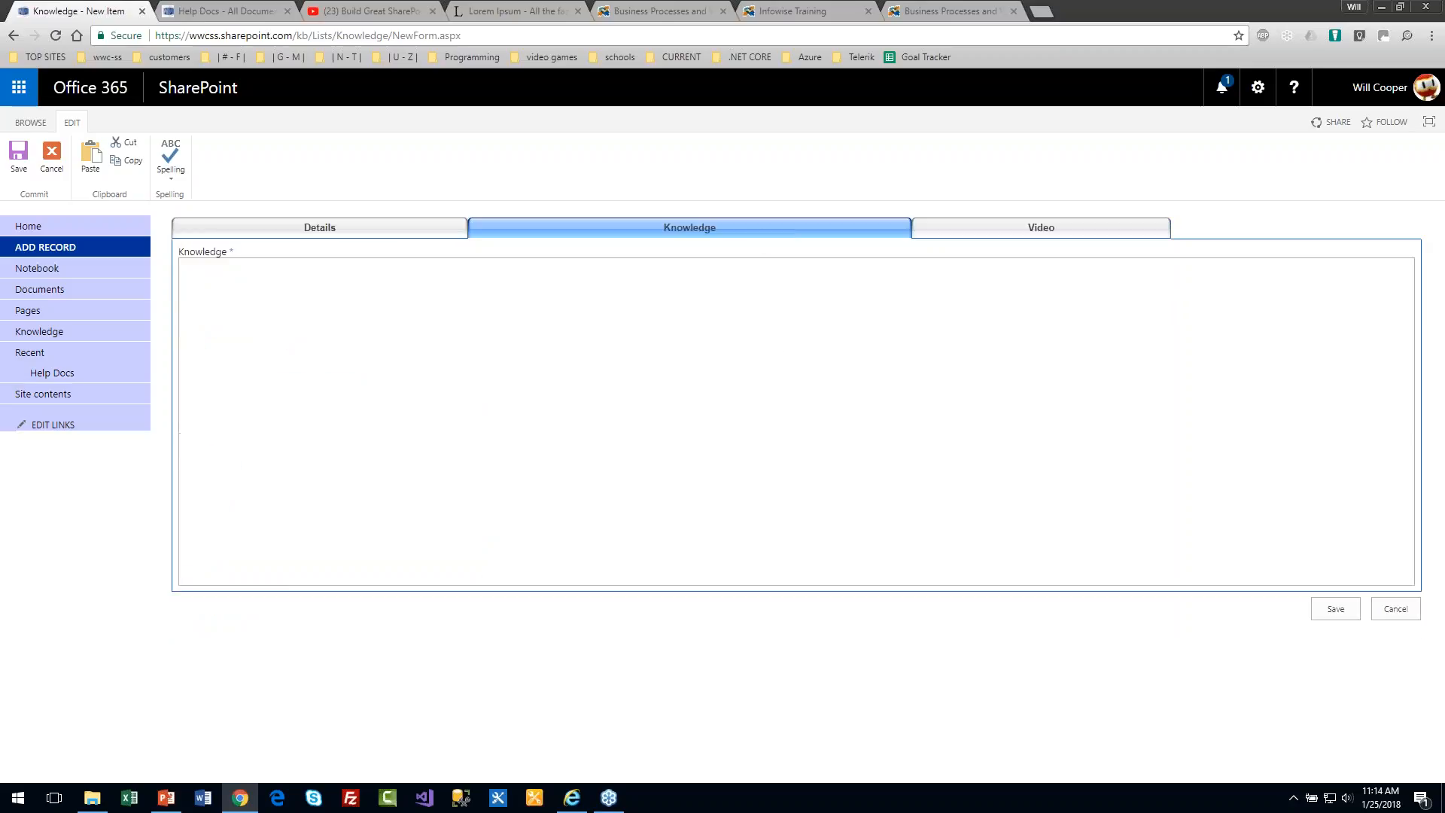
click(767, 307)
click(513, 10)
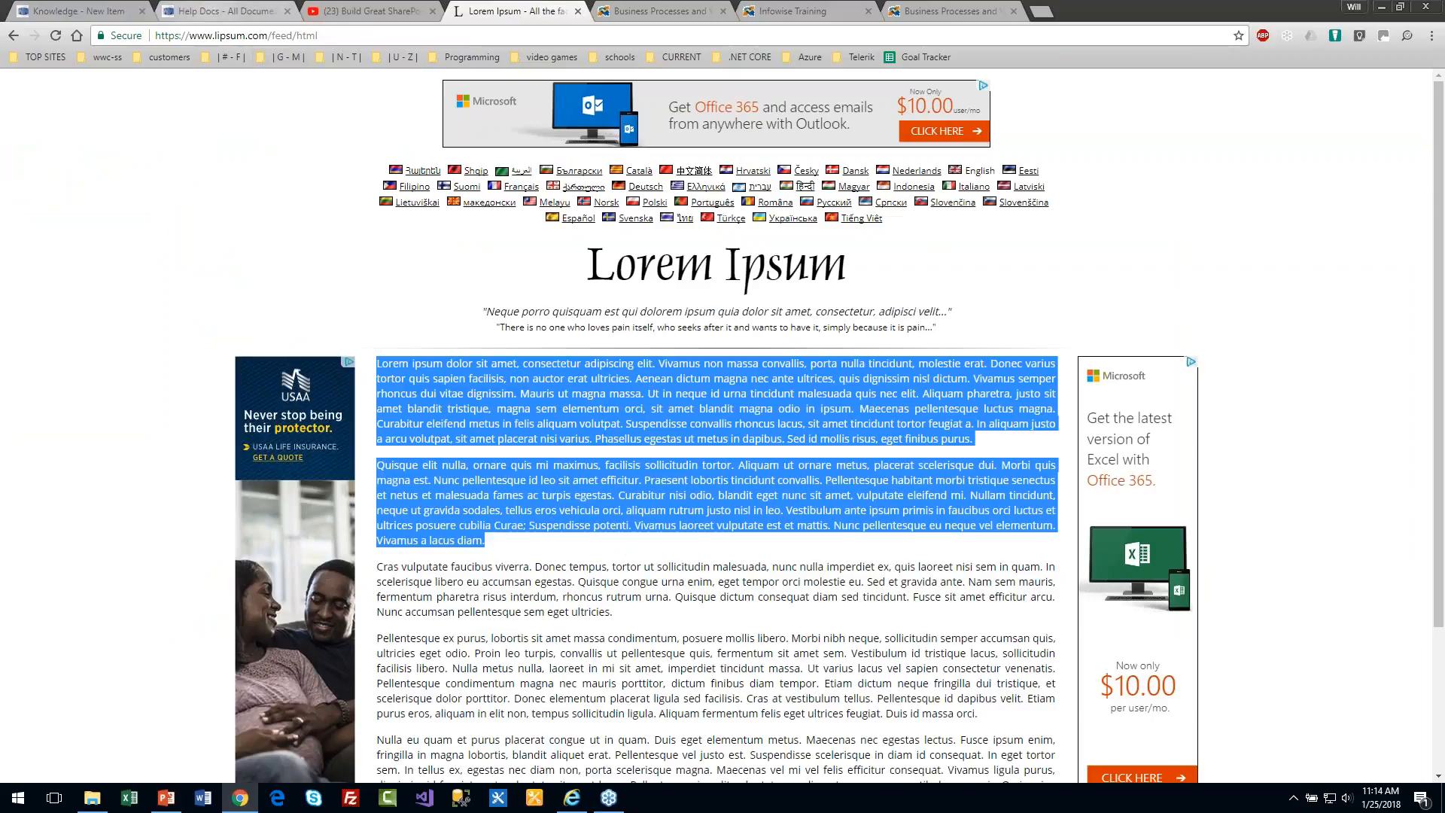
click(184, 10)
click(69, 8)
key(ctrl+v)
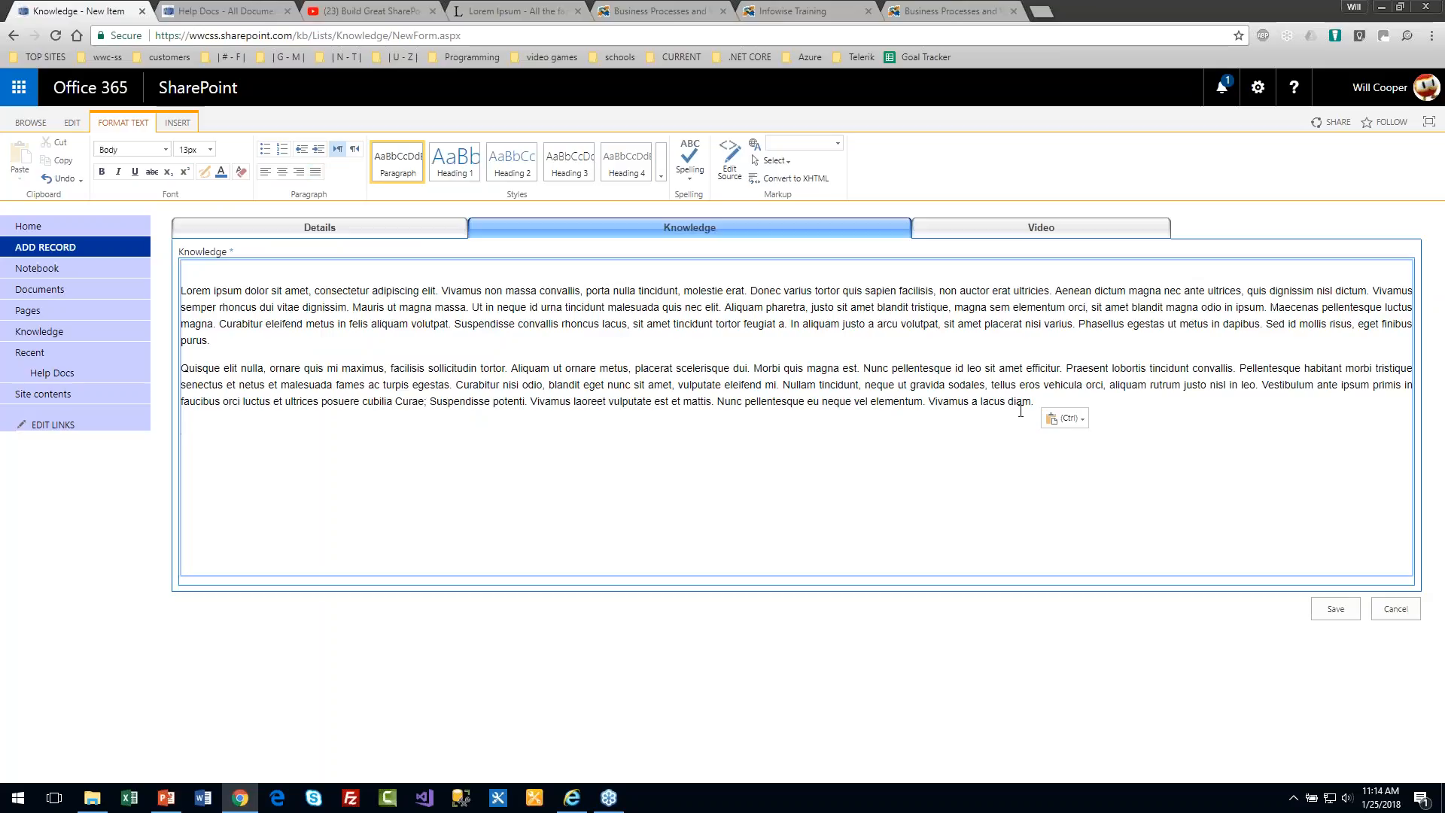
- Format the second Knowledge paragraph as Heading 2 and save the record
drag(1036, 403, 182, 367)
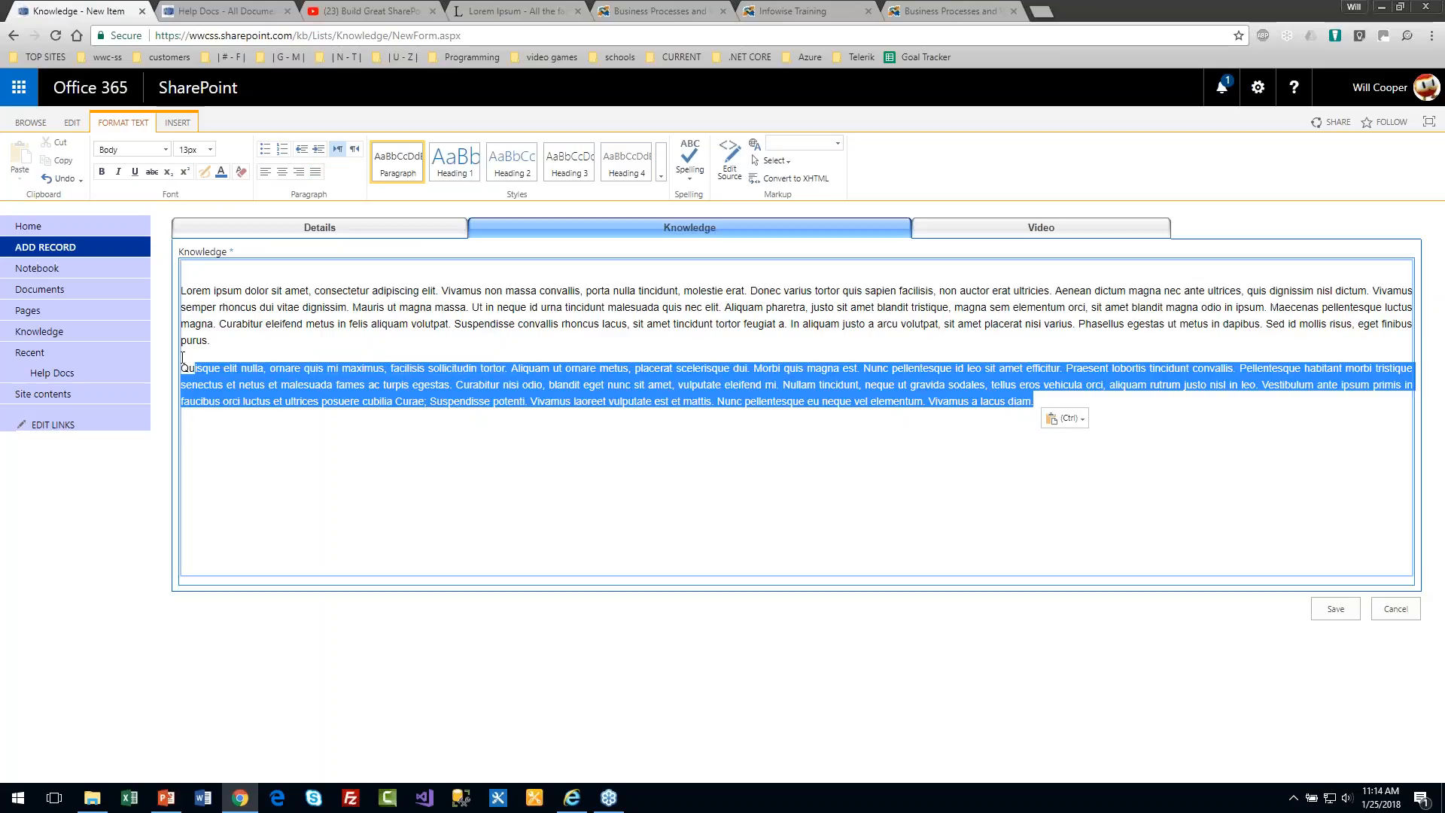
click(511, 161)
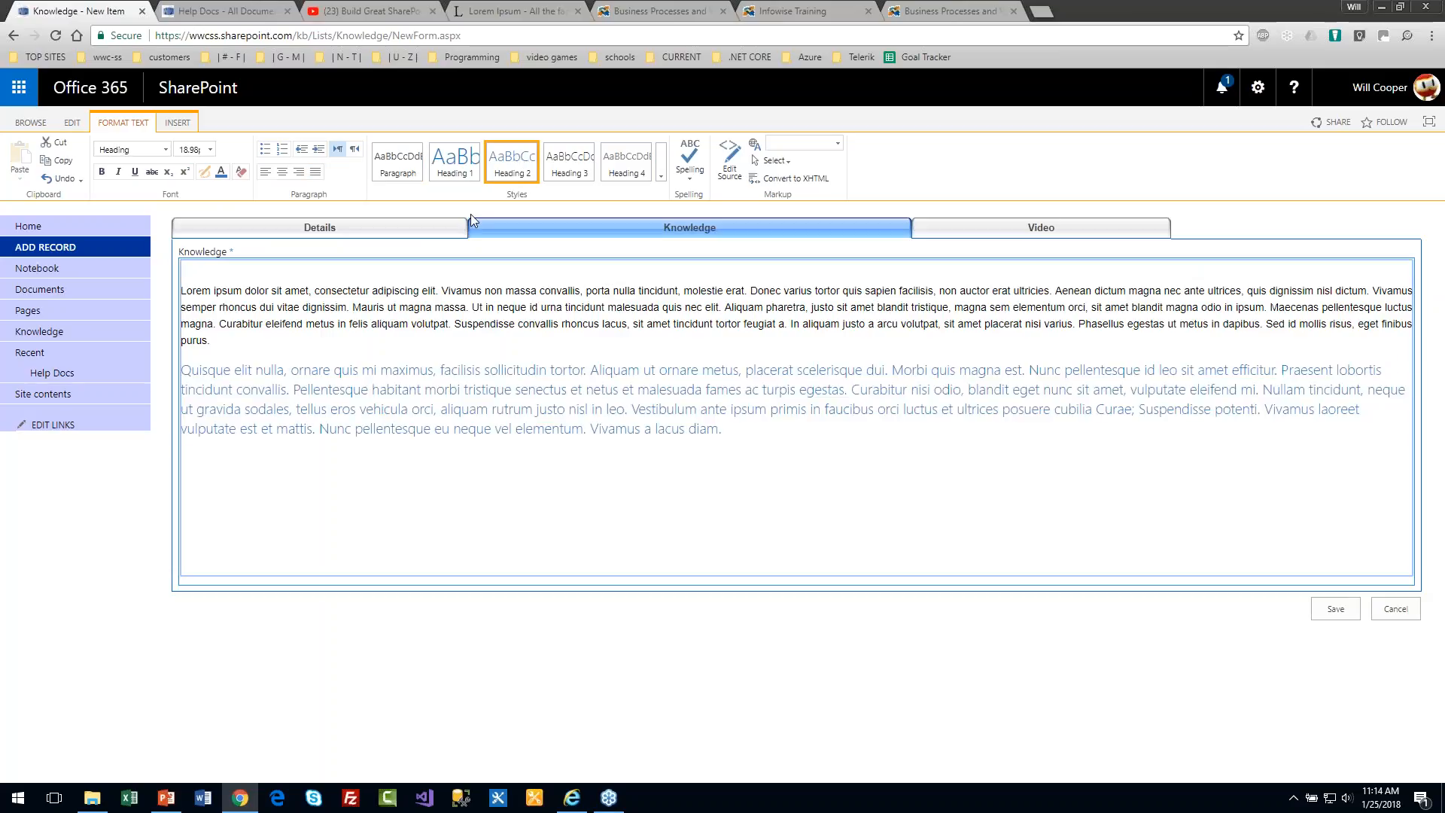
click(858, 478)
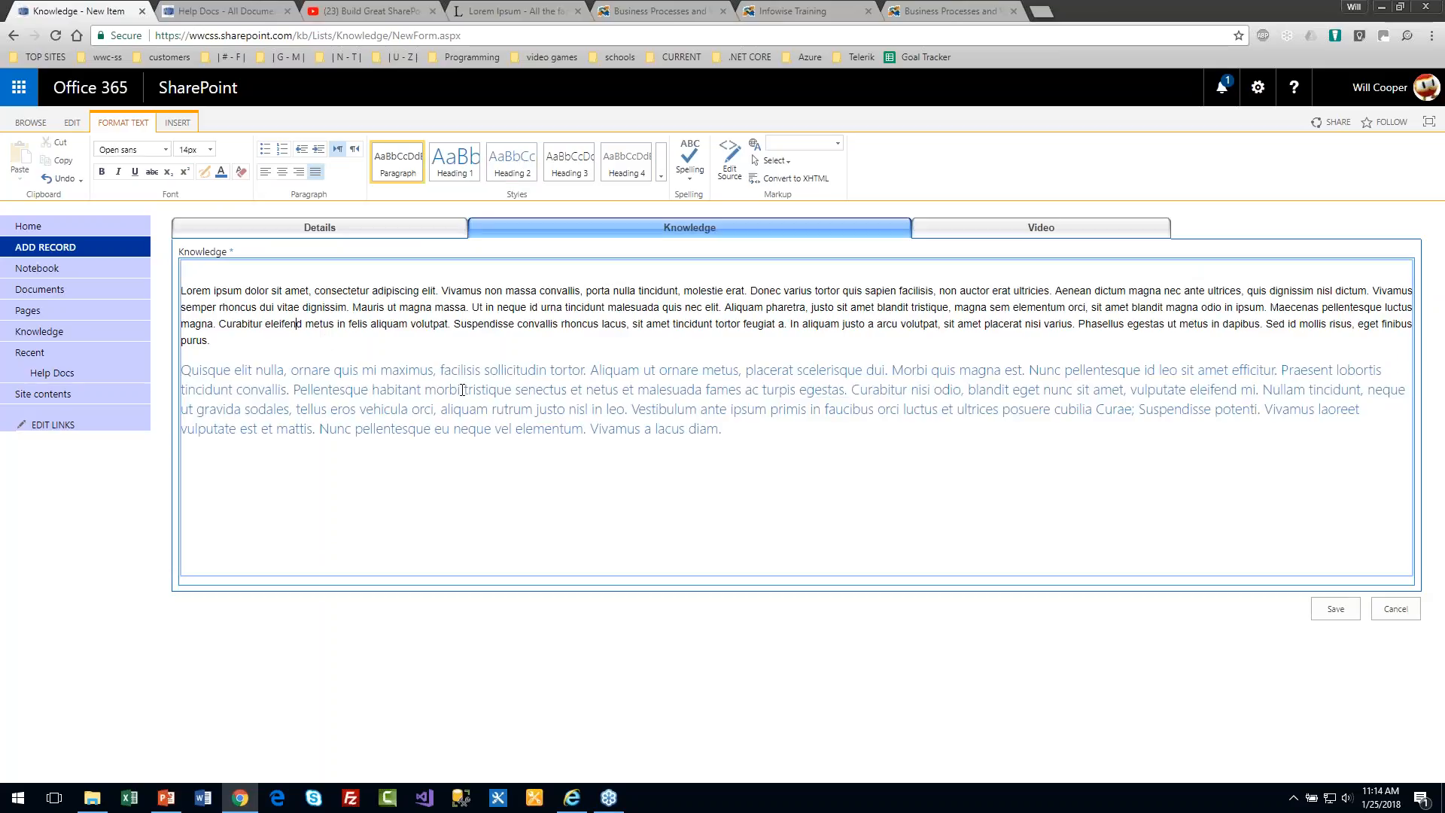
click(1335, 610)
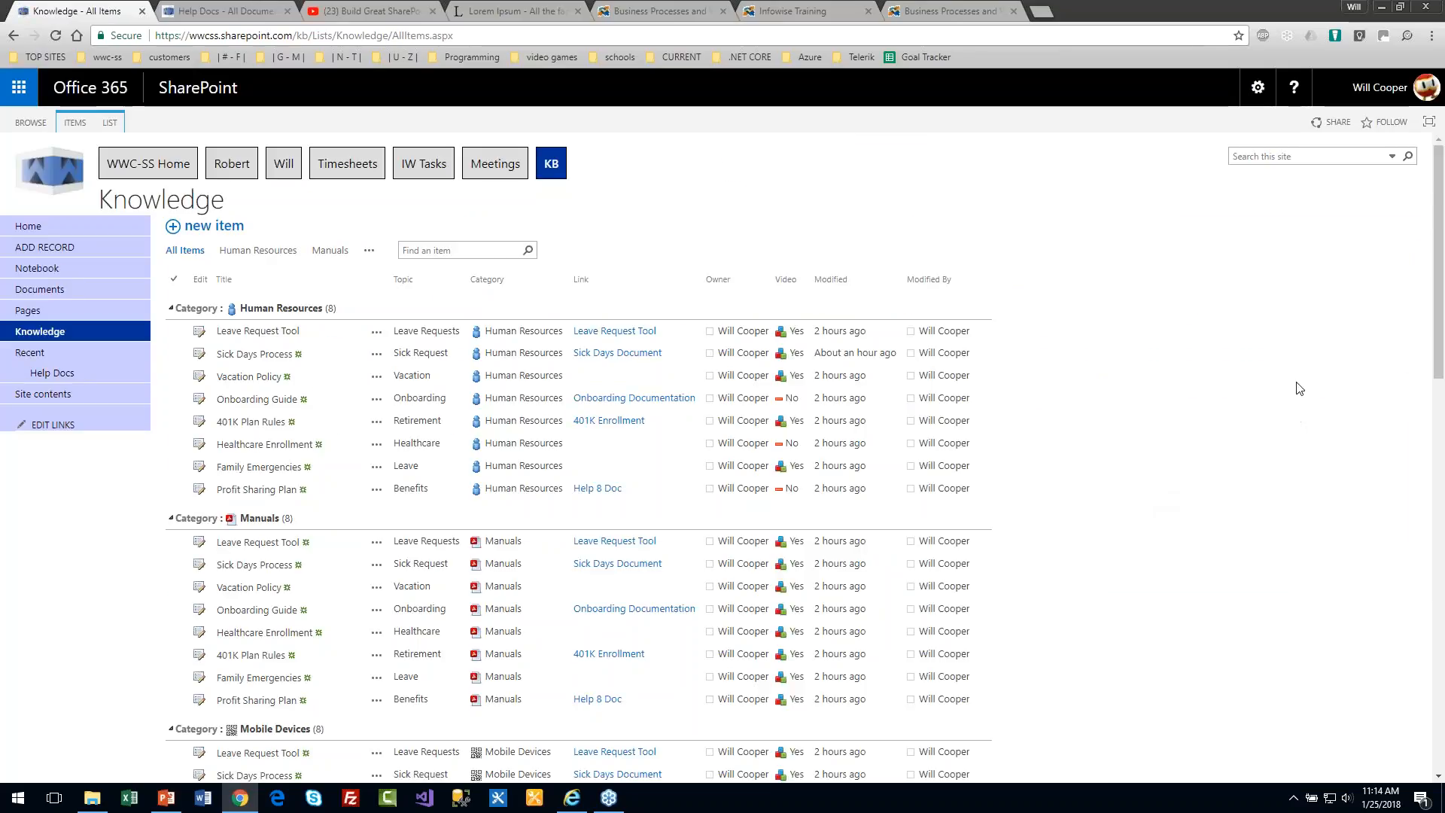
- Look over the Knowledge list, open Widgets Guide from What's New on the home page, and review its knowledge text, video and details
drag(1436, 322, 1433, 504)
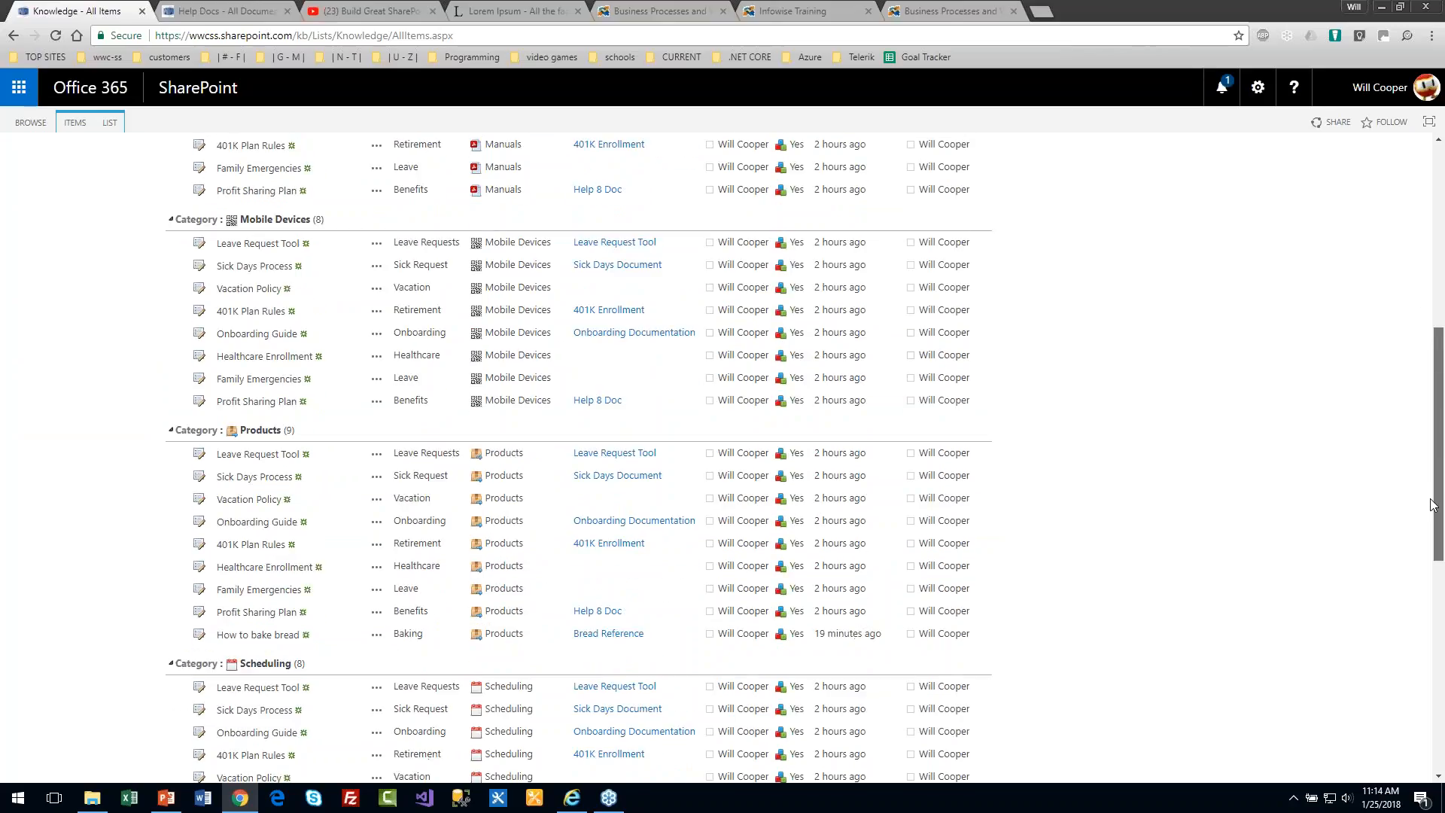
scroll(1400, 339, up, 7)
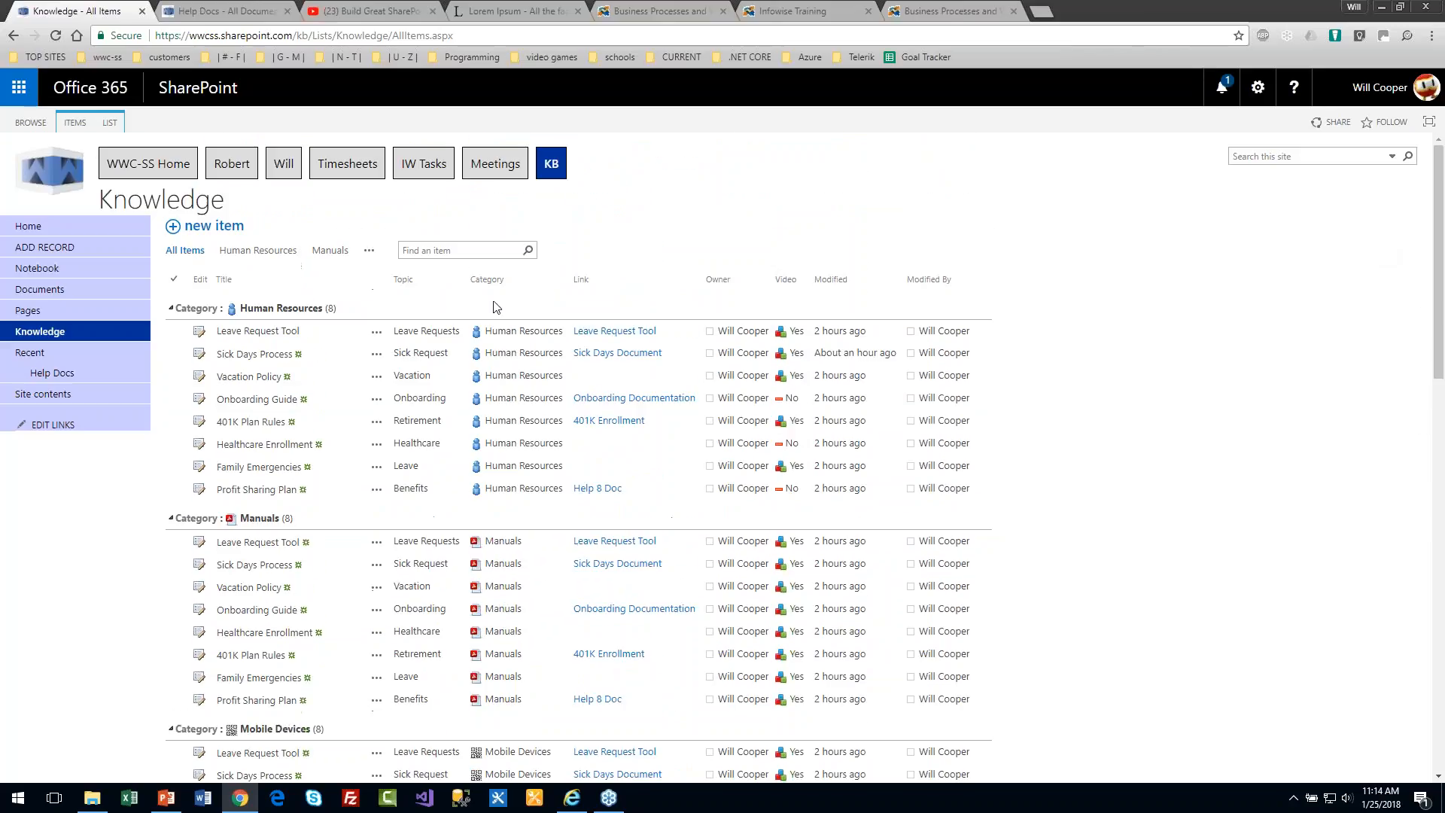
click(34, 226)
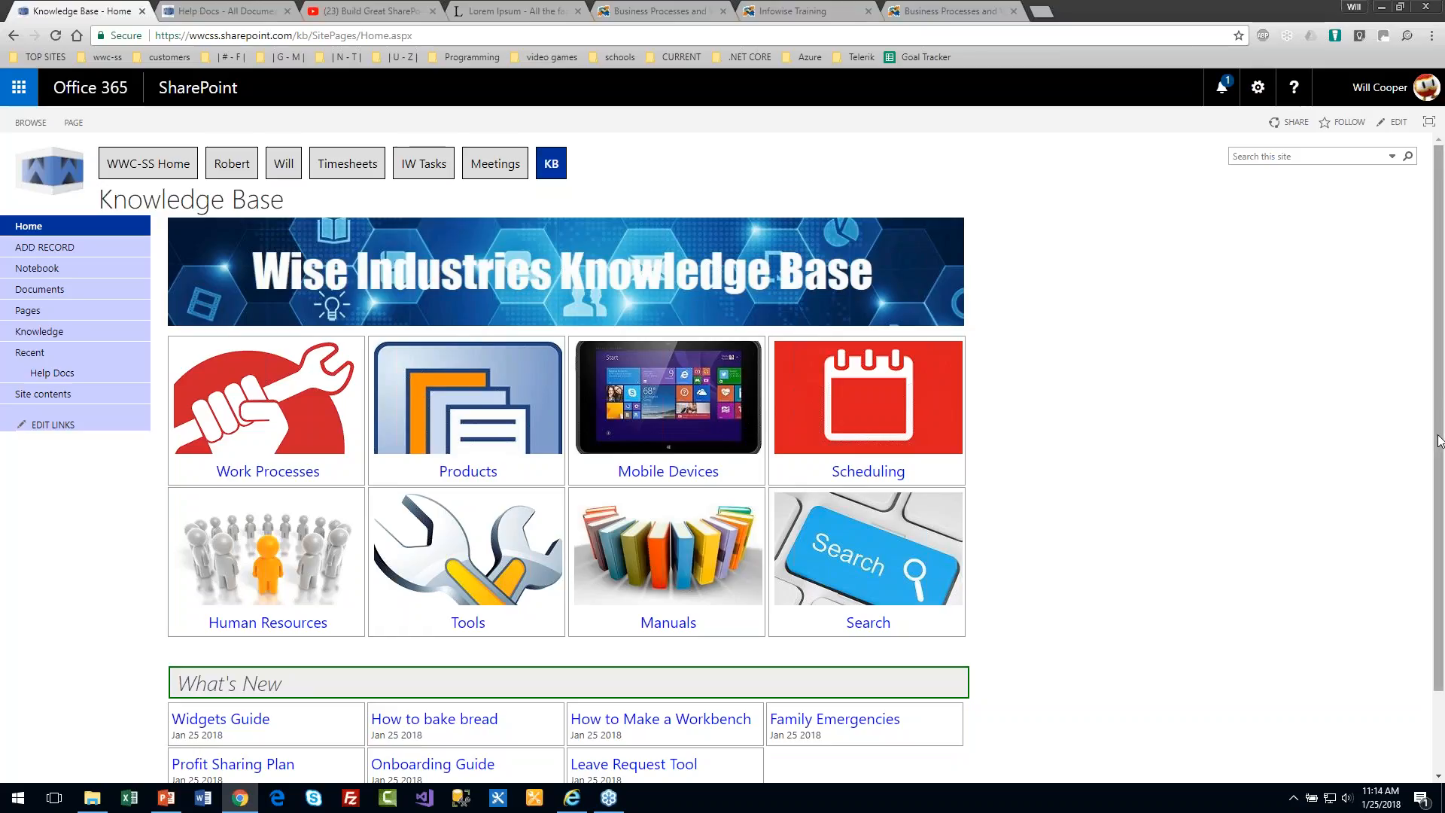
scroll(662, 632, down, 1)
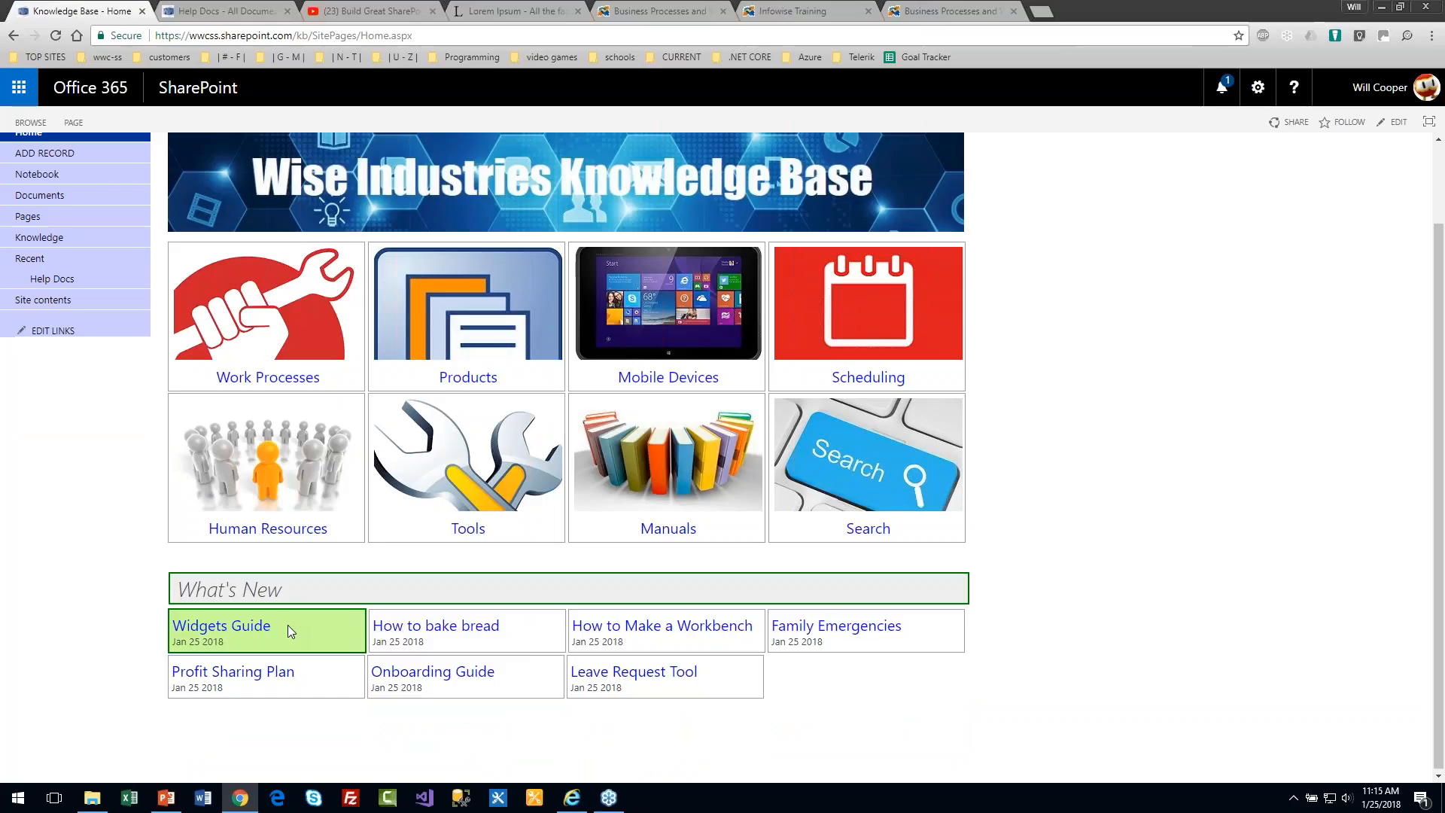
click(246, 628)
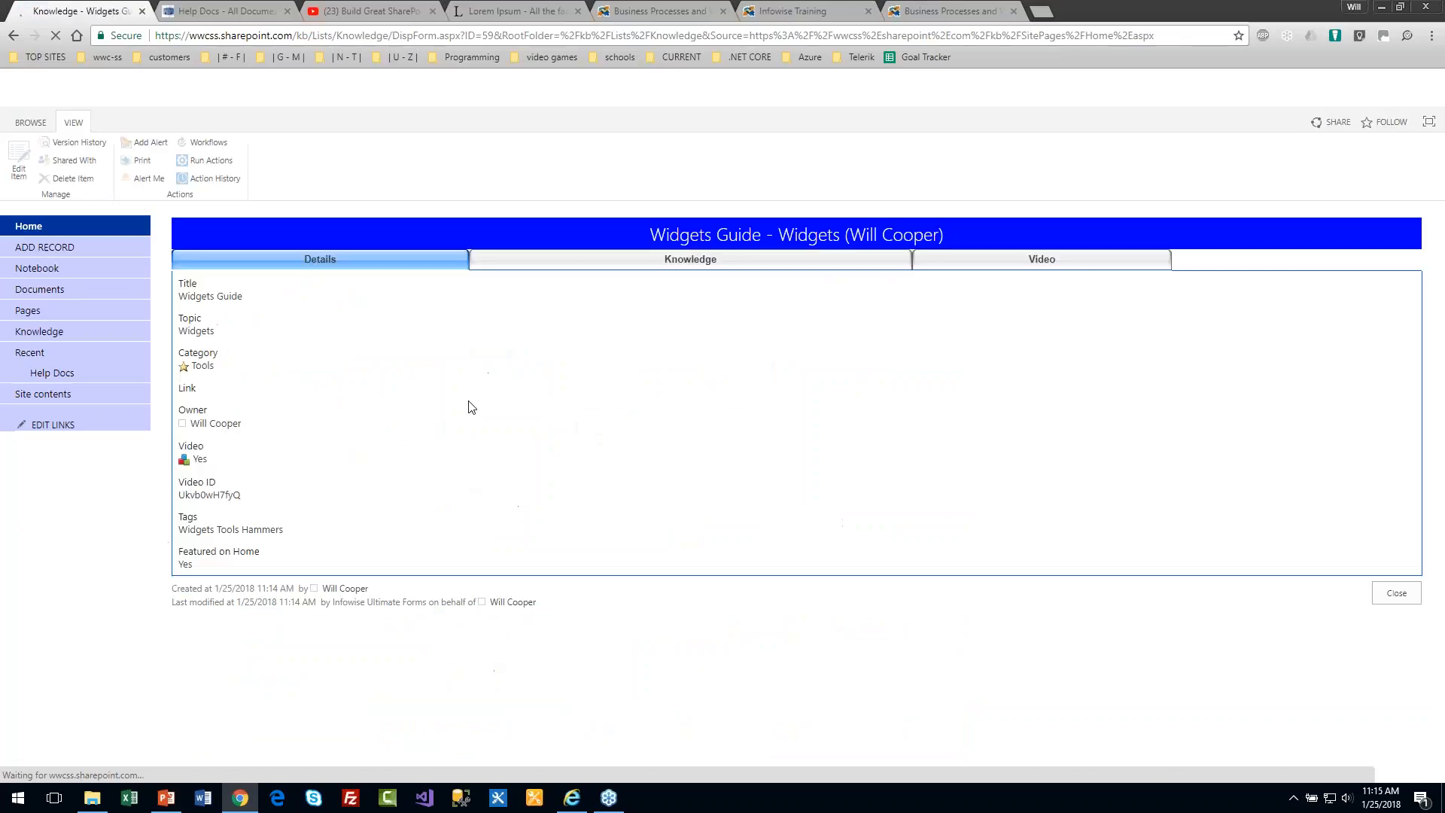
click(667, 265)
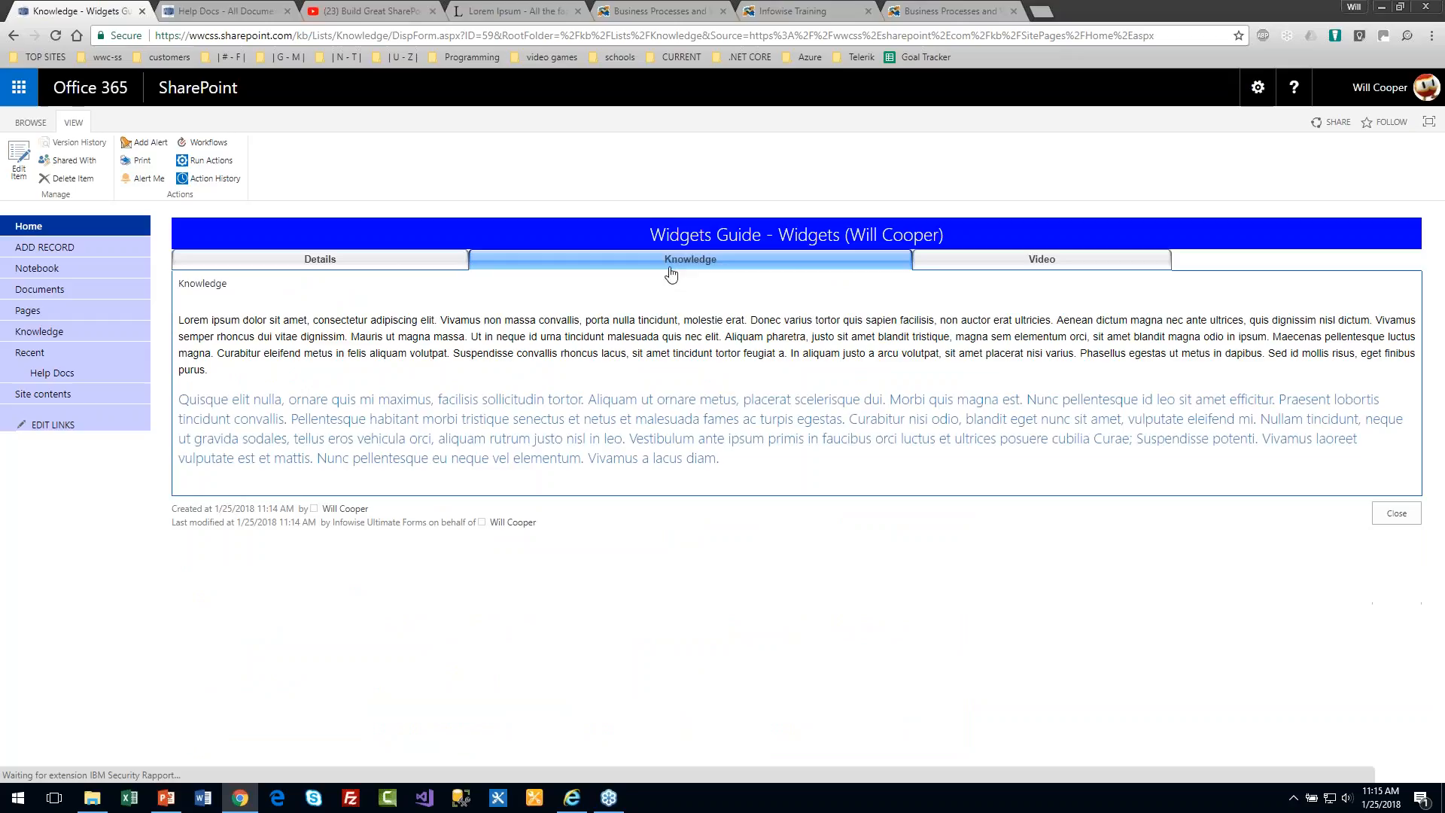
click(950, 268)
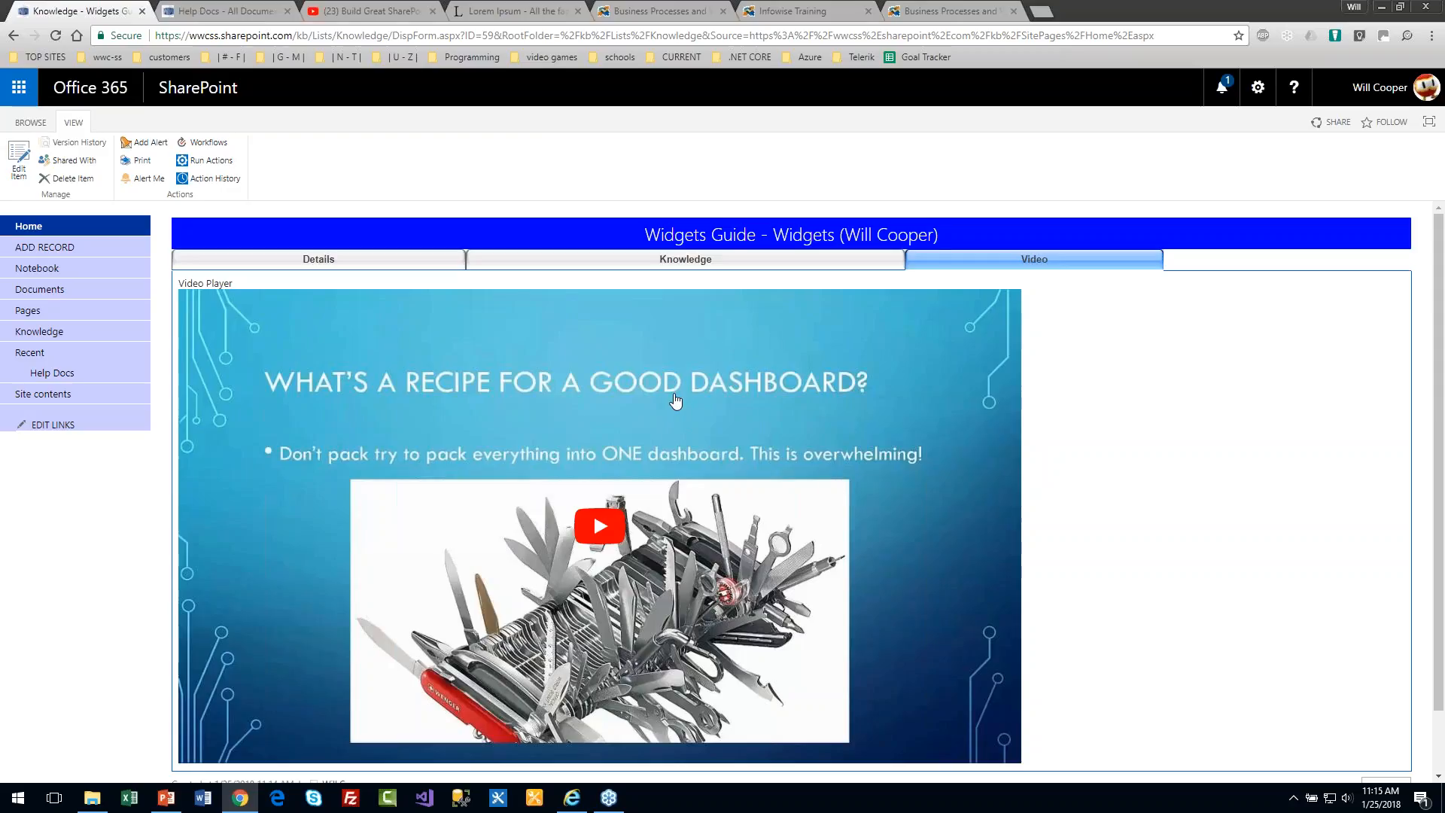
click(363, 267)
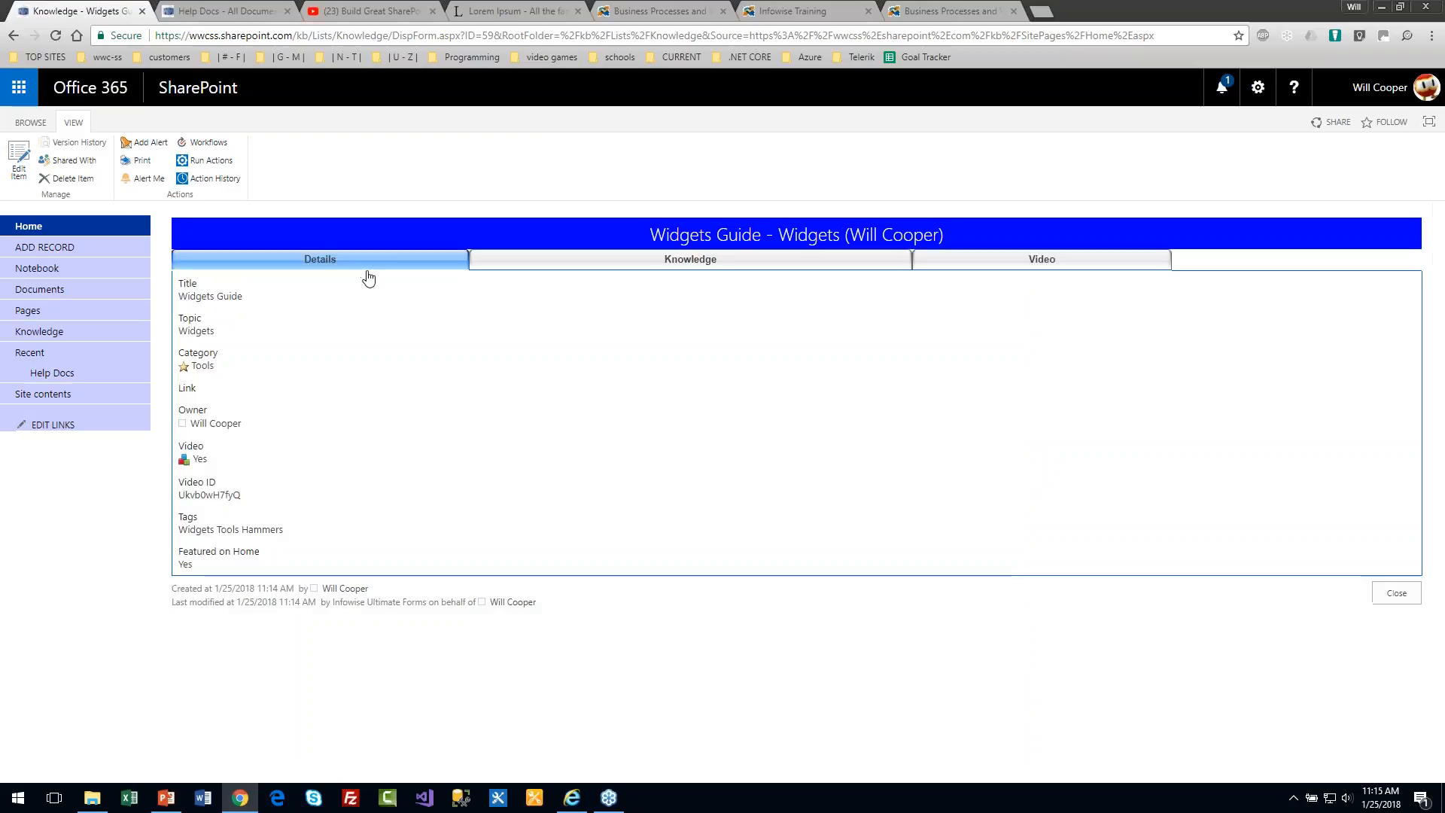
- Open the home page for editing and inspect the link URL and image URL of the Work Processes summary link
click(43, 246)
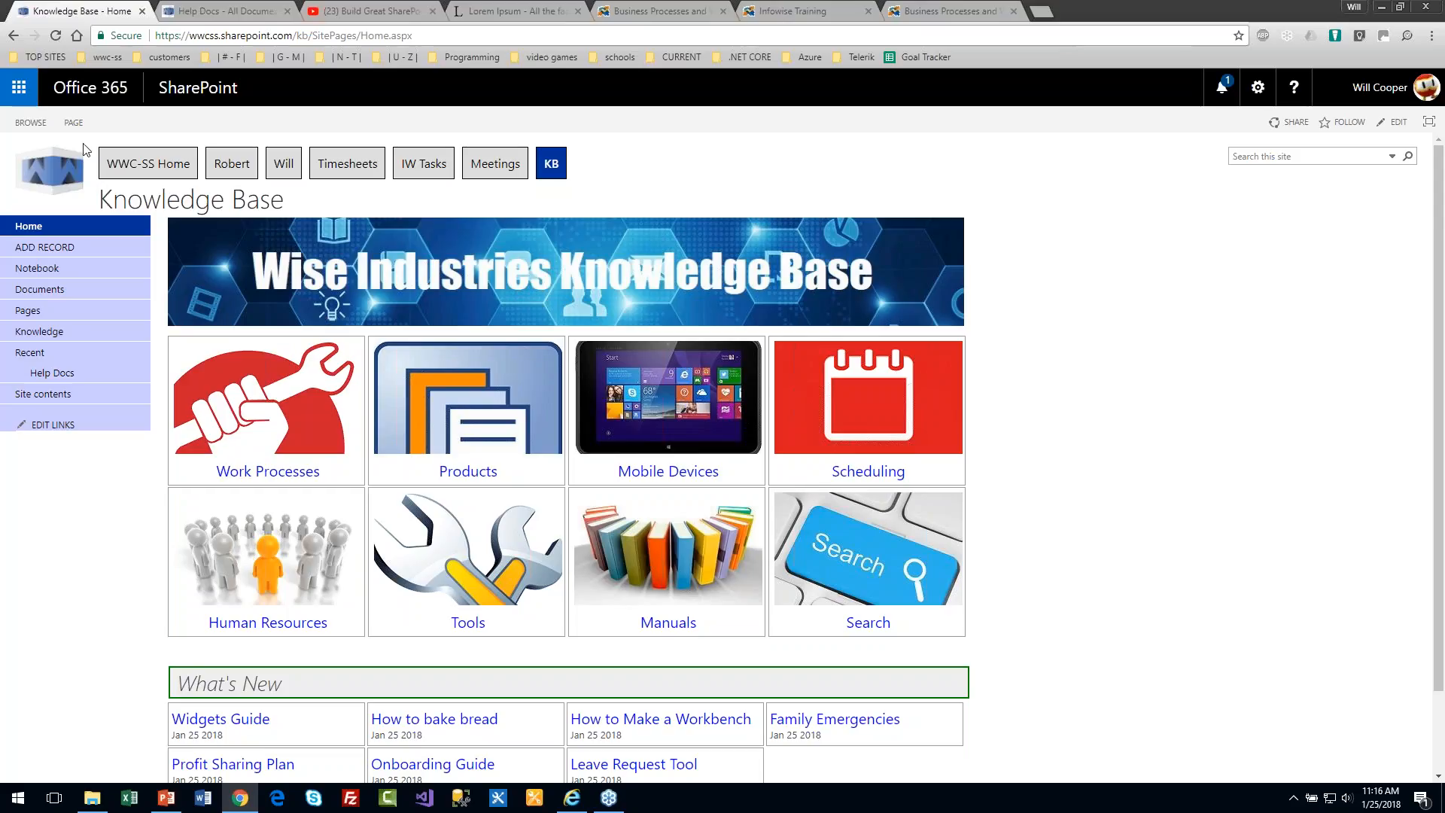
click(72, 122)
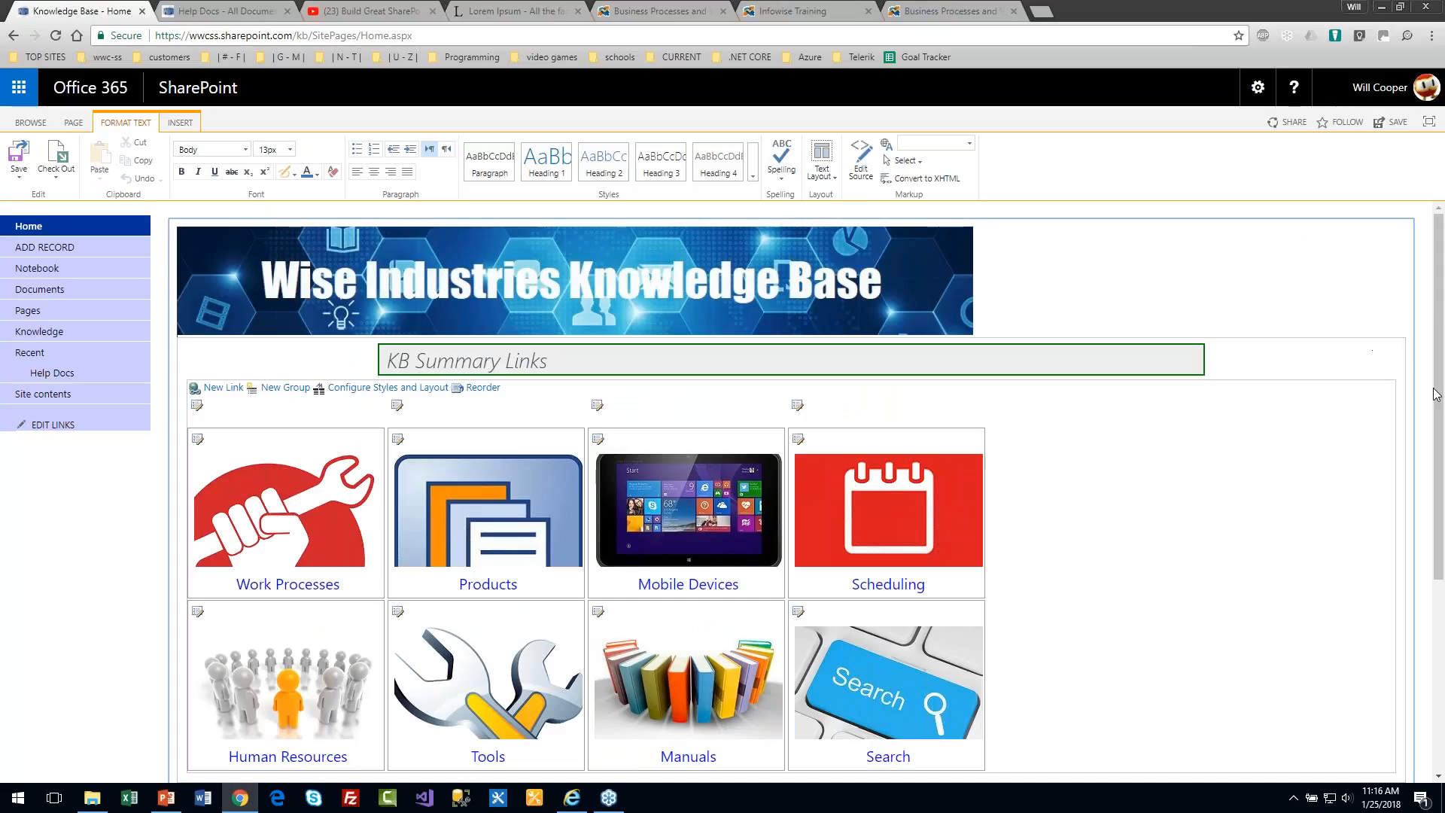
drag(1440, 400, 1440, 448)
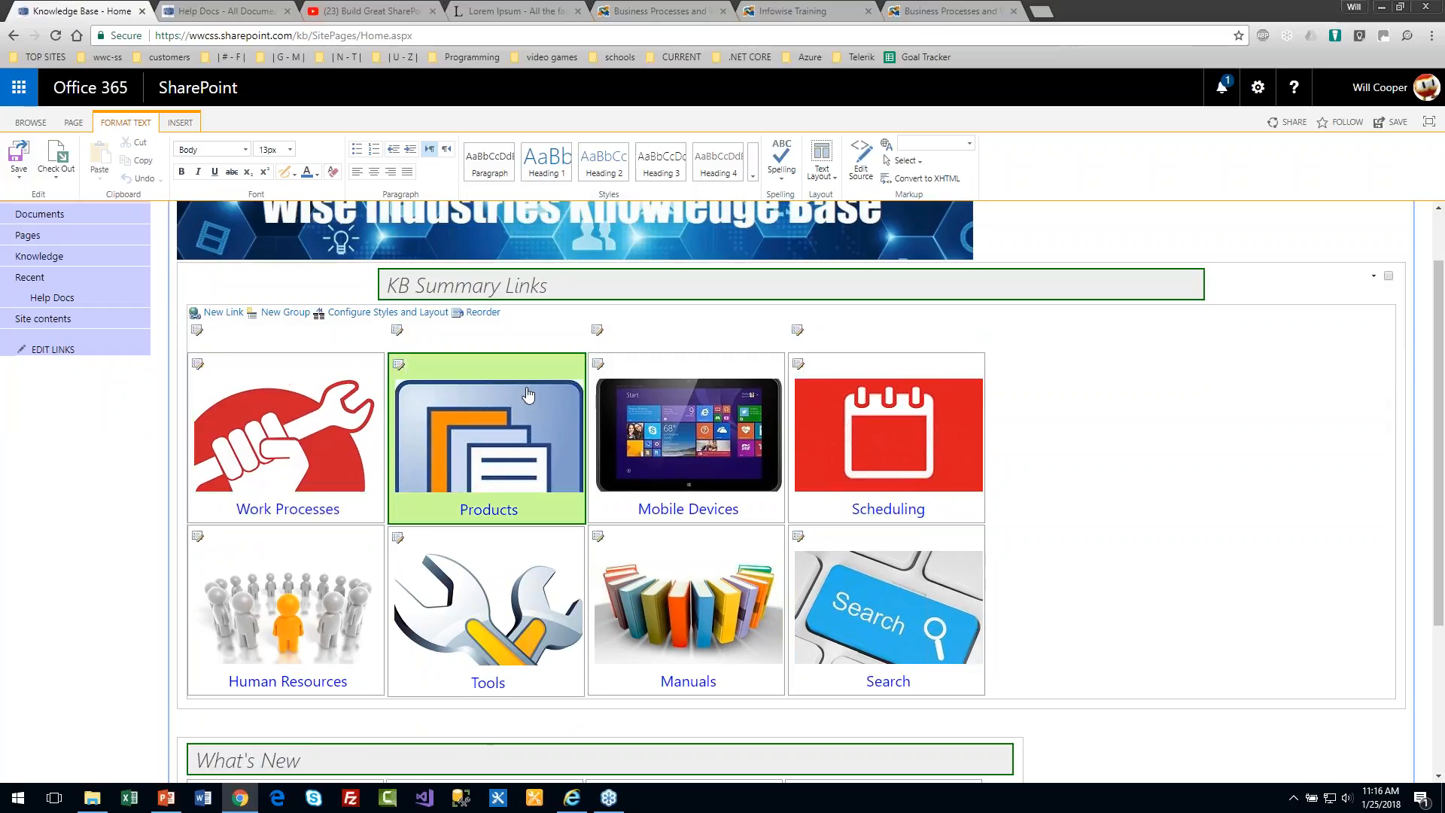
click(200, 368)
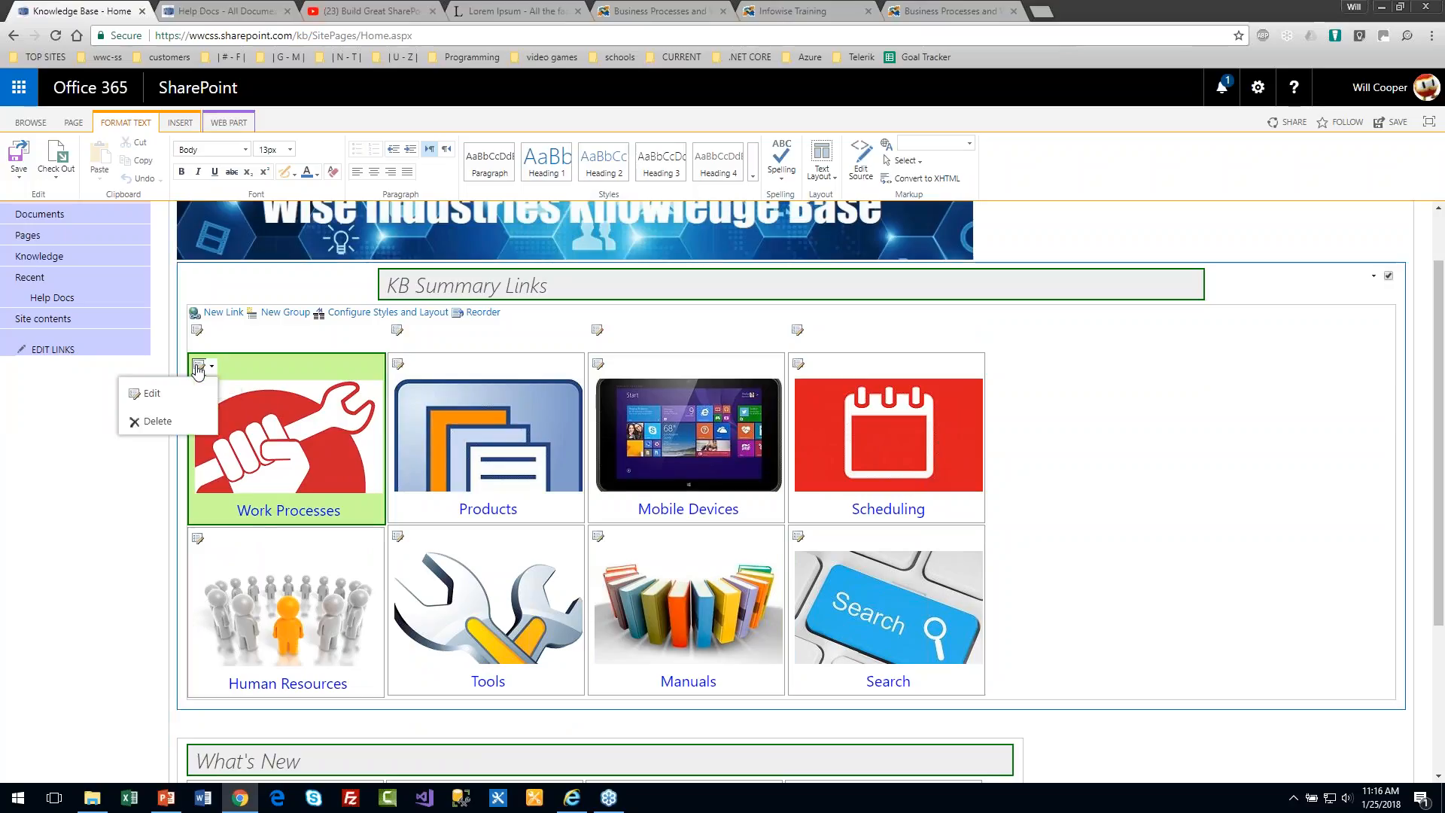
click(198, 399)
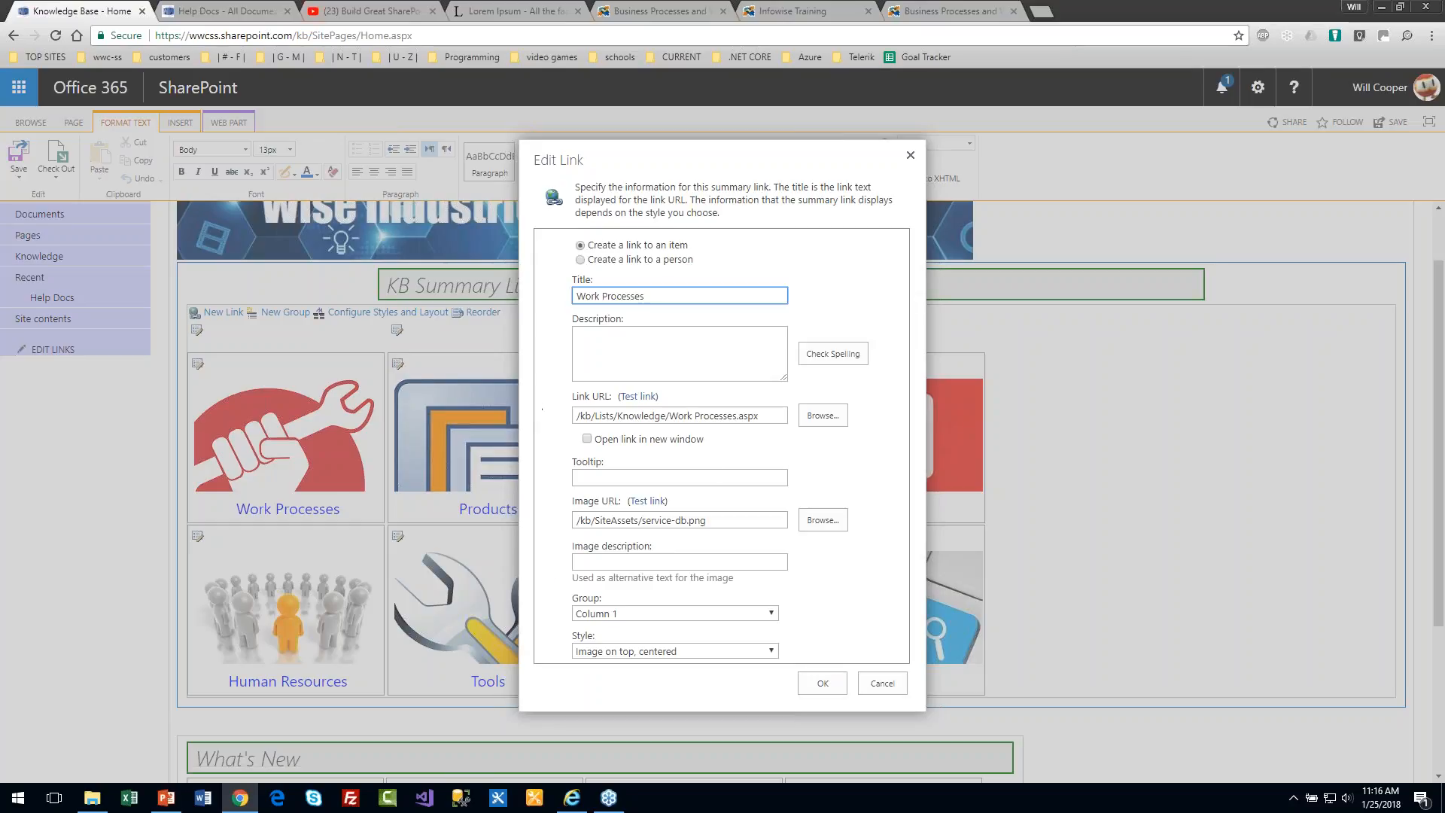
triple_click(719, 518)
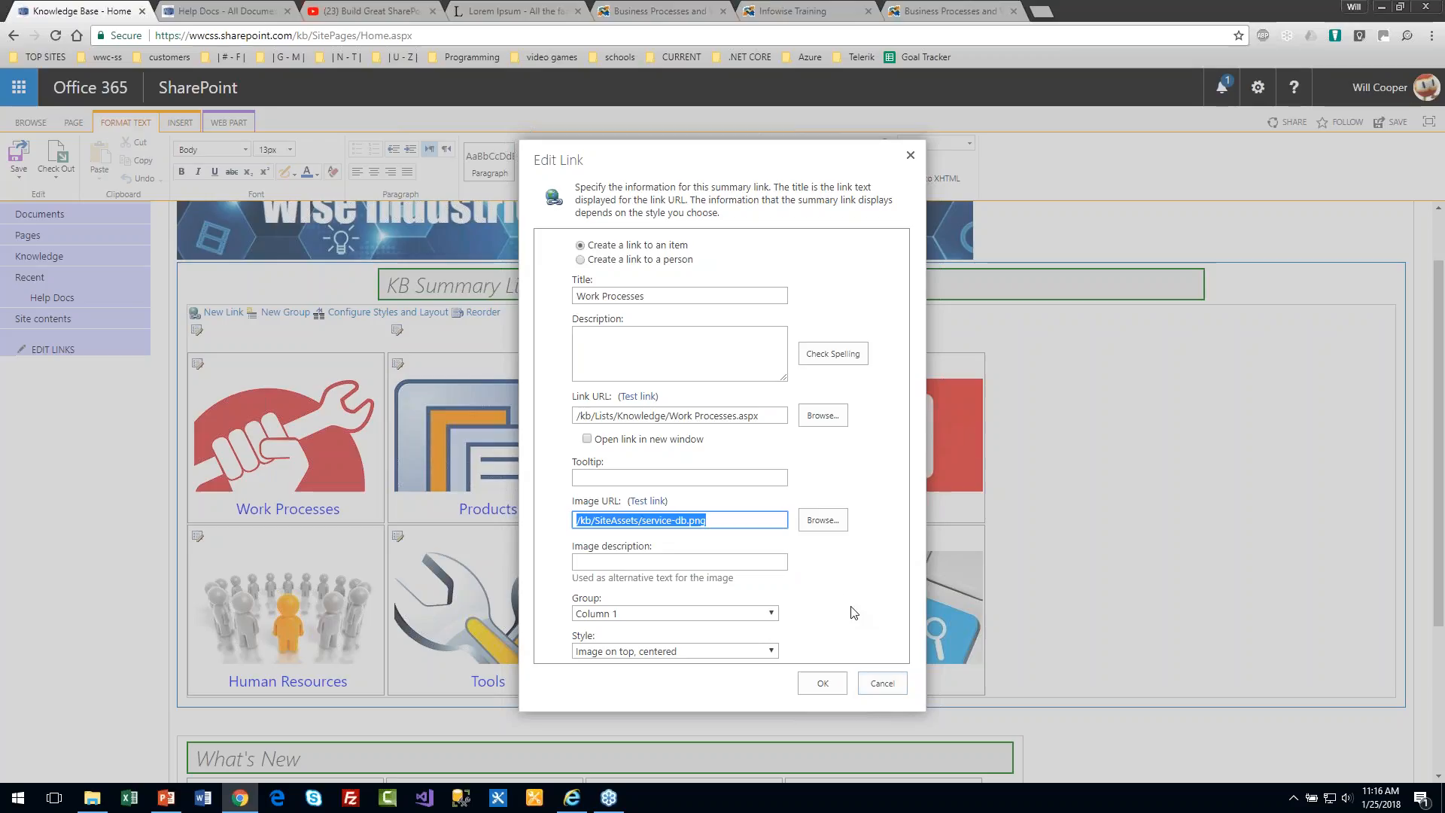
drag(770, 415, 539, 403)
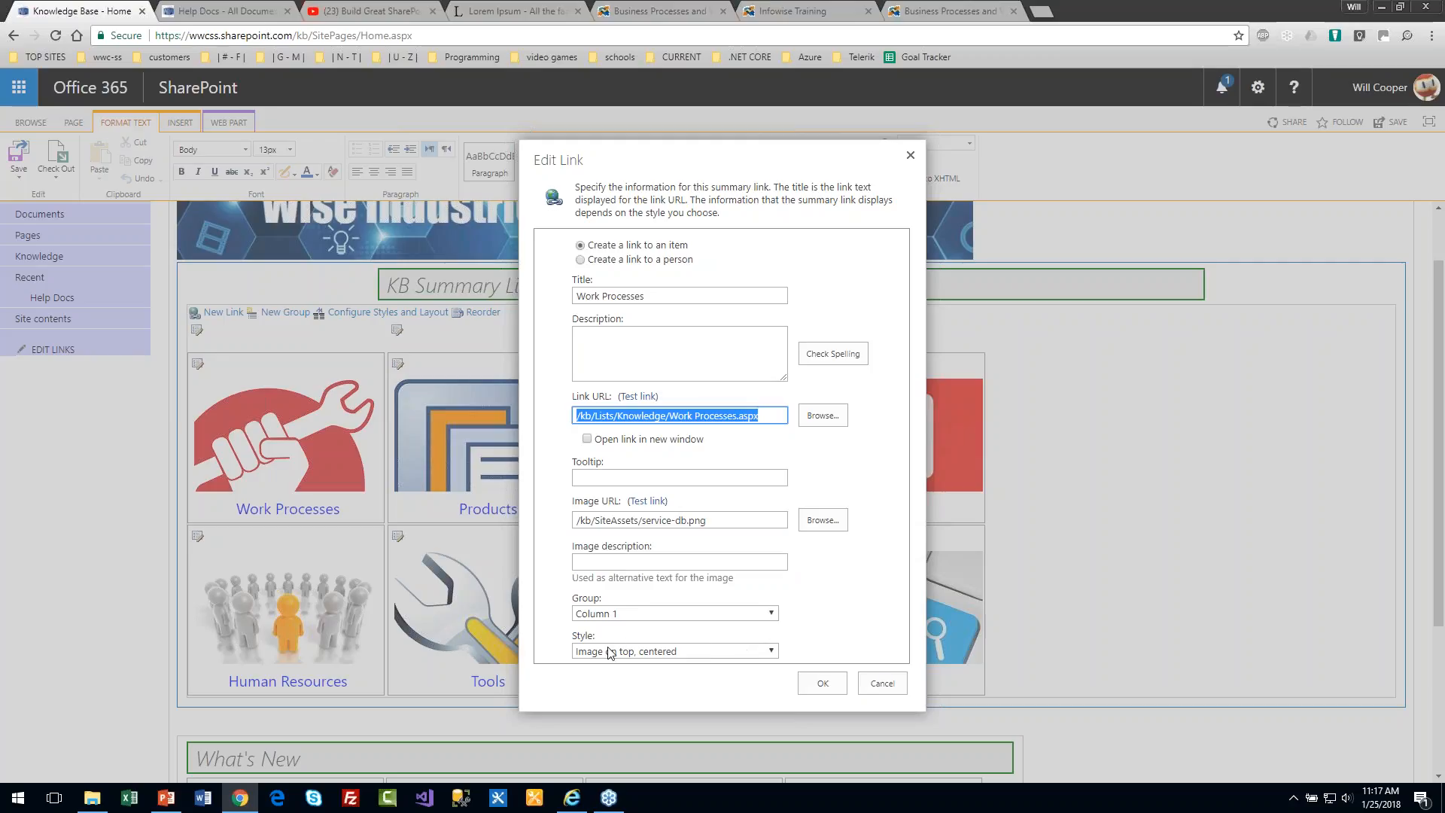
click(900, 687)
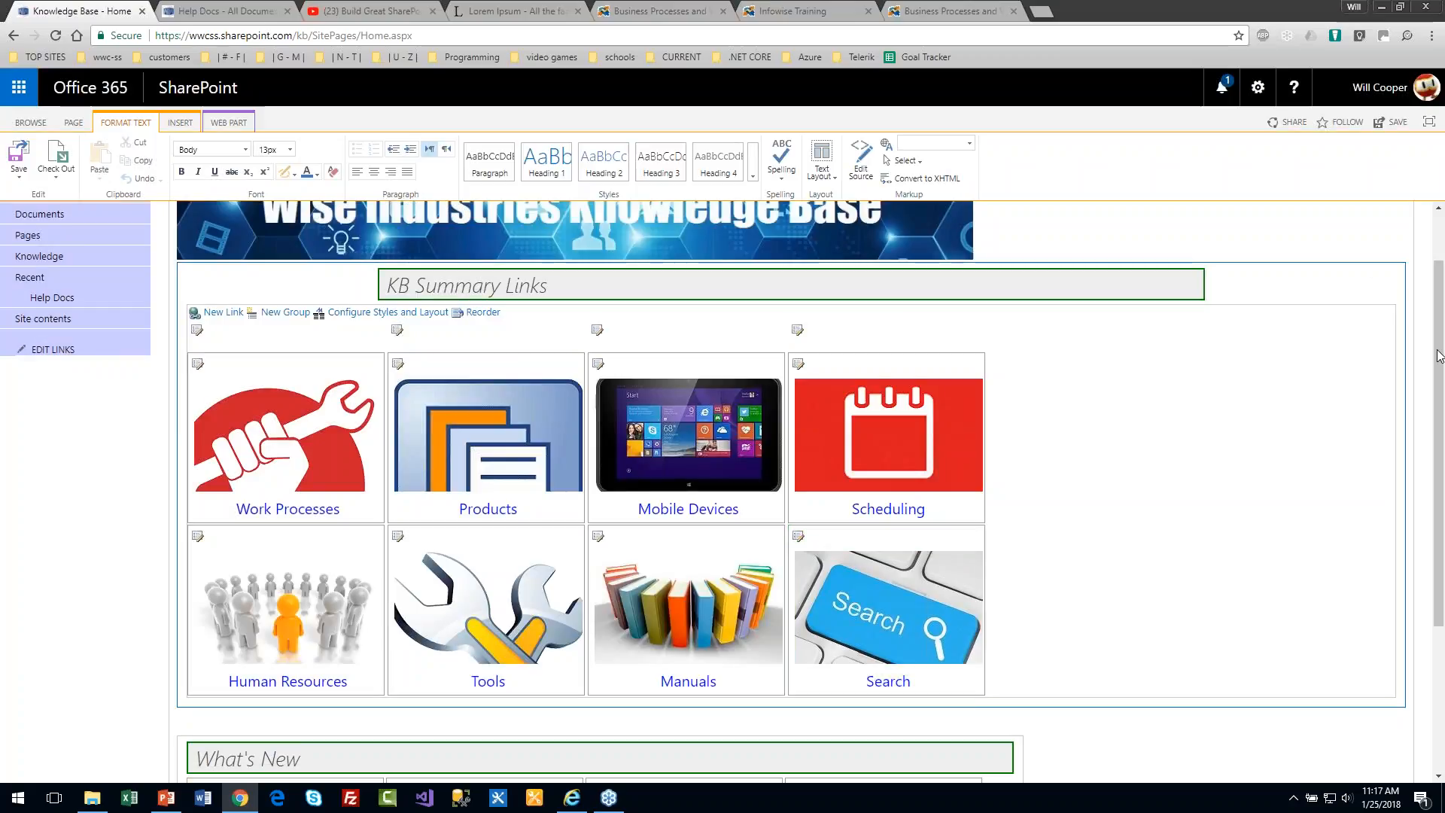
- Open the What's New web part's properties and examine the additional filters in its query
drag(1437, 356, 1424, 512)
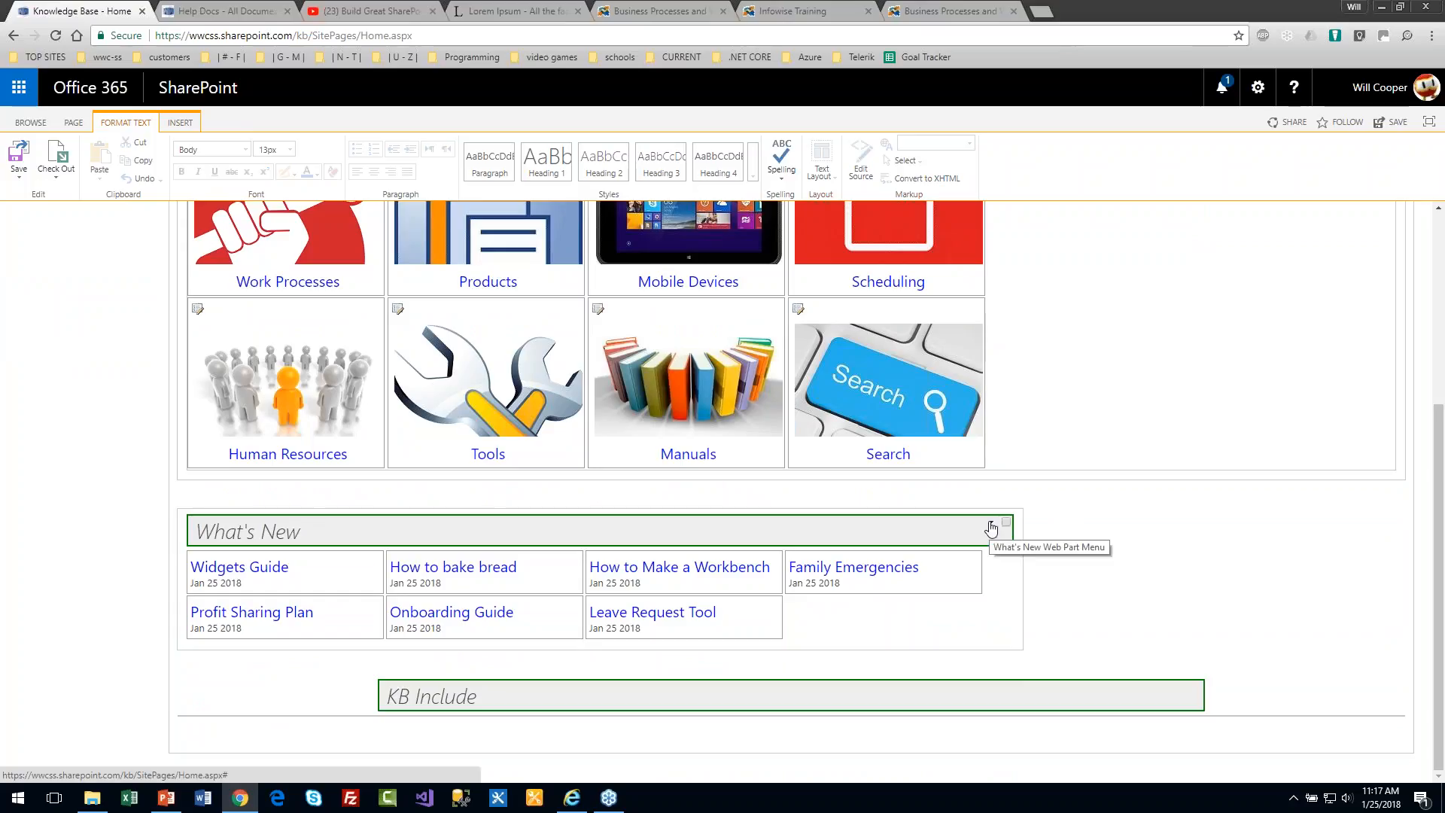
click(992, 529)
click(967, 597)
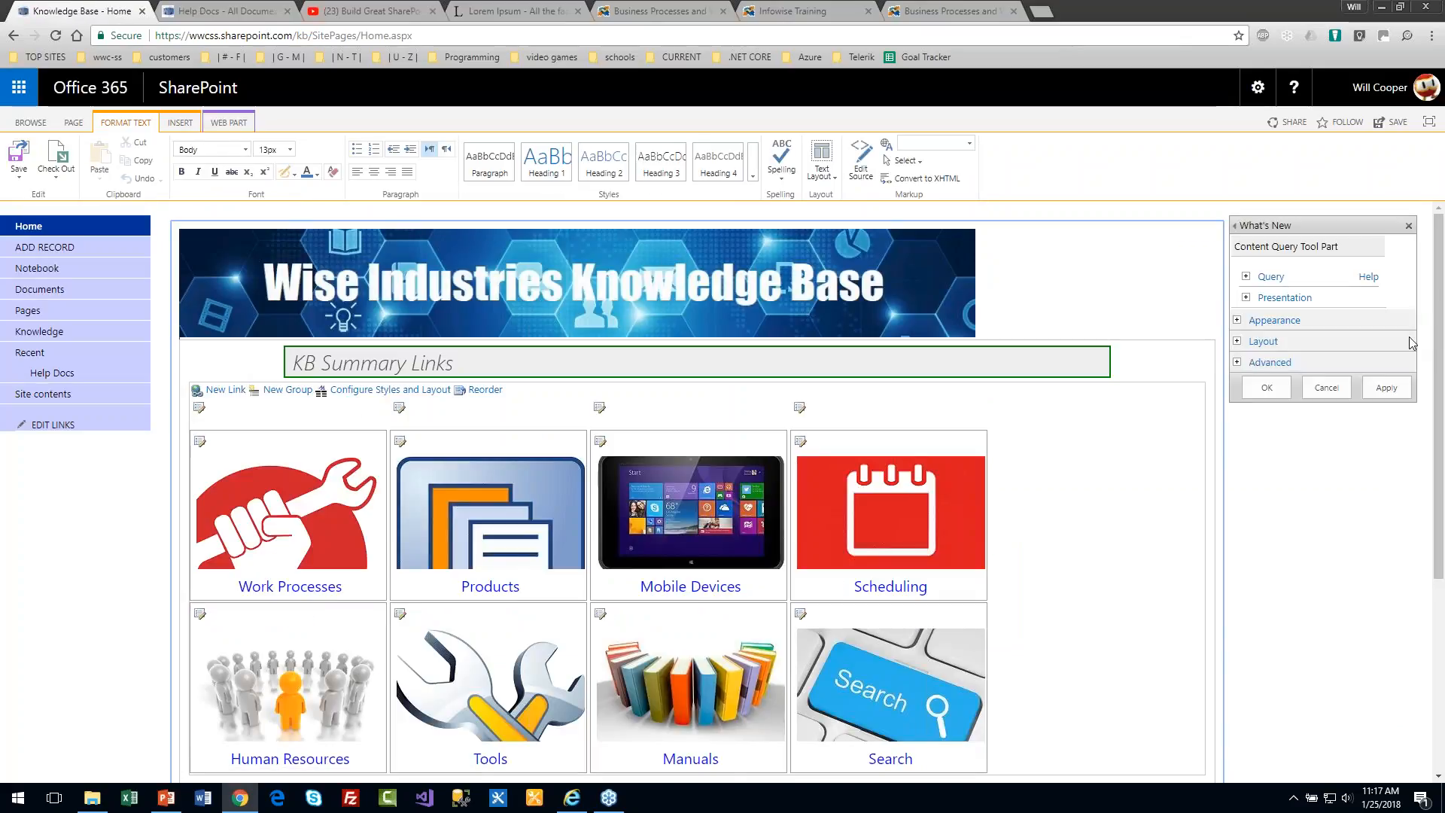
click(1247, 281)
drag(1439, 334, 1441, 554)
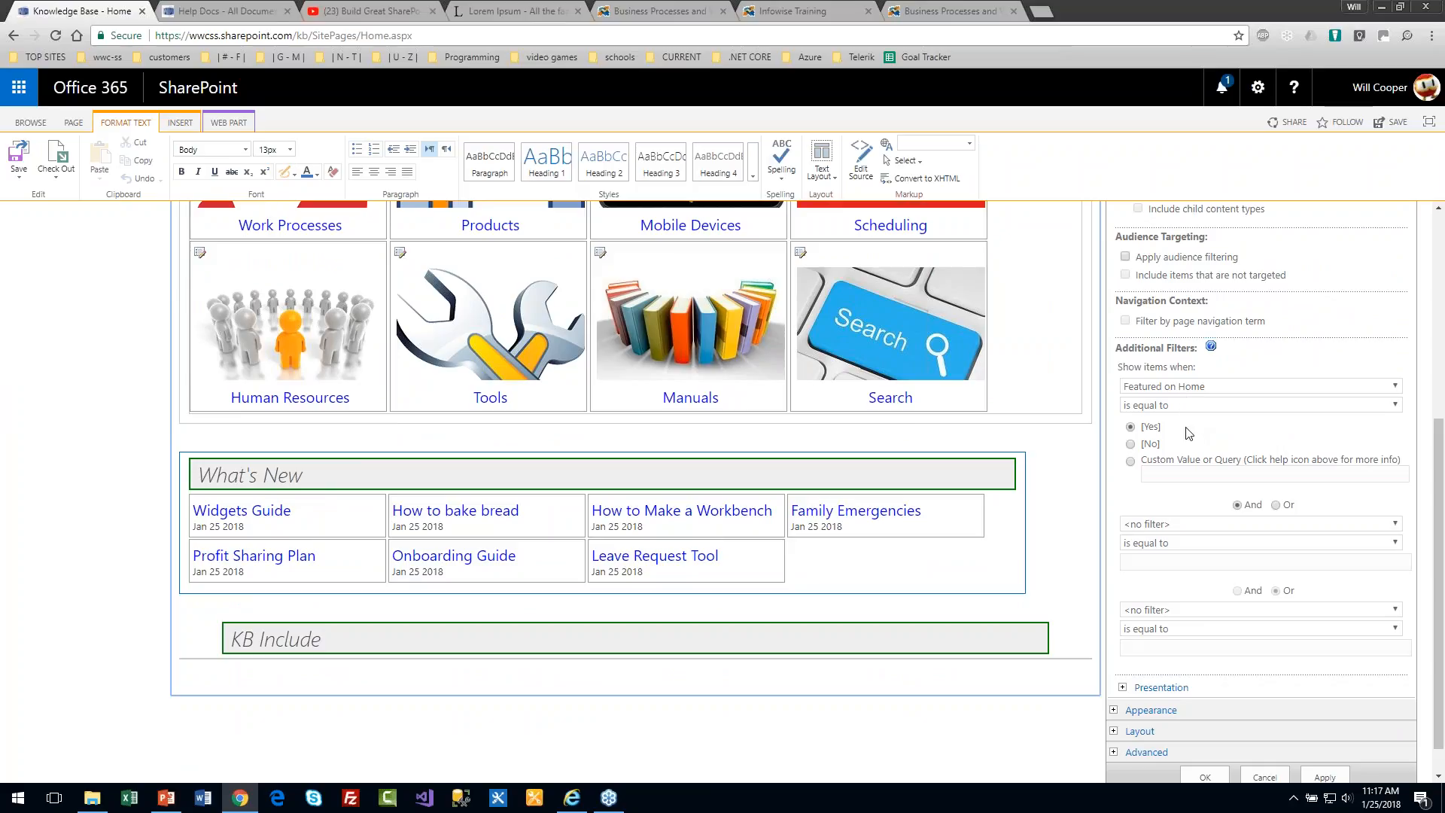
- Review the What's New web part's query settings, cancel its properties, and save the home page
drag(1439, 524, 1439, 323)
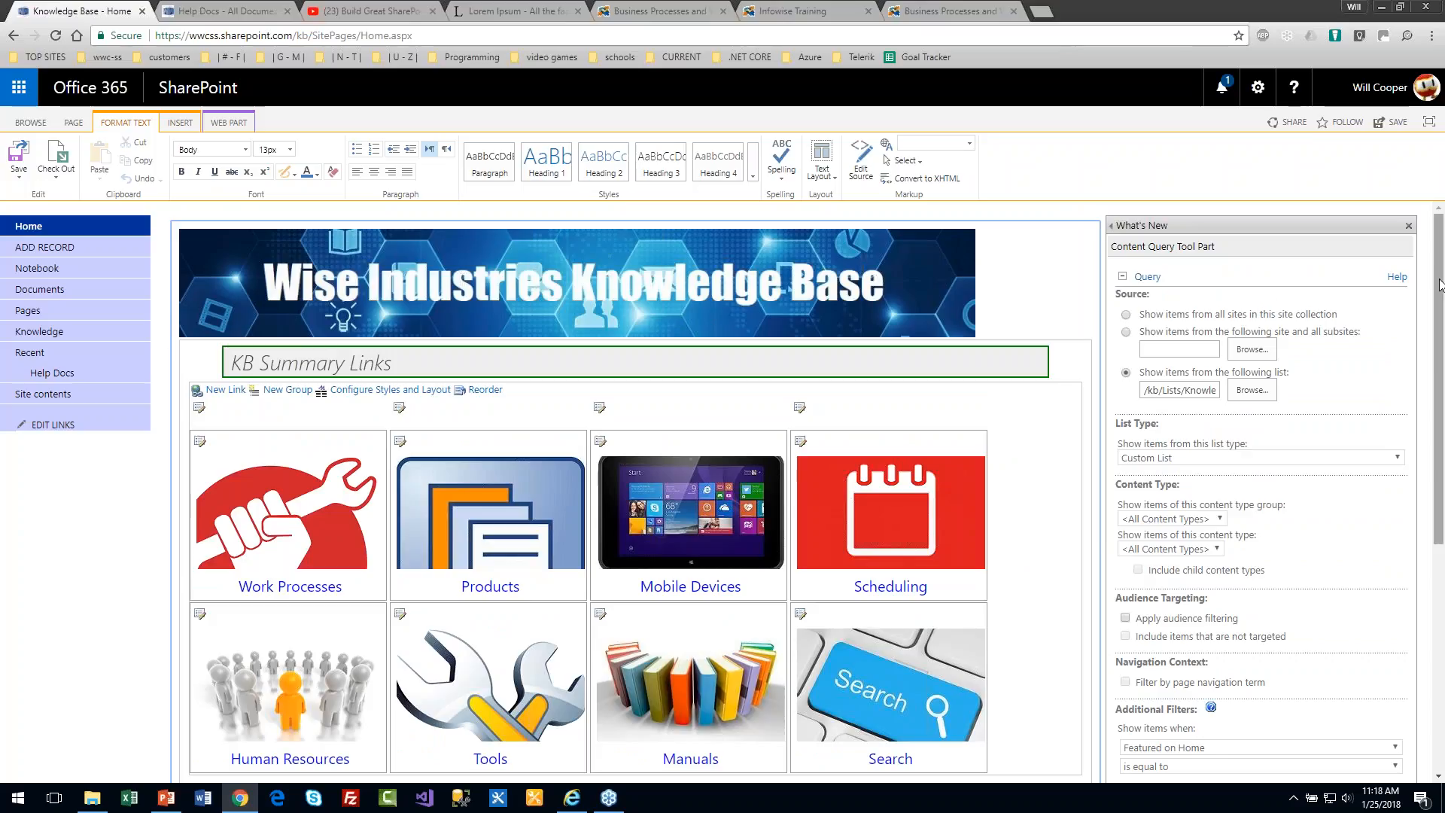
scroll(1440, 285, down, 5)
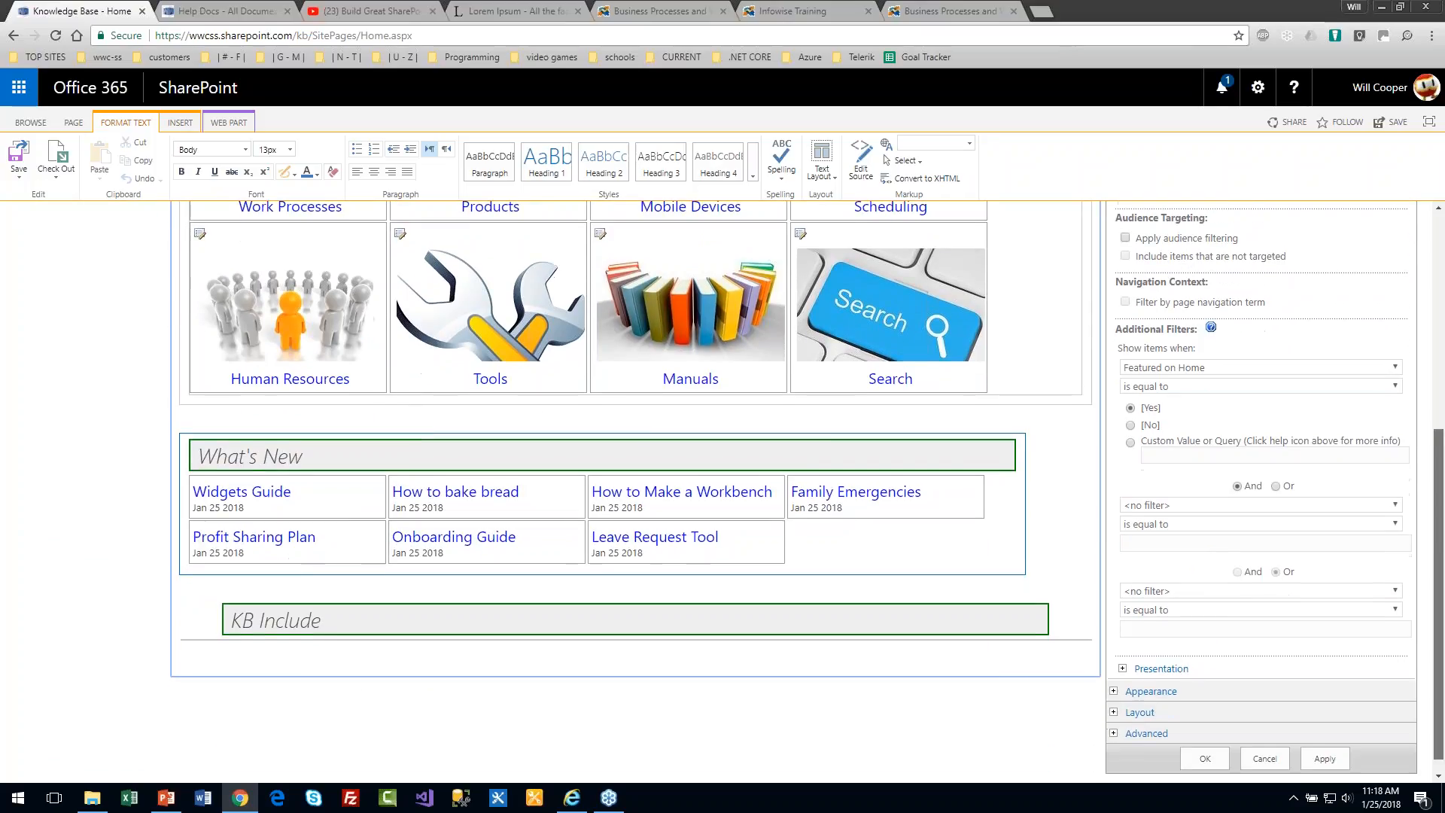
drag(1439, 501, 1438, 511)
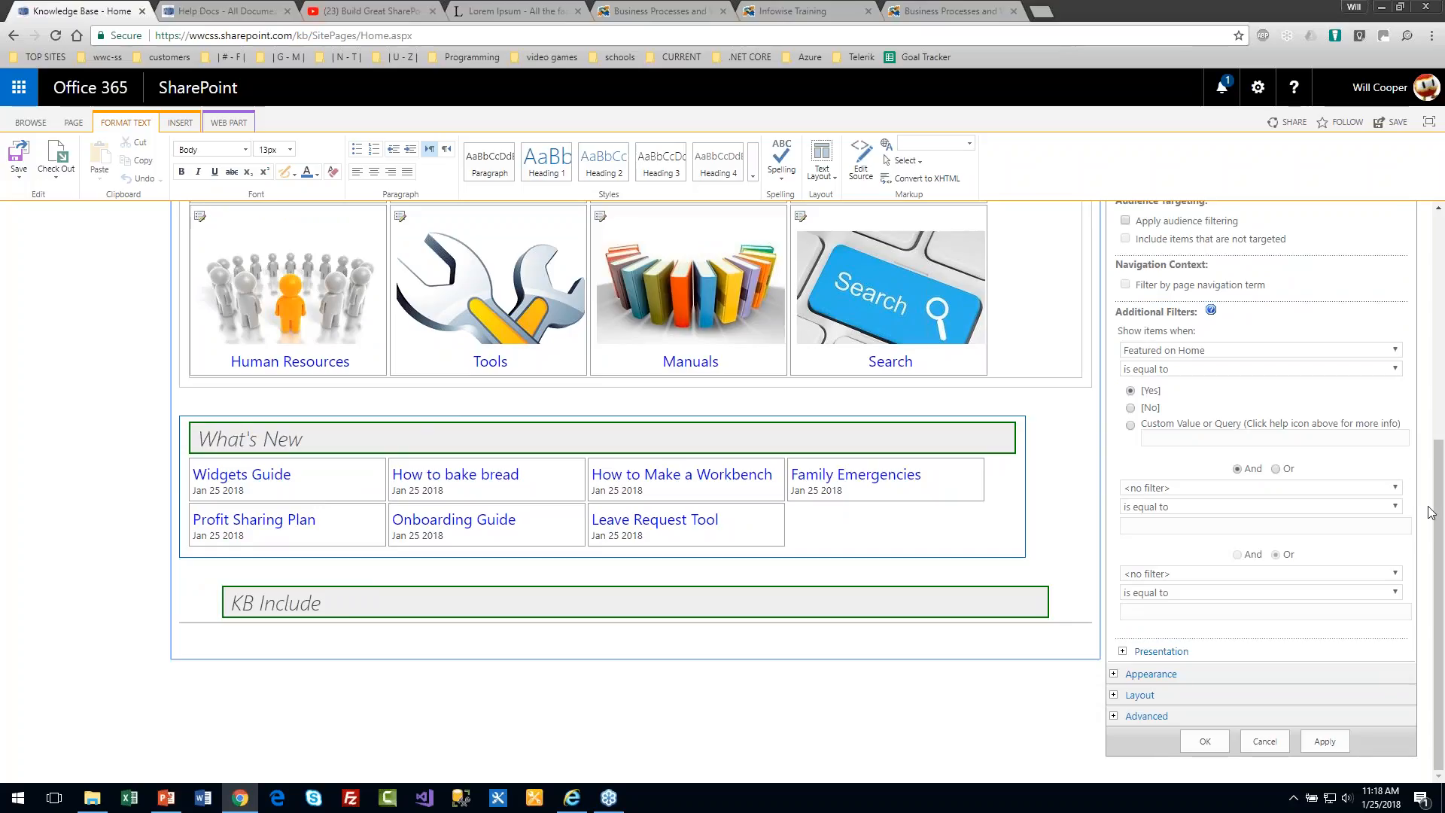
click(1282, 742)
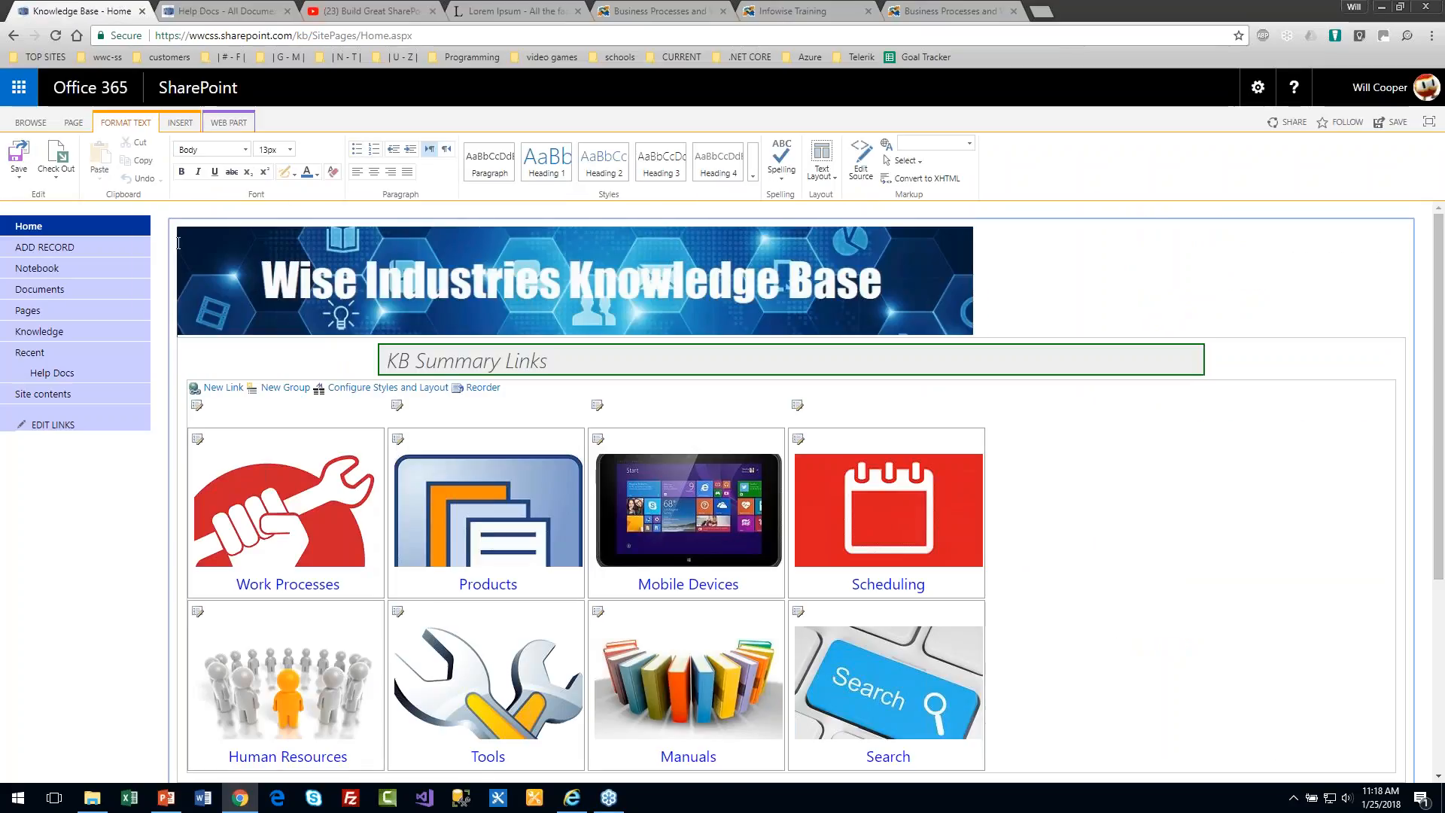
click(19, 181)
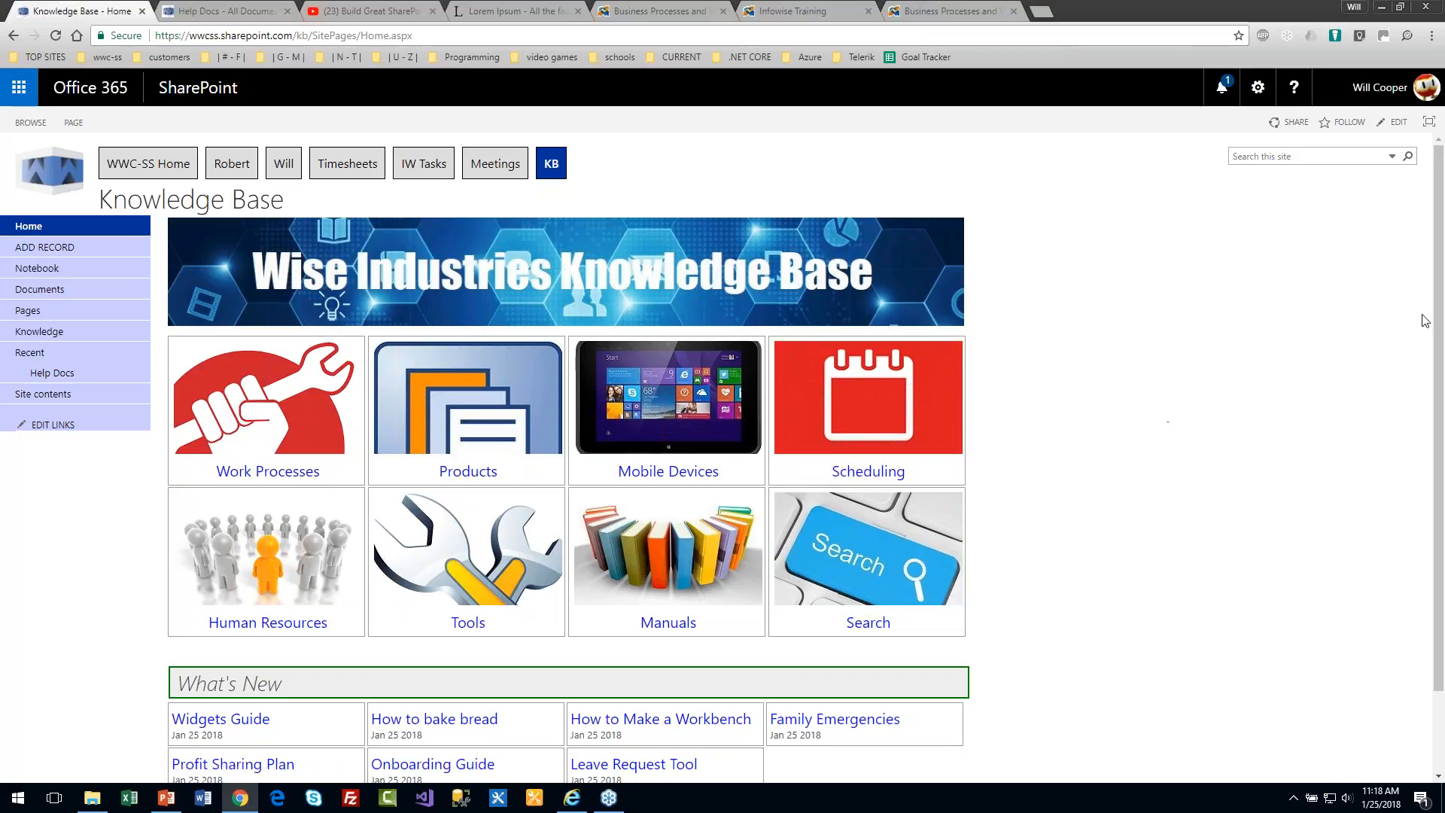
mouse_move(1439, 327)
mouse_down()
mouse_move(1440, 410)
mouse_move(1440, 308)
mouse_up()
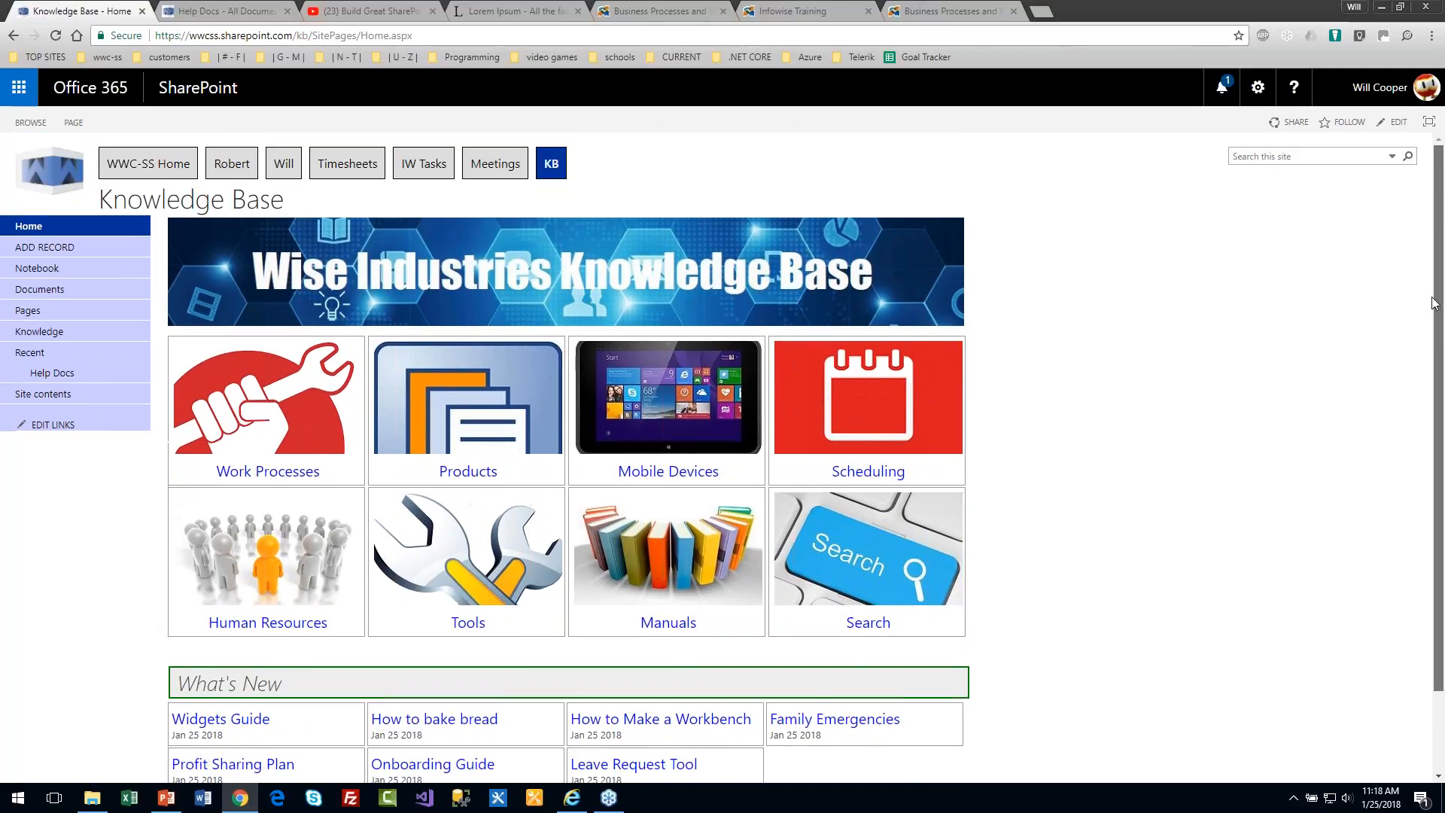
- Open the Knowledge list's settings and examine its columns and their types
click(46, 334)
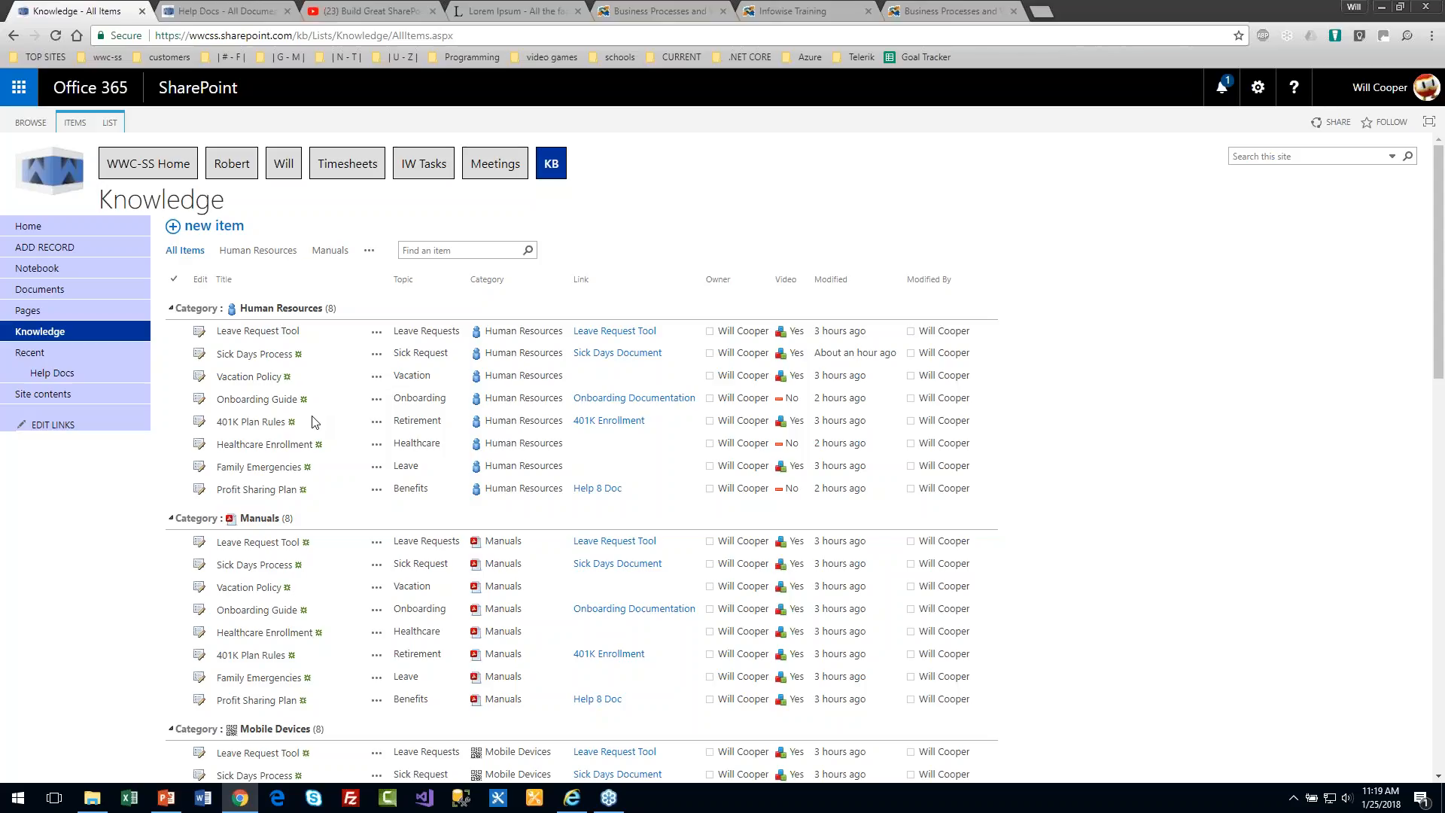
click(113, 122)
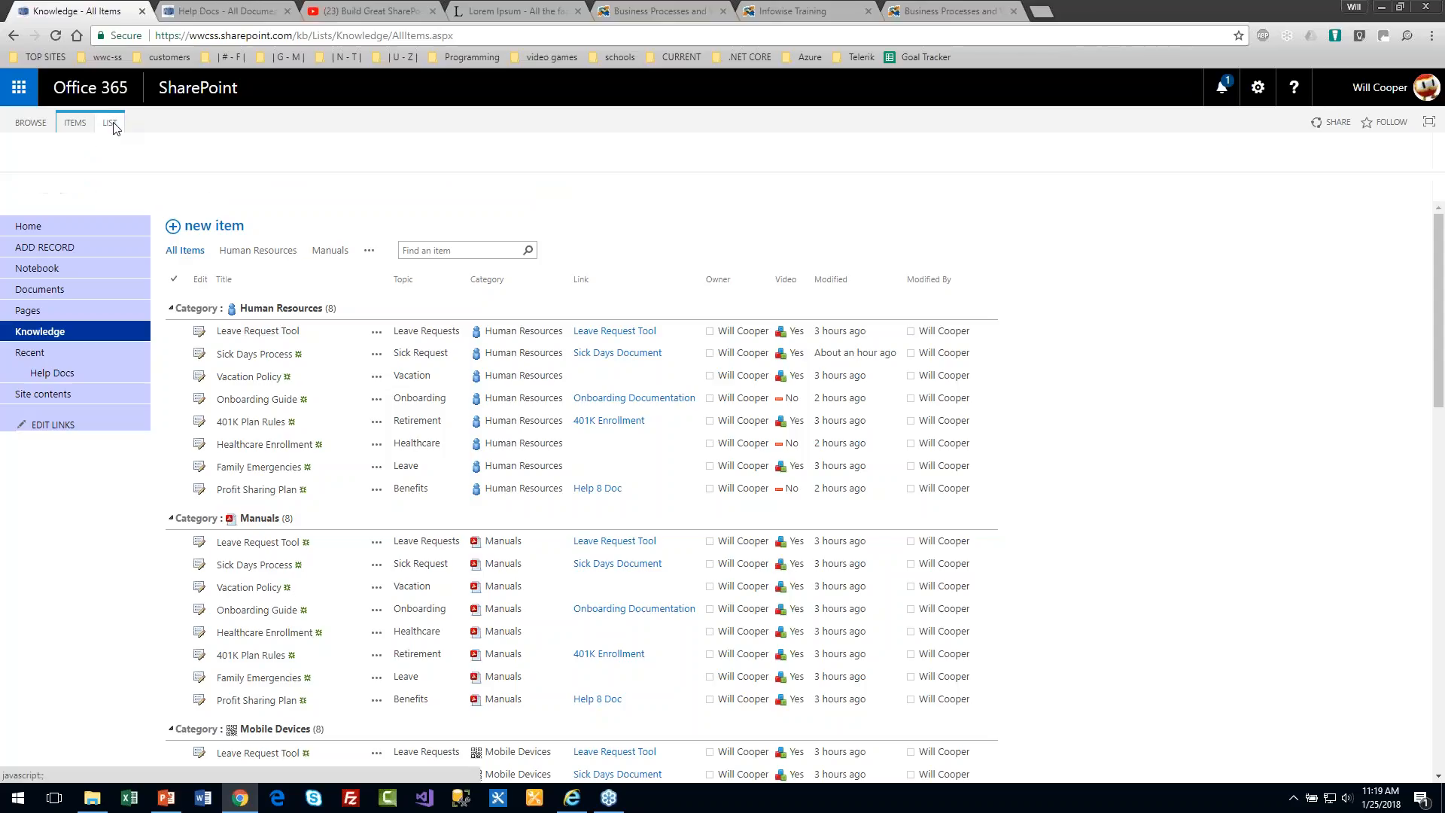
click(837, 169)
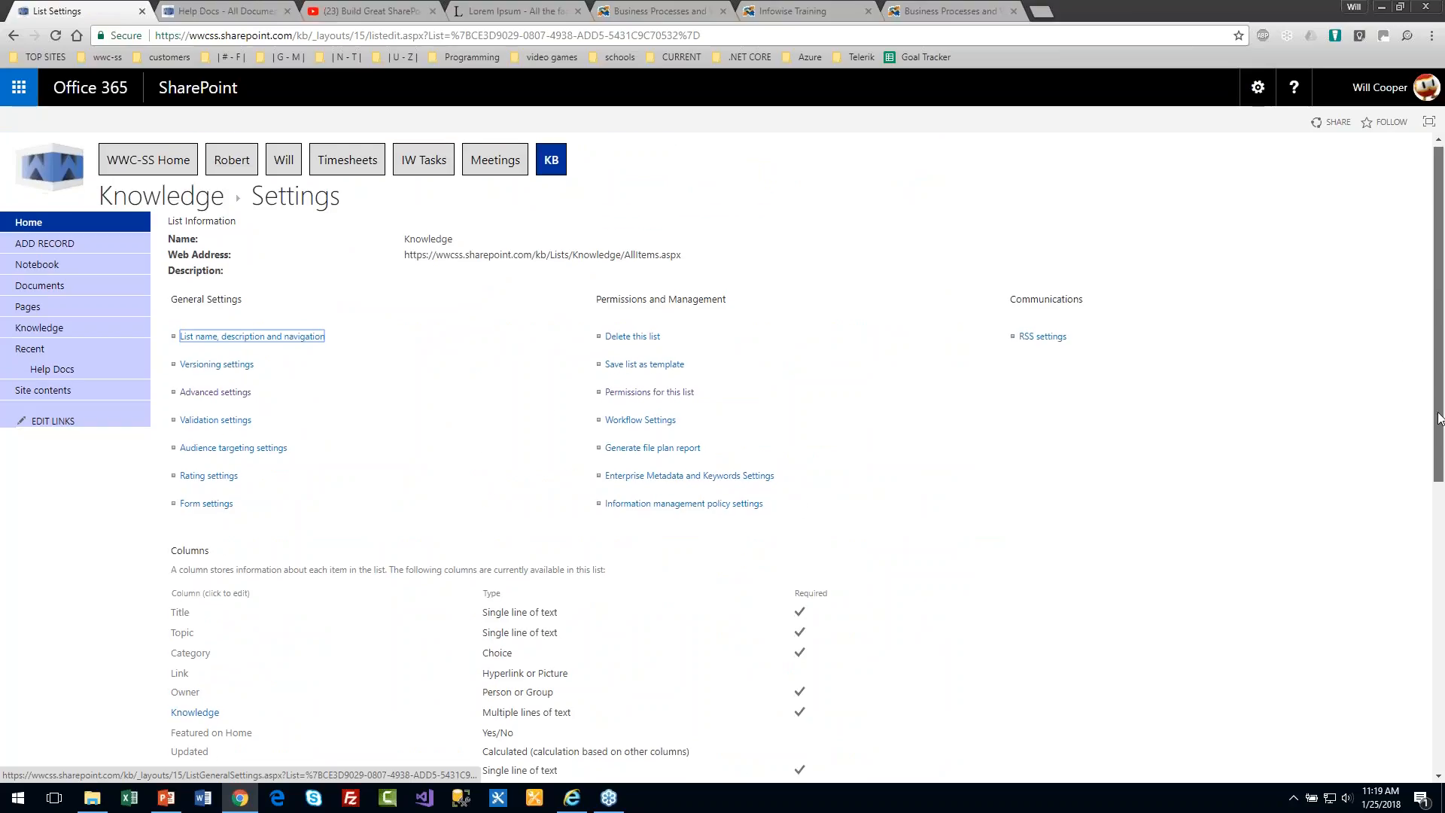
drag(1440, 369, 1419, 597)
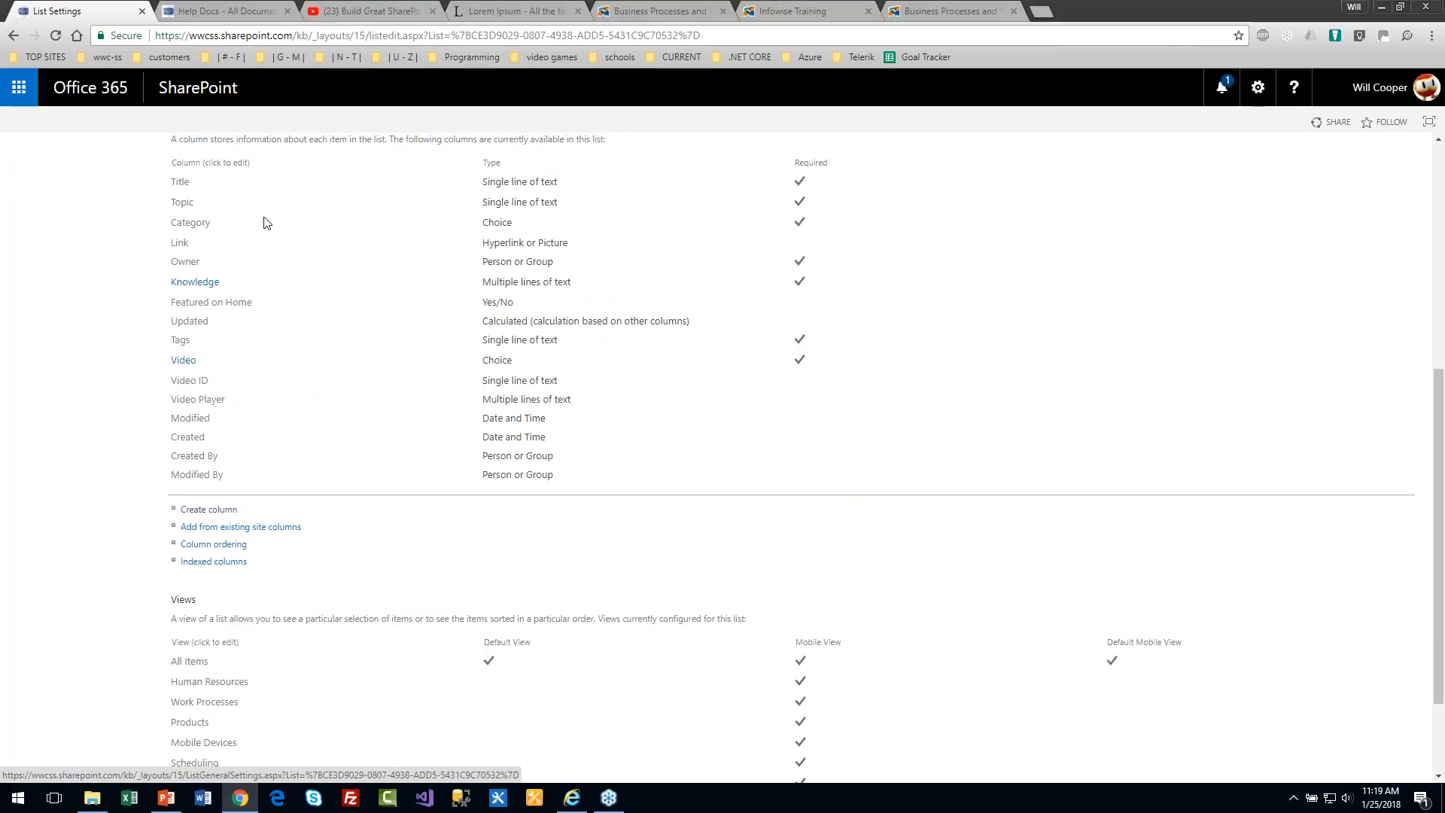
drag(161, 214, 263, 382)
click(116, 264)
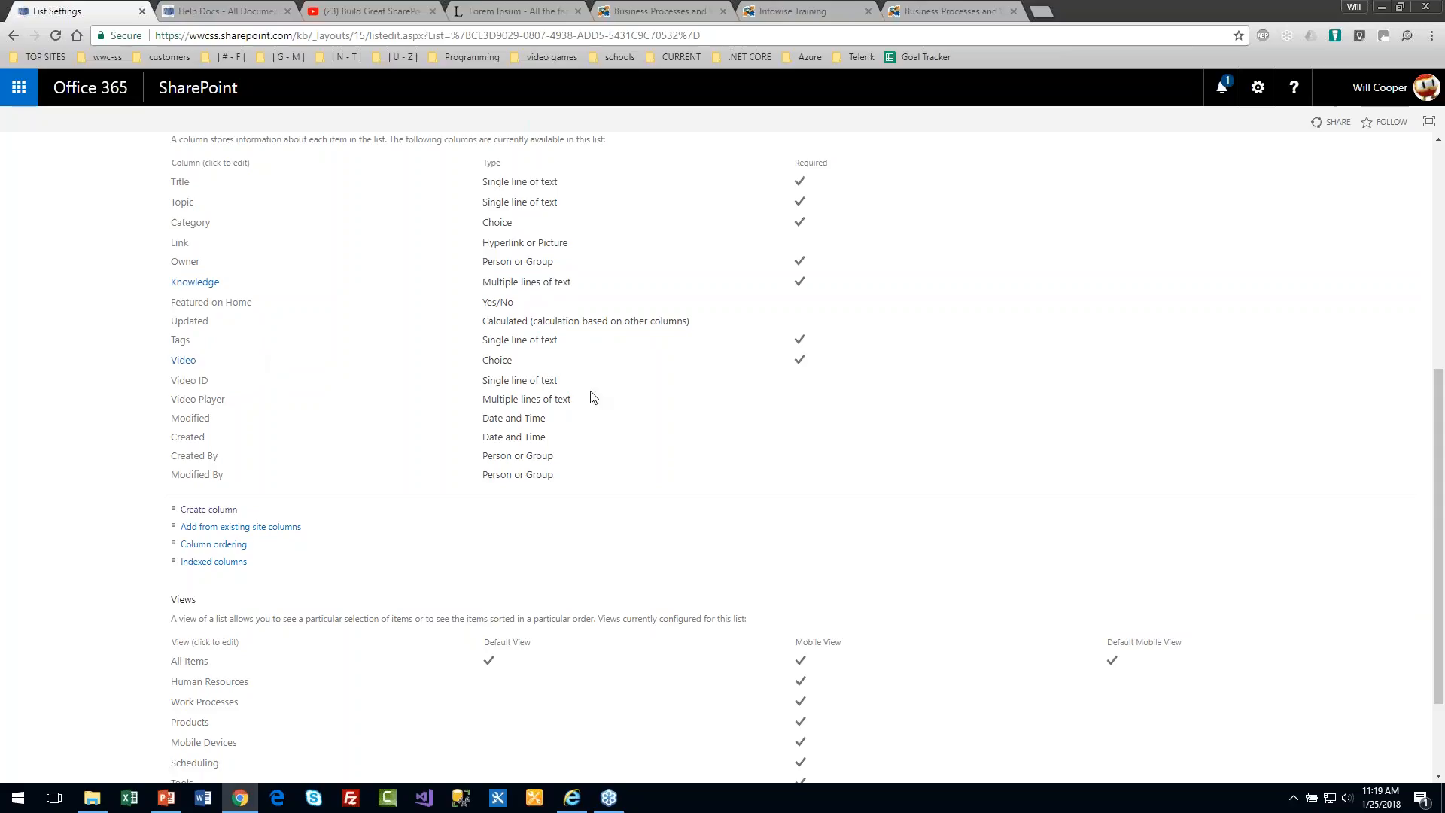
drag(1439, 490, 1440, 267)
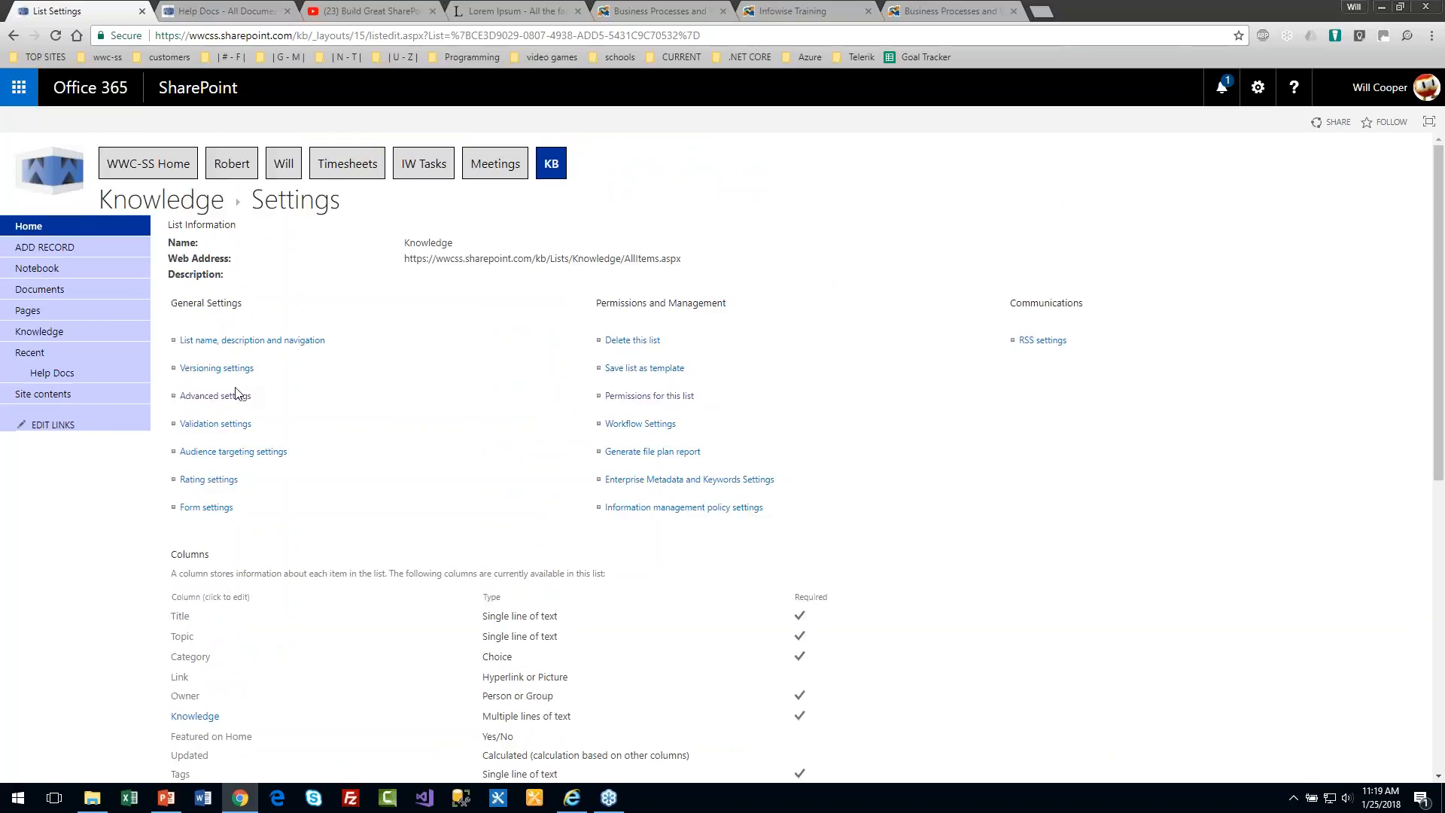
- Open the Ultimate Forms design options for the Knowledge list and go to its tabs and tab permissions
click(57, 335)
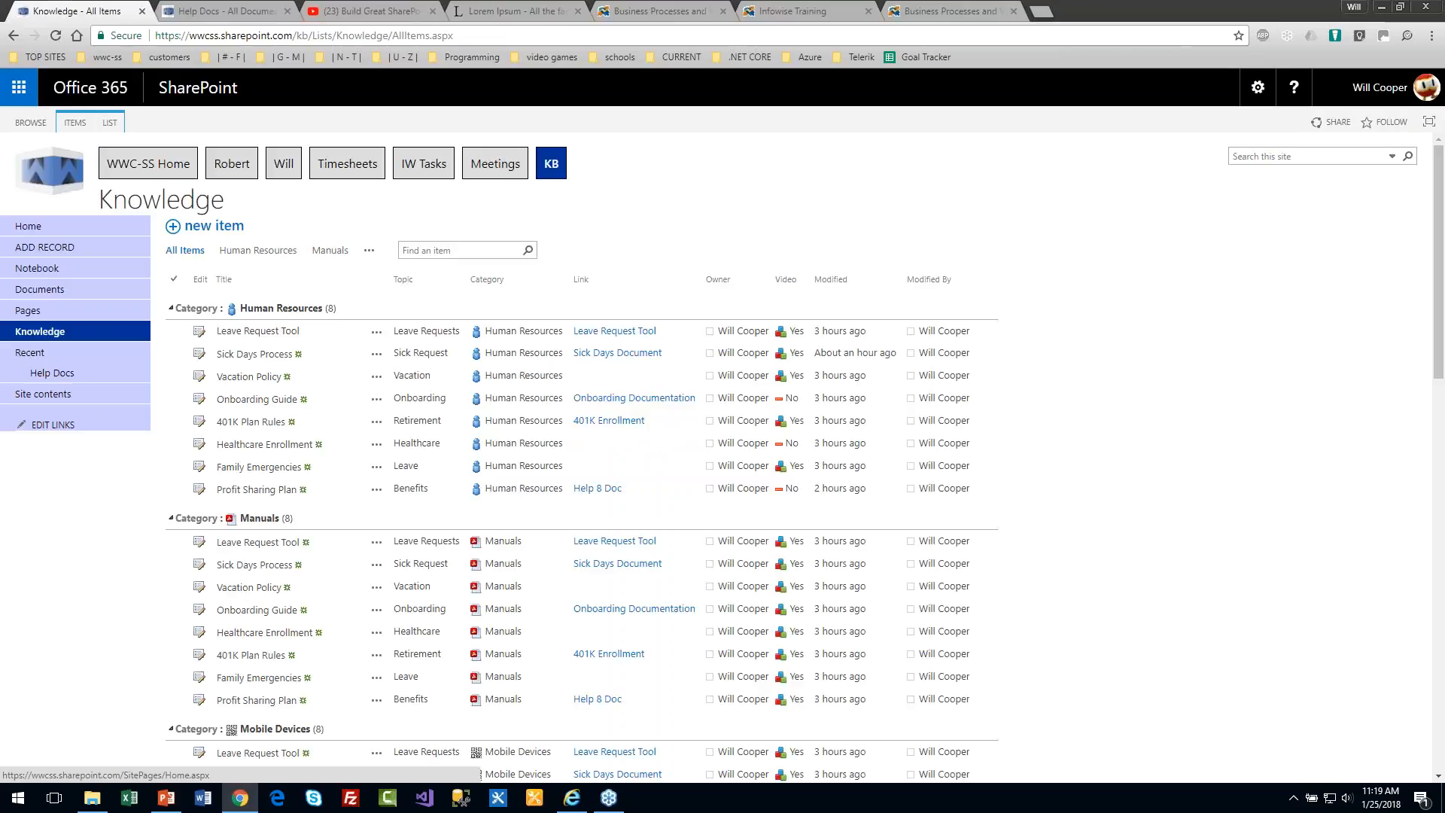
click(110, 123)
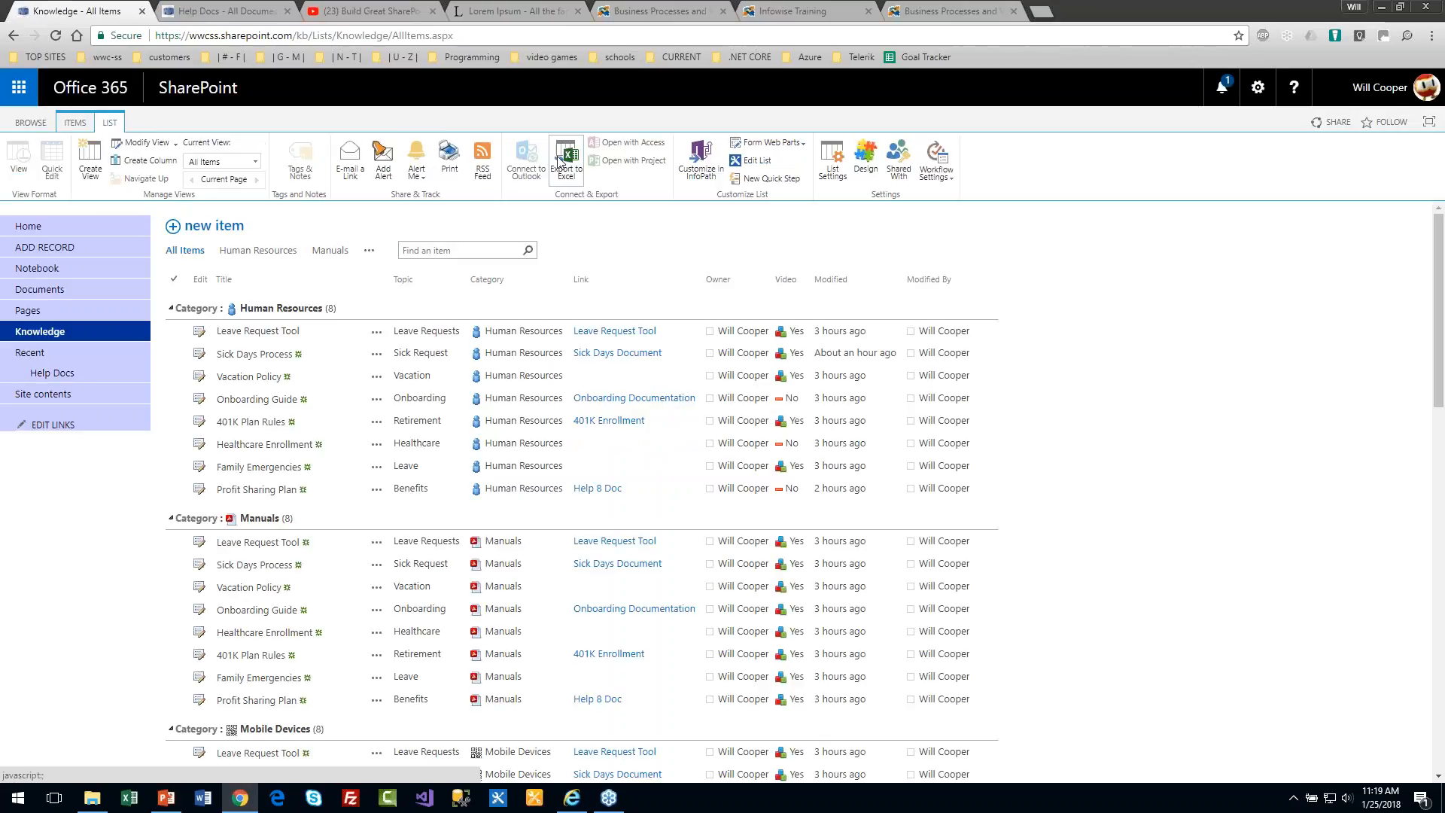
click(859, 164)
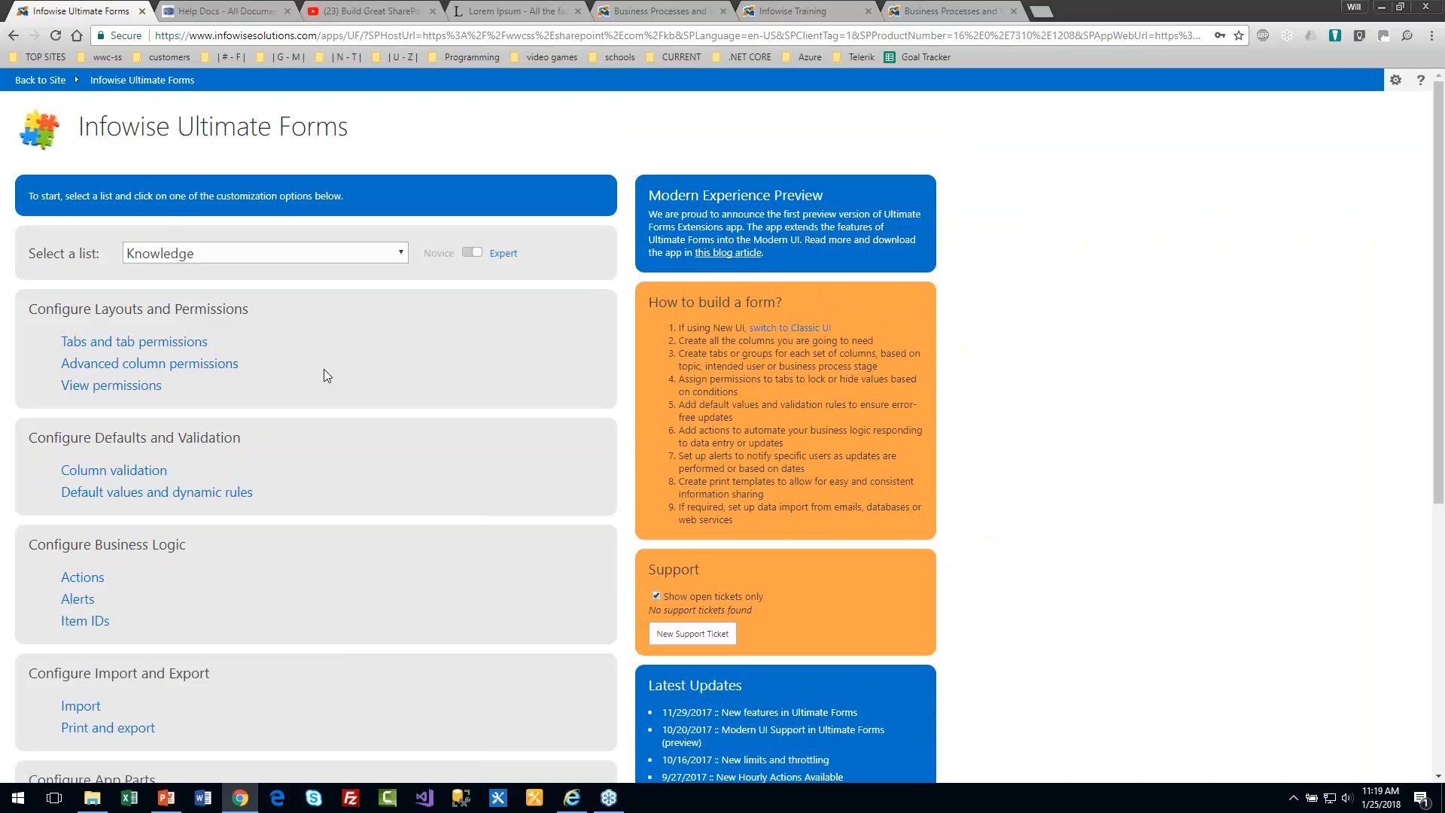
click(134, 341)
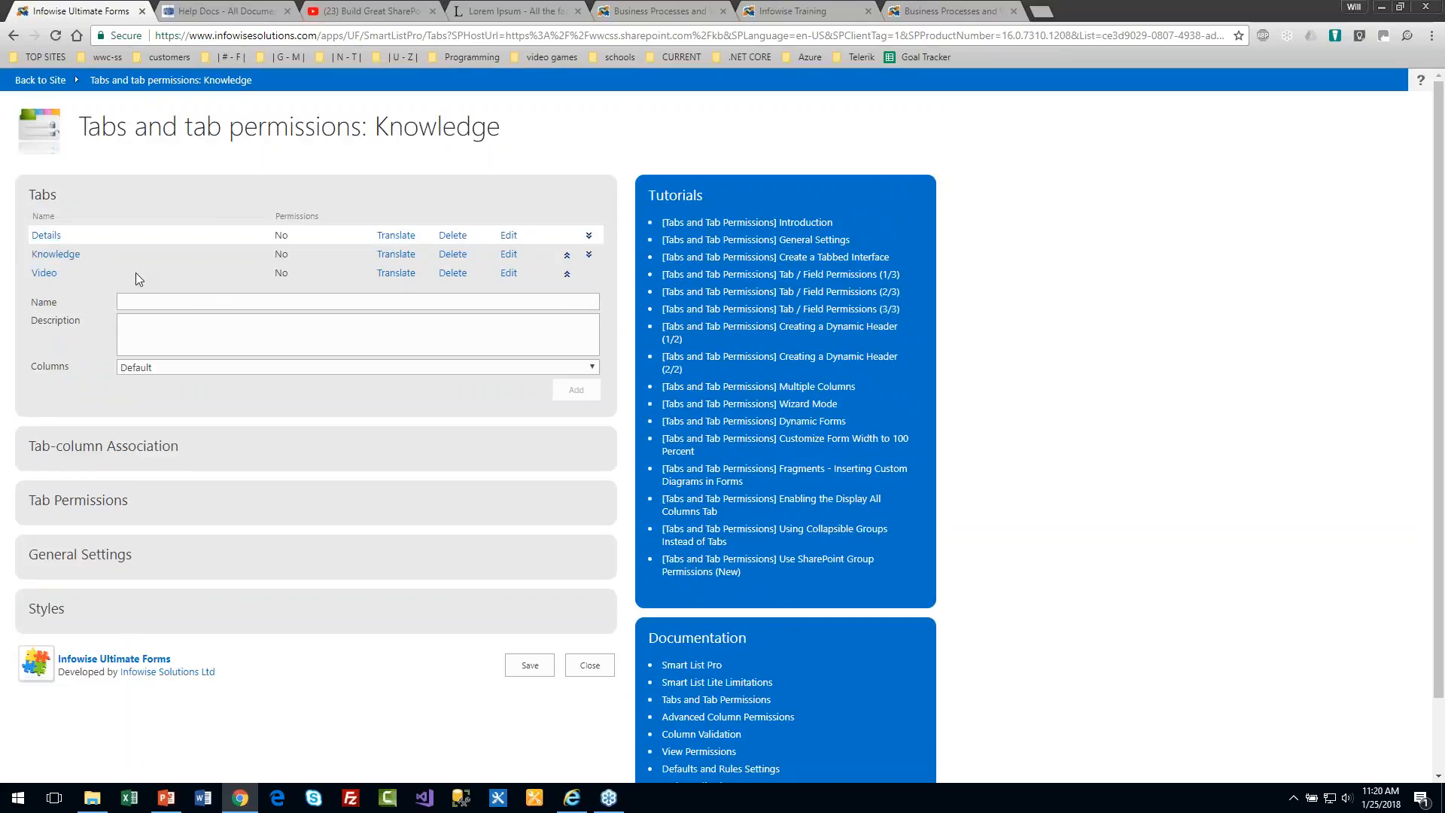
click(136, 300)
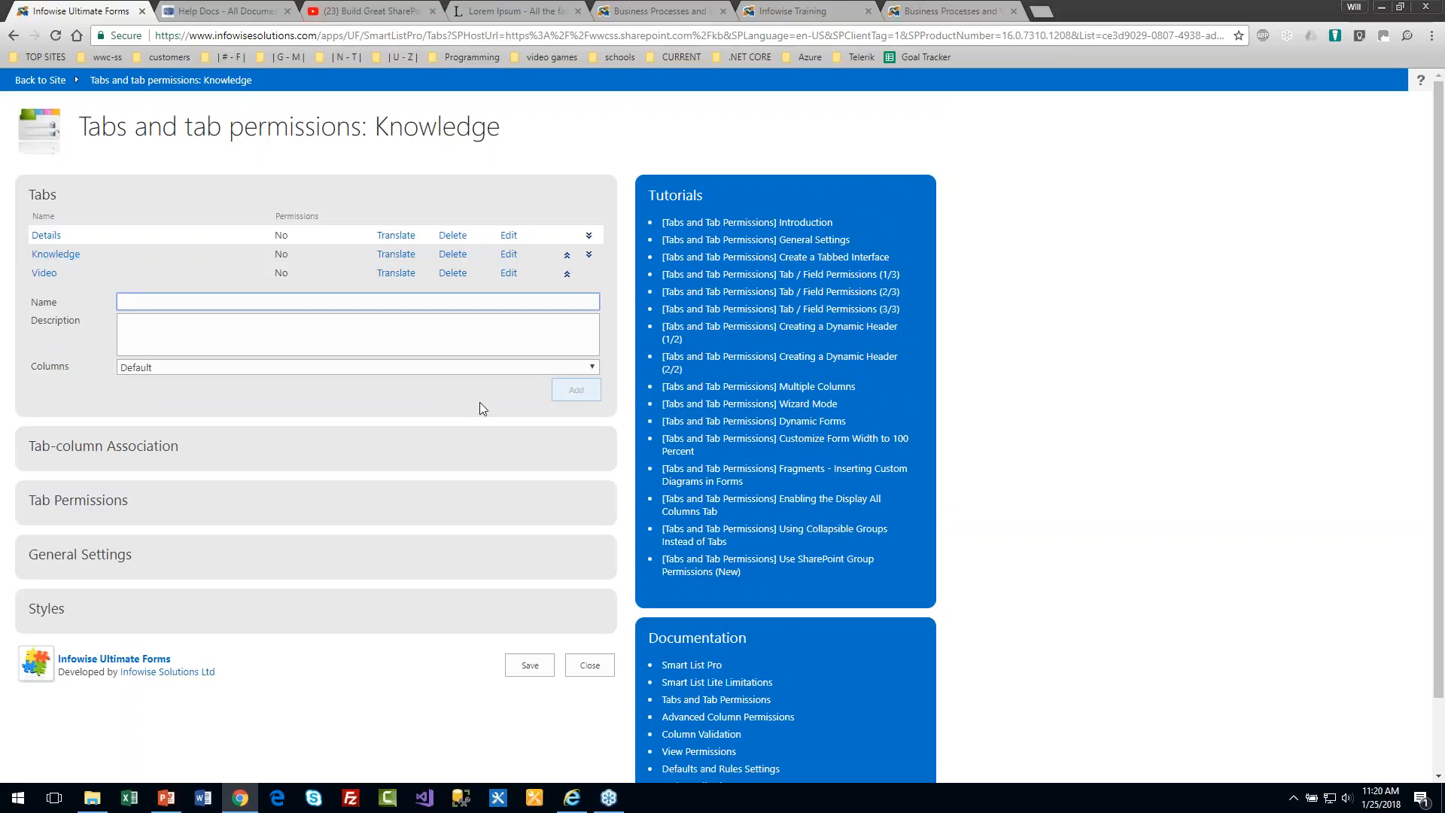
- Examine which columns are associated with the Details, Knowledge and Video tabs, and close the tab settings without saving
click(151, 449)
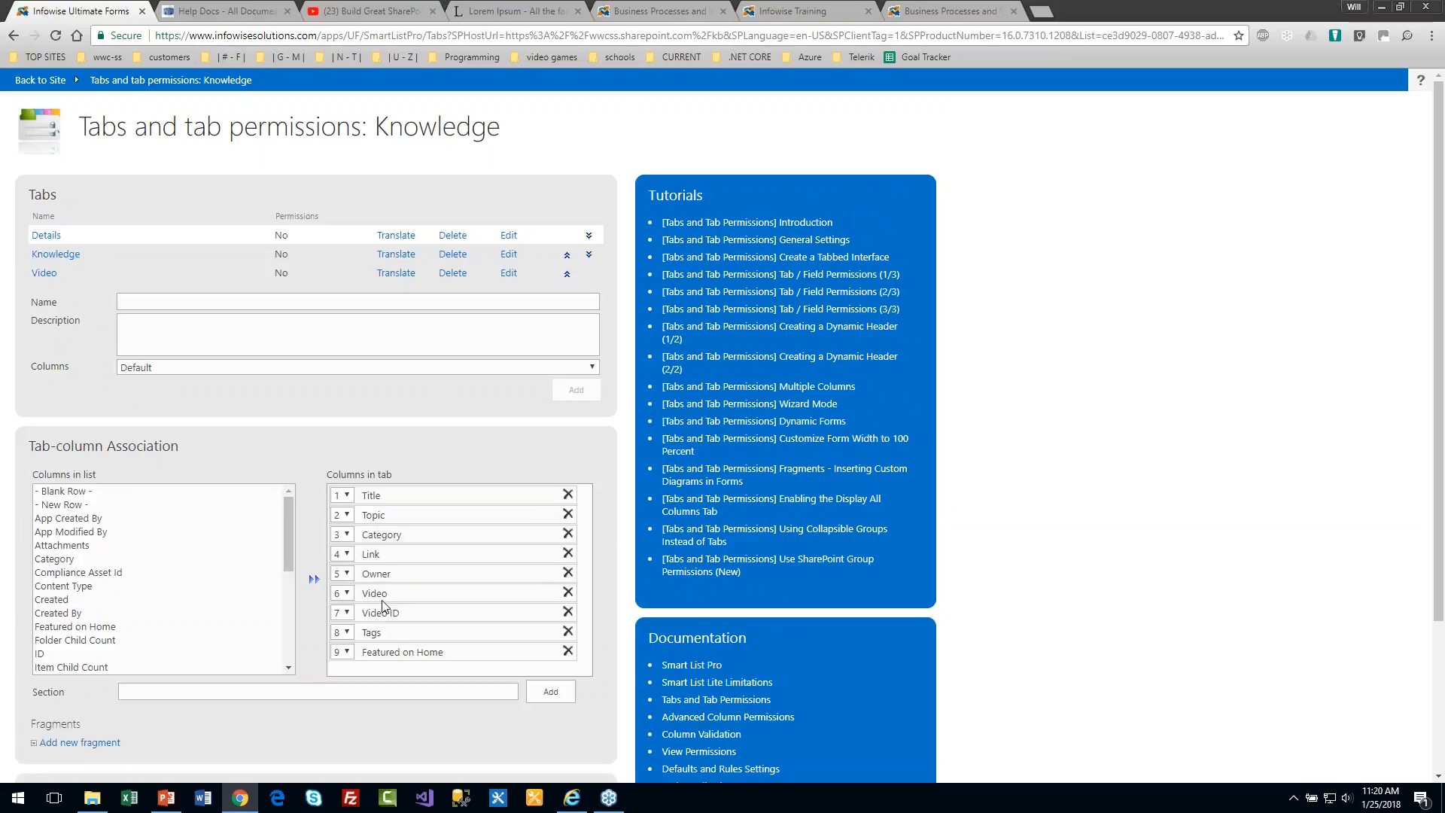
drag(291, 506, 577, 559)
click(345, 575)
click(337, 629)
click(346, 558)
click(347, 627)
click(55, 255)
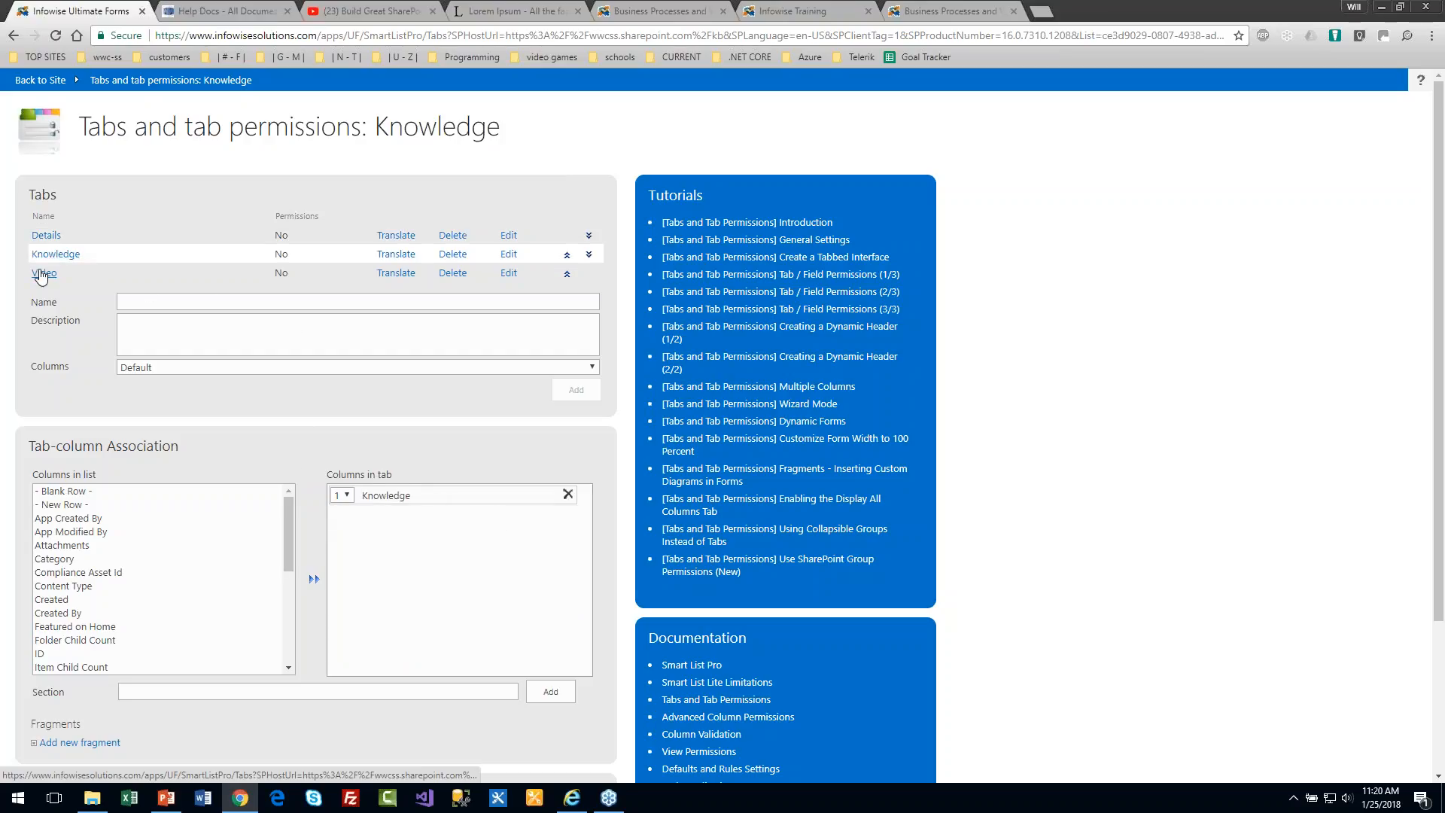
click(43, 272)
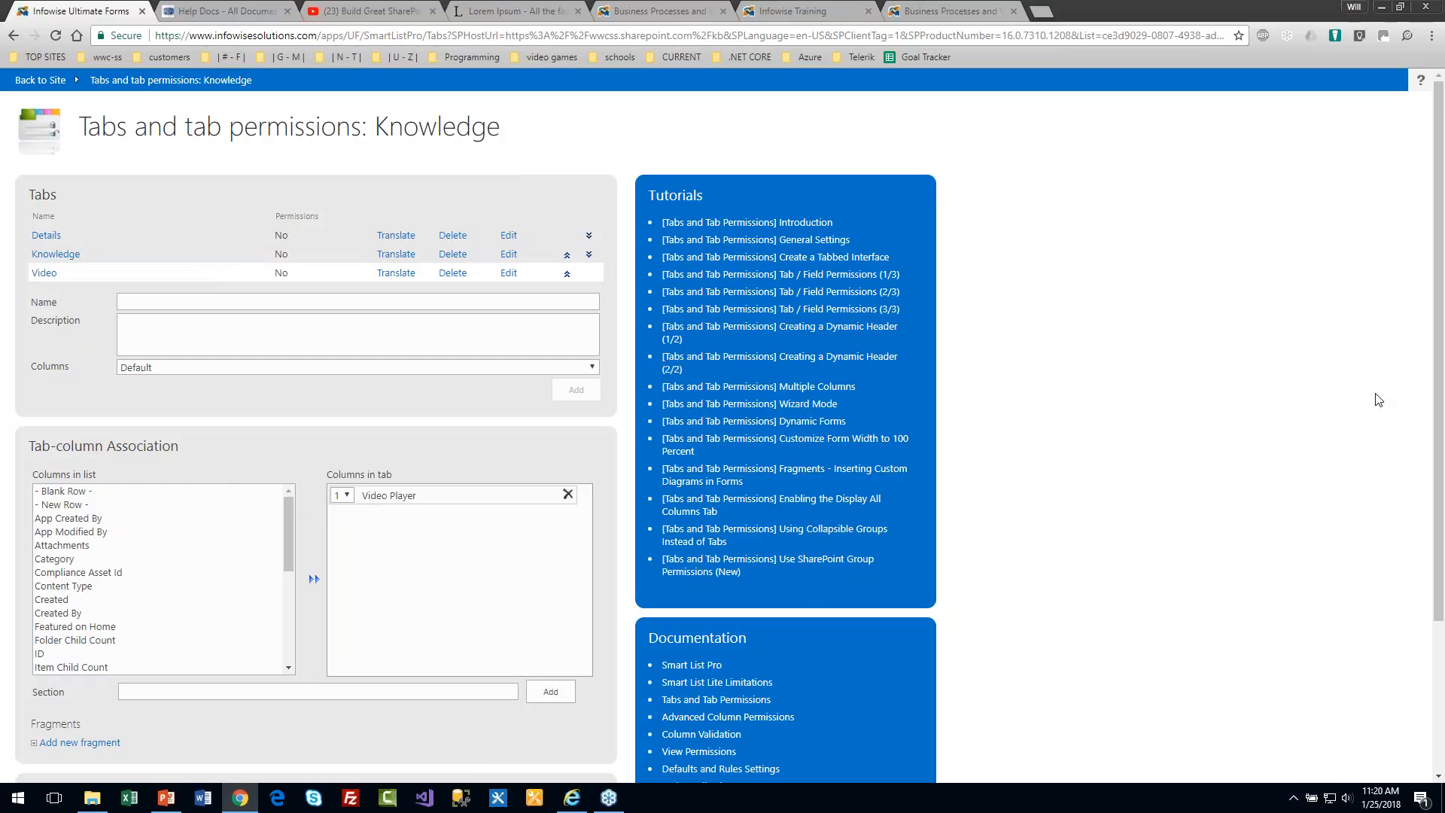
drag(1437, 428, 1437, 621)
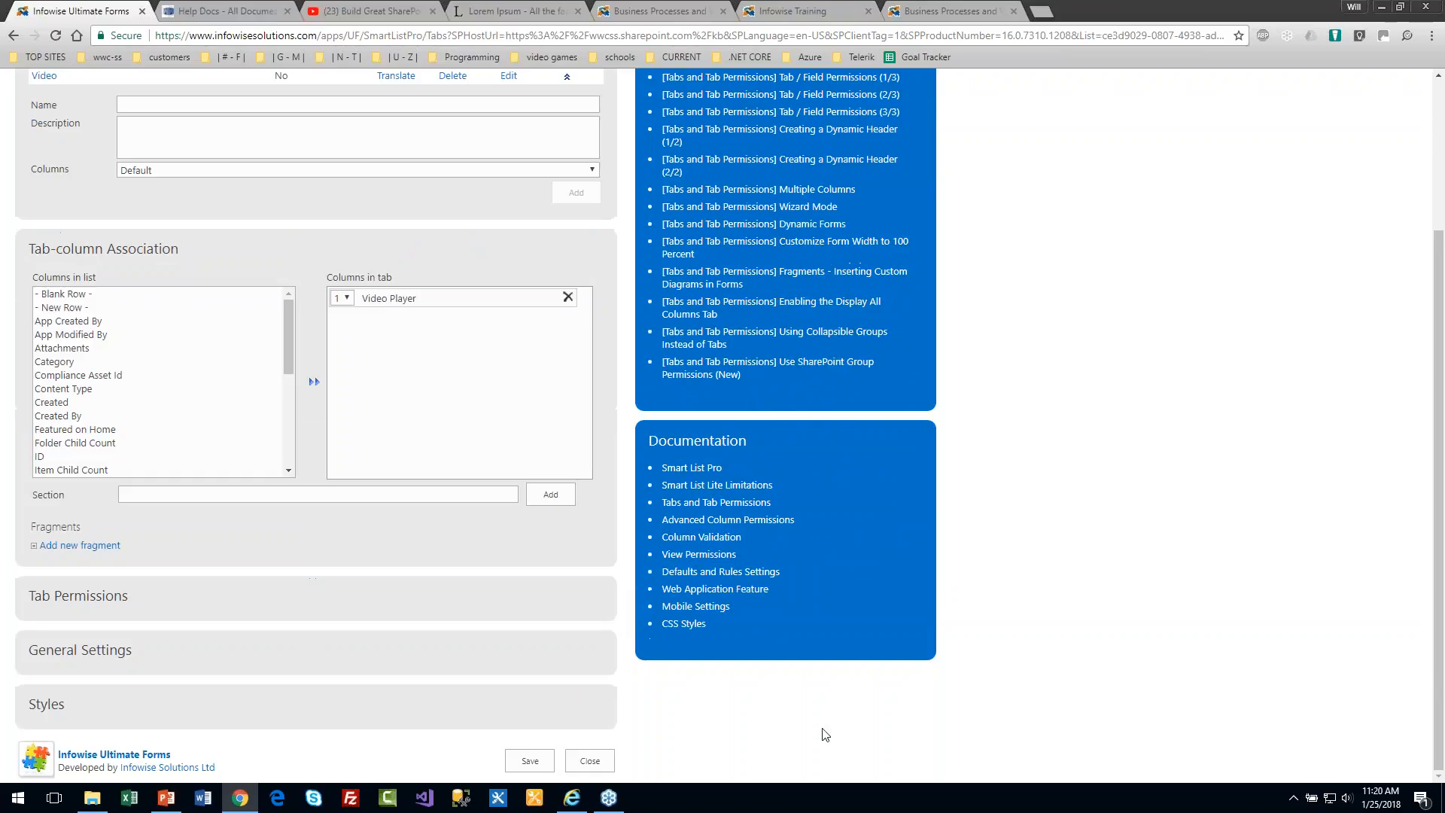
click(593, 762)
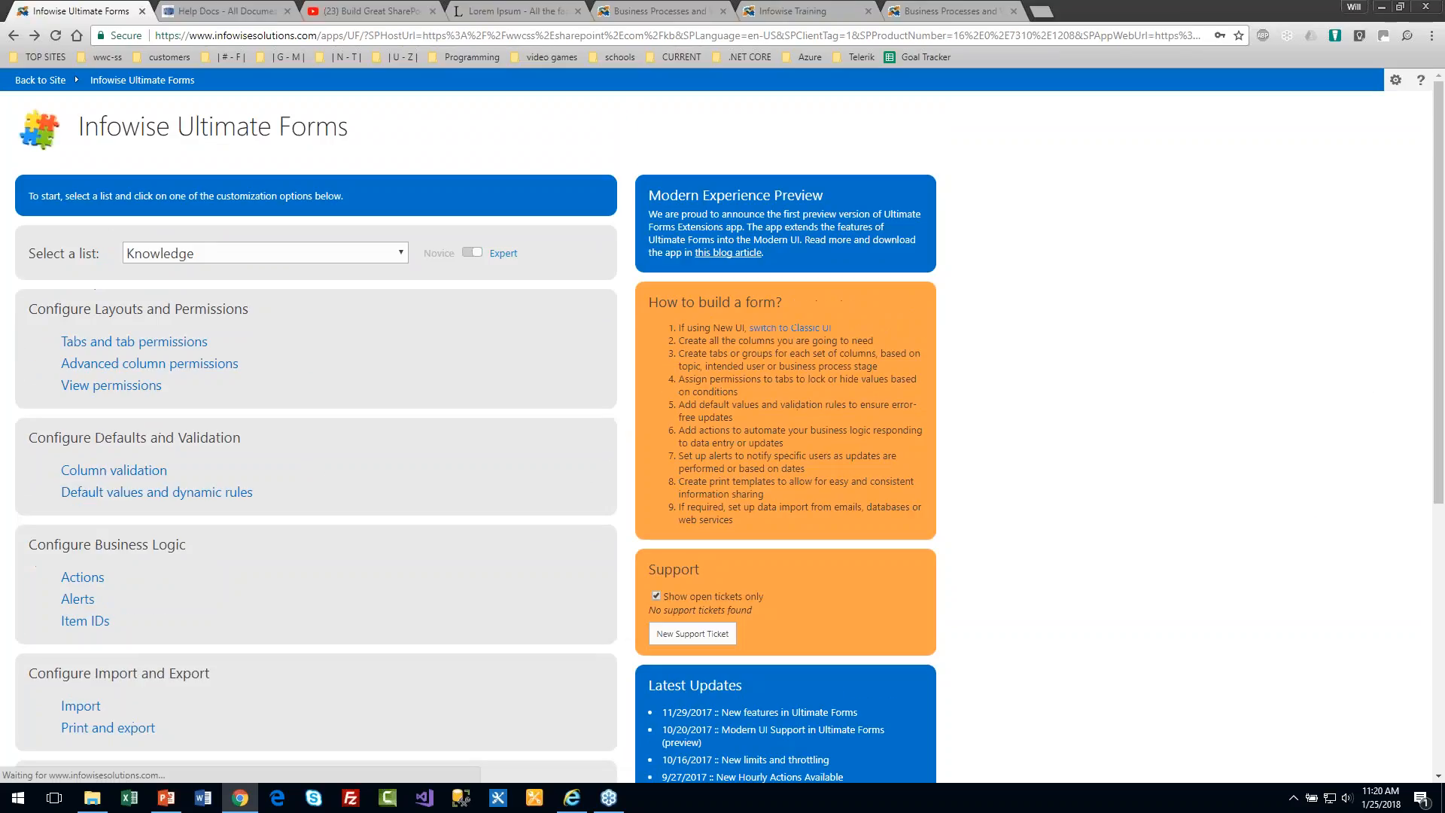
- Open the Color choice settings of the Knowledge list and load the Category column
drag(1435, 381, 1438, 642)
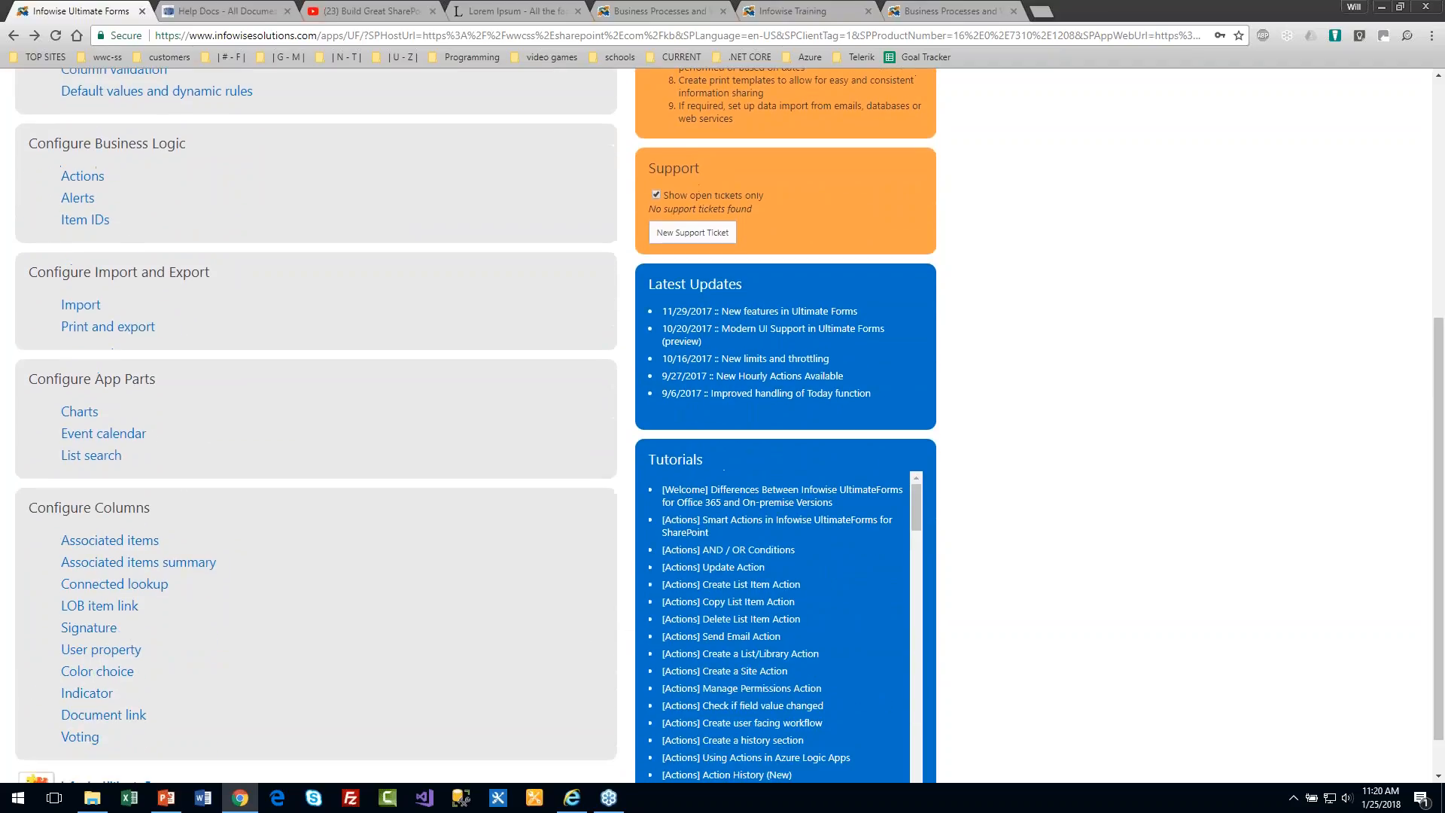
click(128, 671)
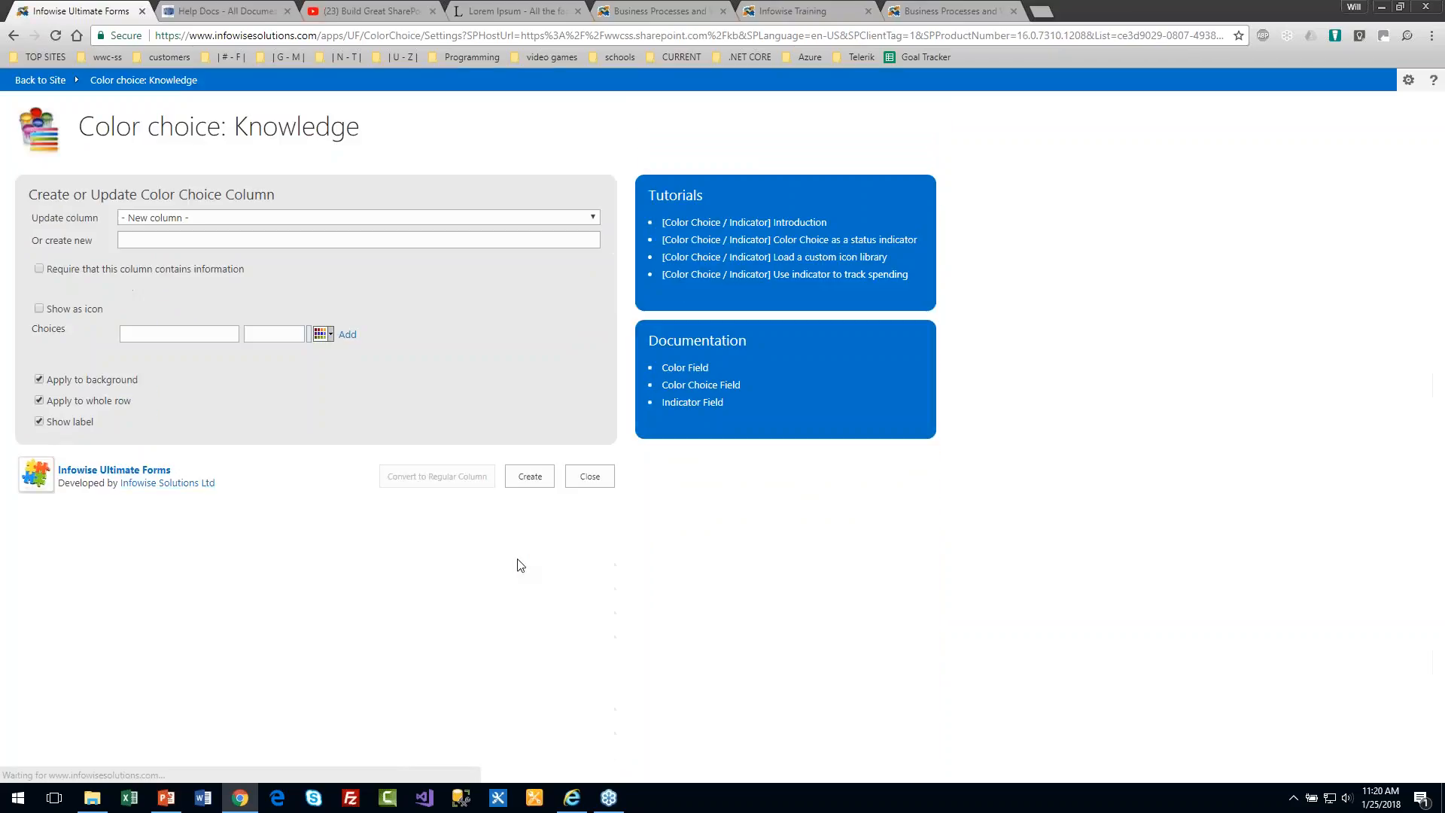
click(199, 219)
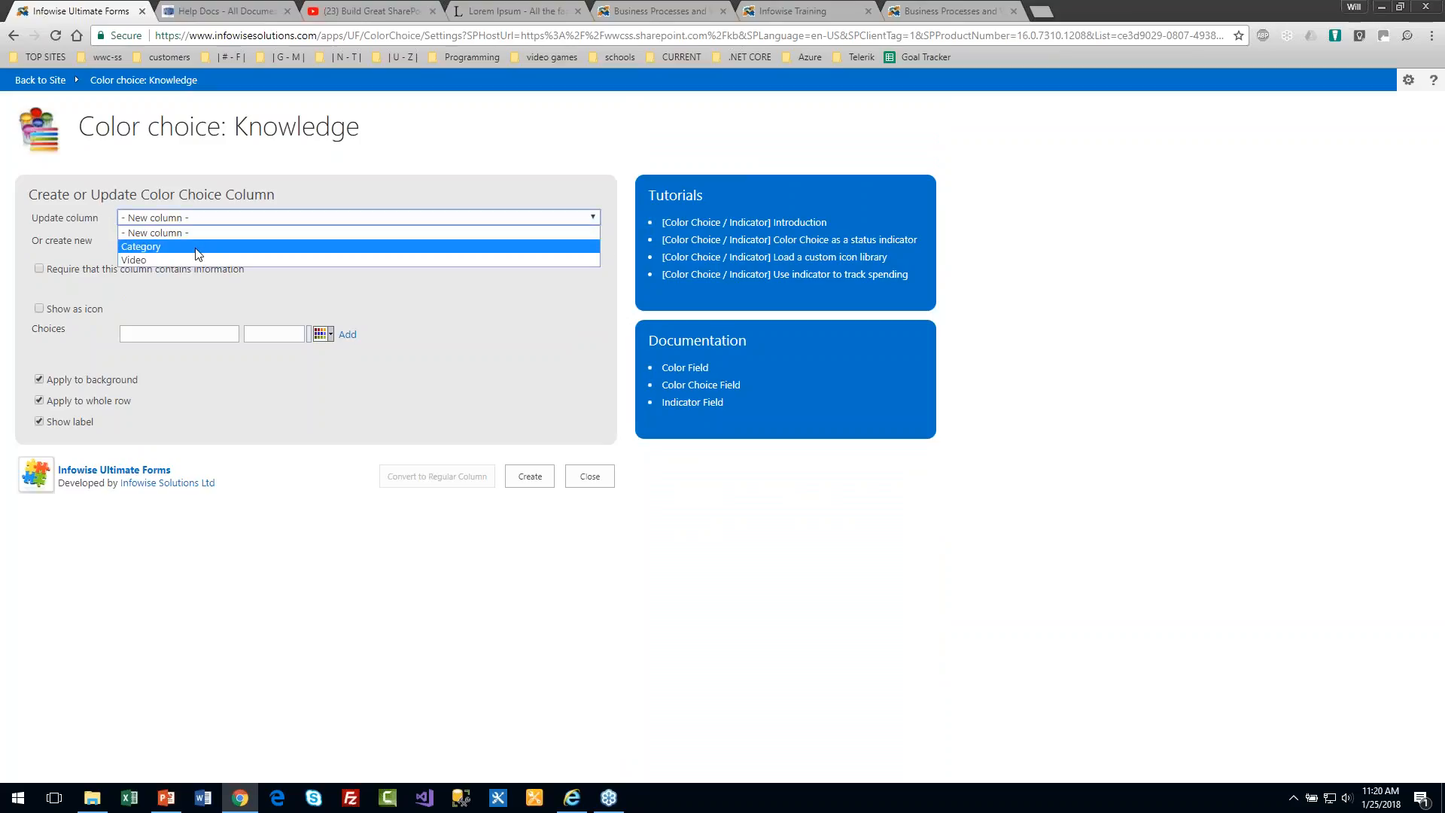
click(198, 247)
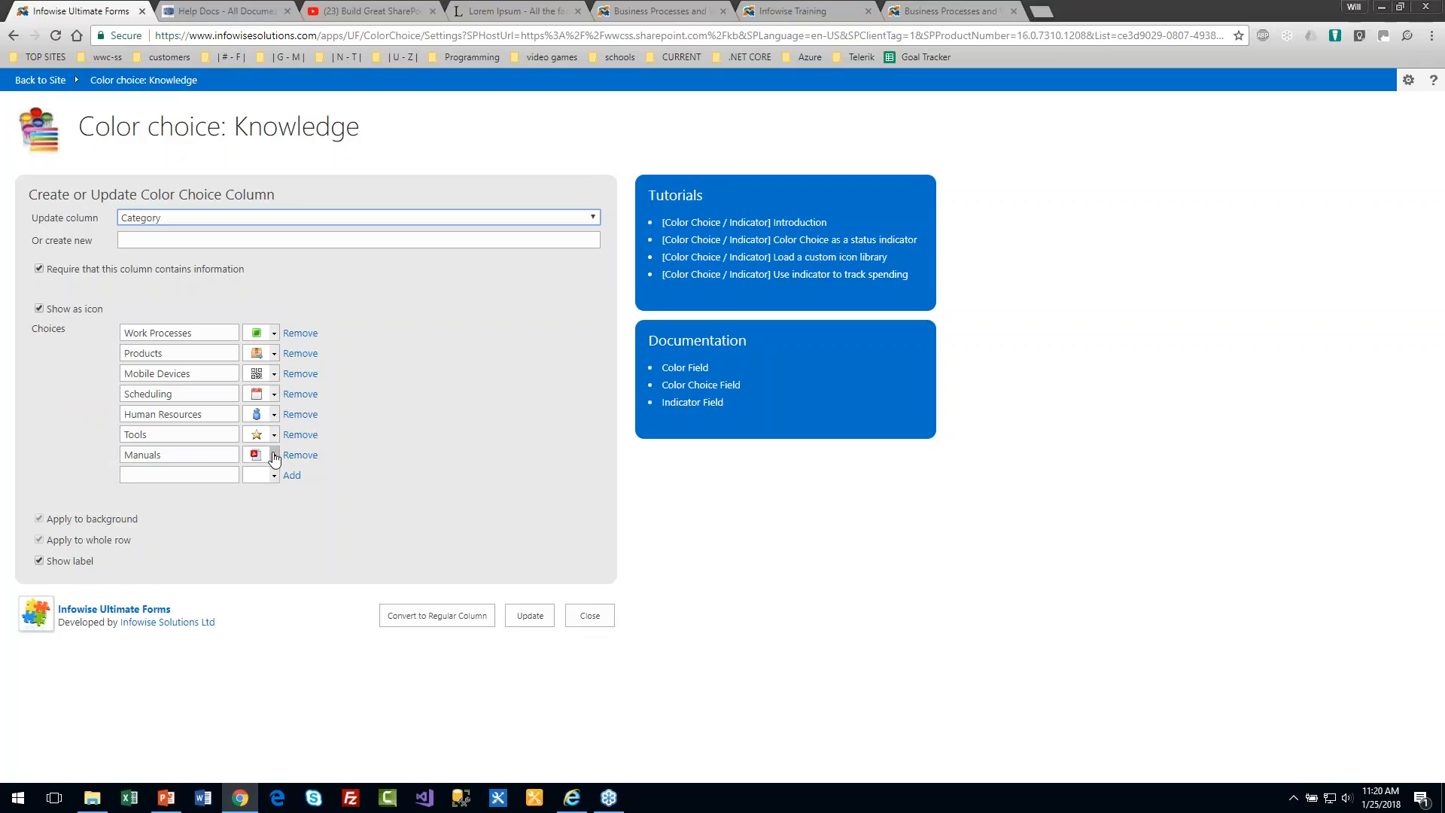
- Browse the icon sets available for the Work Processes choice and close the Color choice settings without updating
click(275, 334)
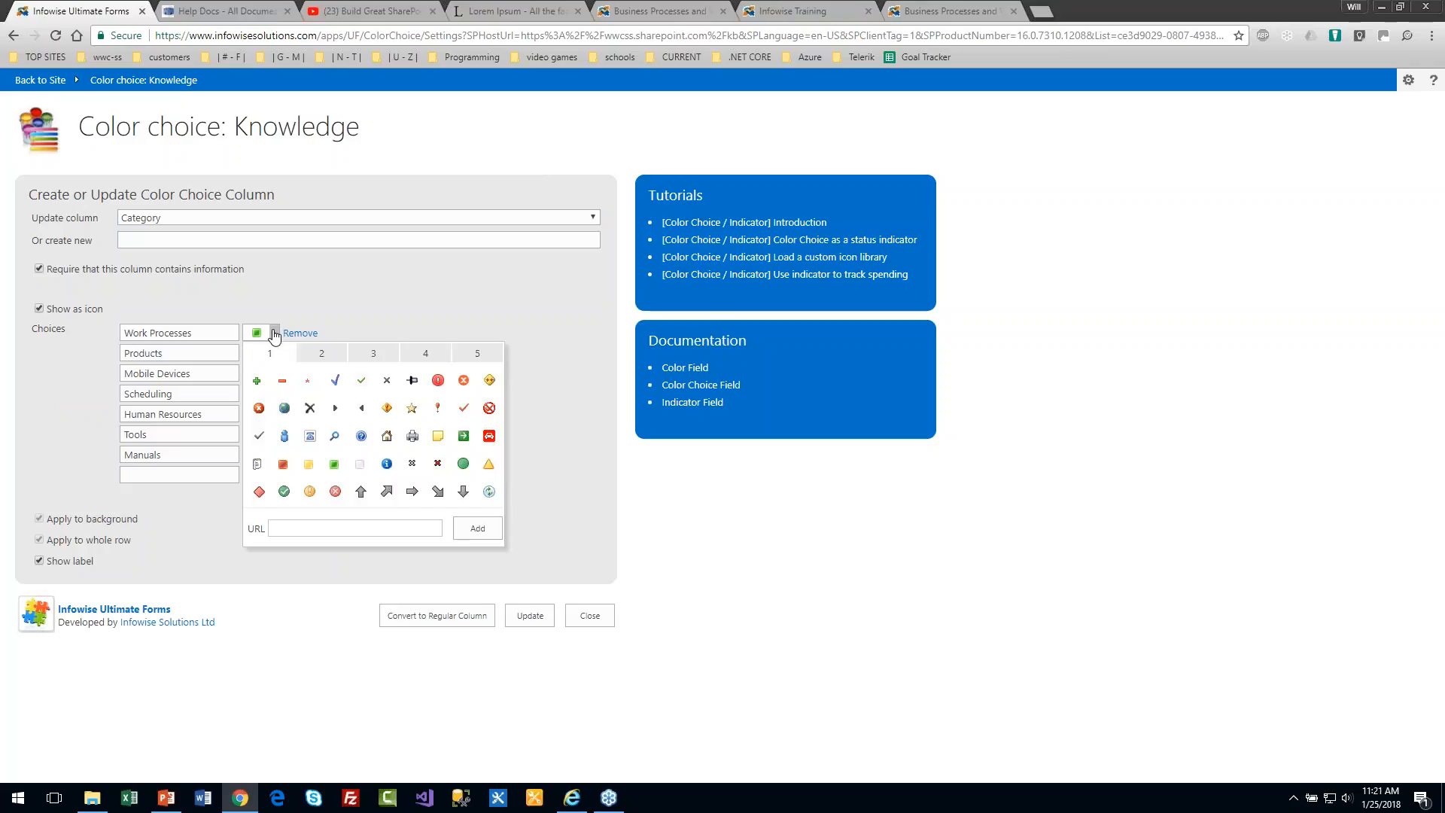
click(343, 358)
click(385, 359)
click(433, 361)
click(476, 359)
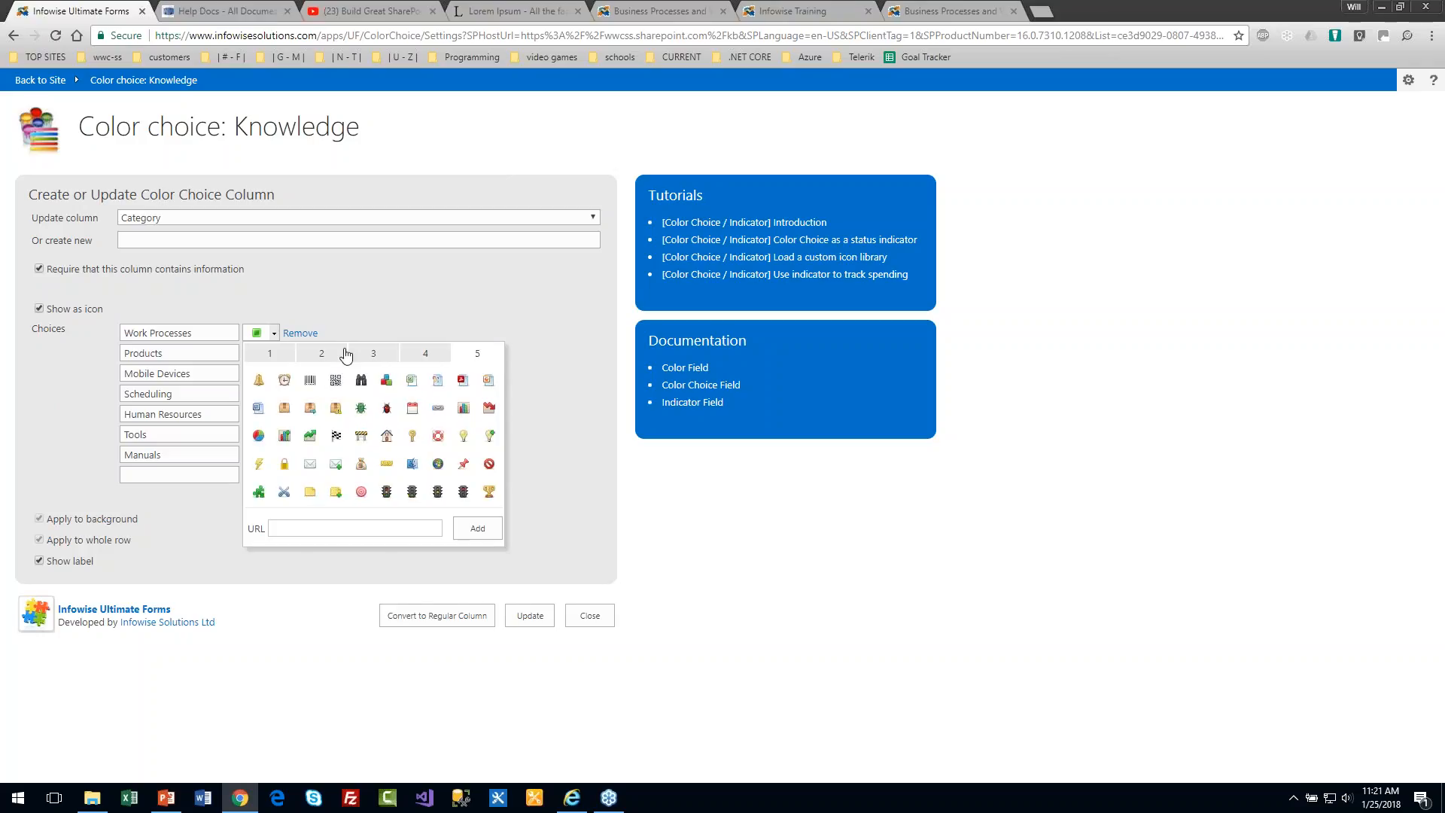
click(249, 355)
click(549, 438)
triple_click(218, 332)
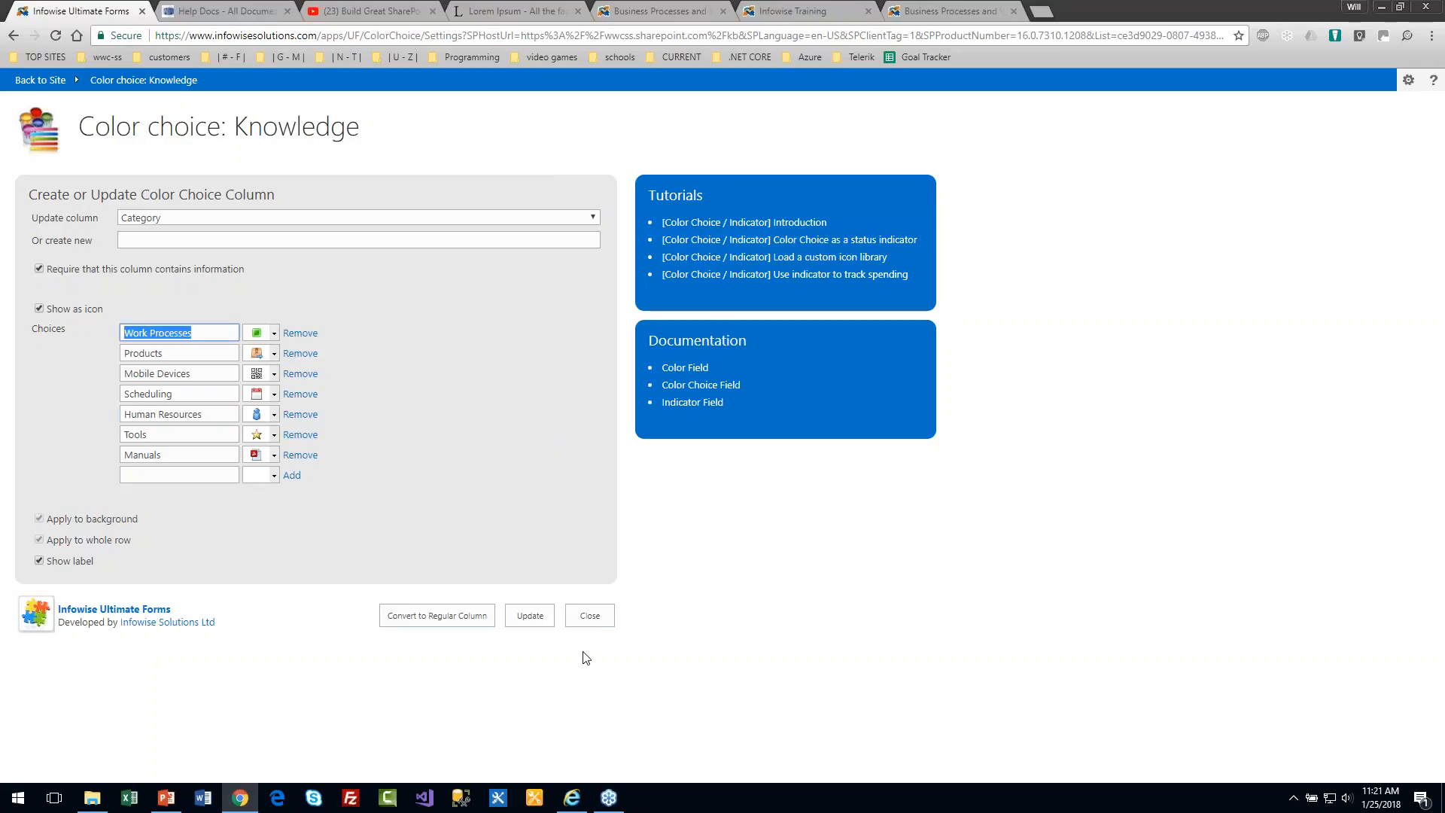
click(592, 616)
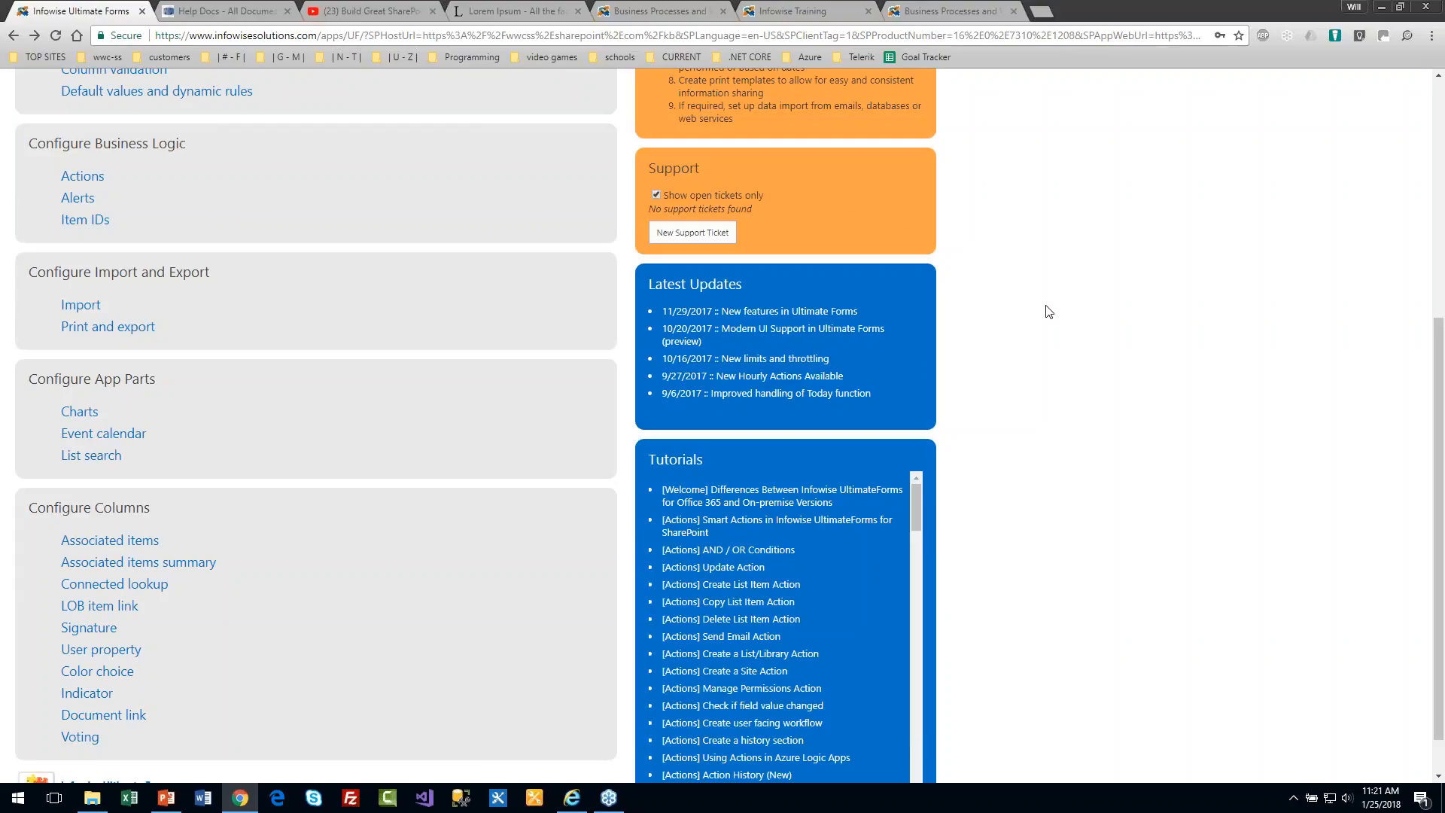
- Open the Knowledge list's advanced column permissions and examine the rules for the Video ID and Video Player columns
drag(1441, 418, 1419, 200)
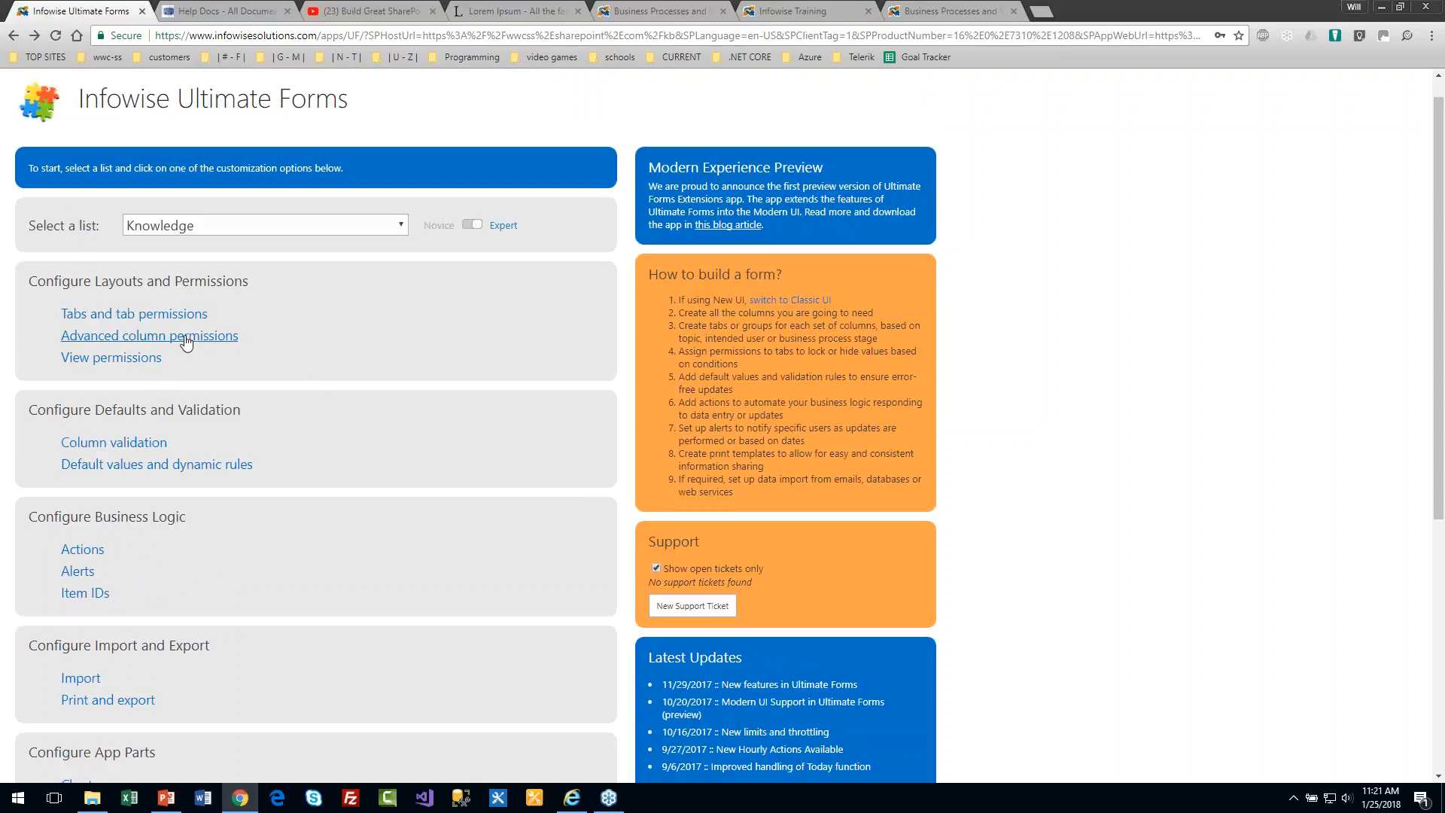
click(190, 340)
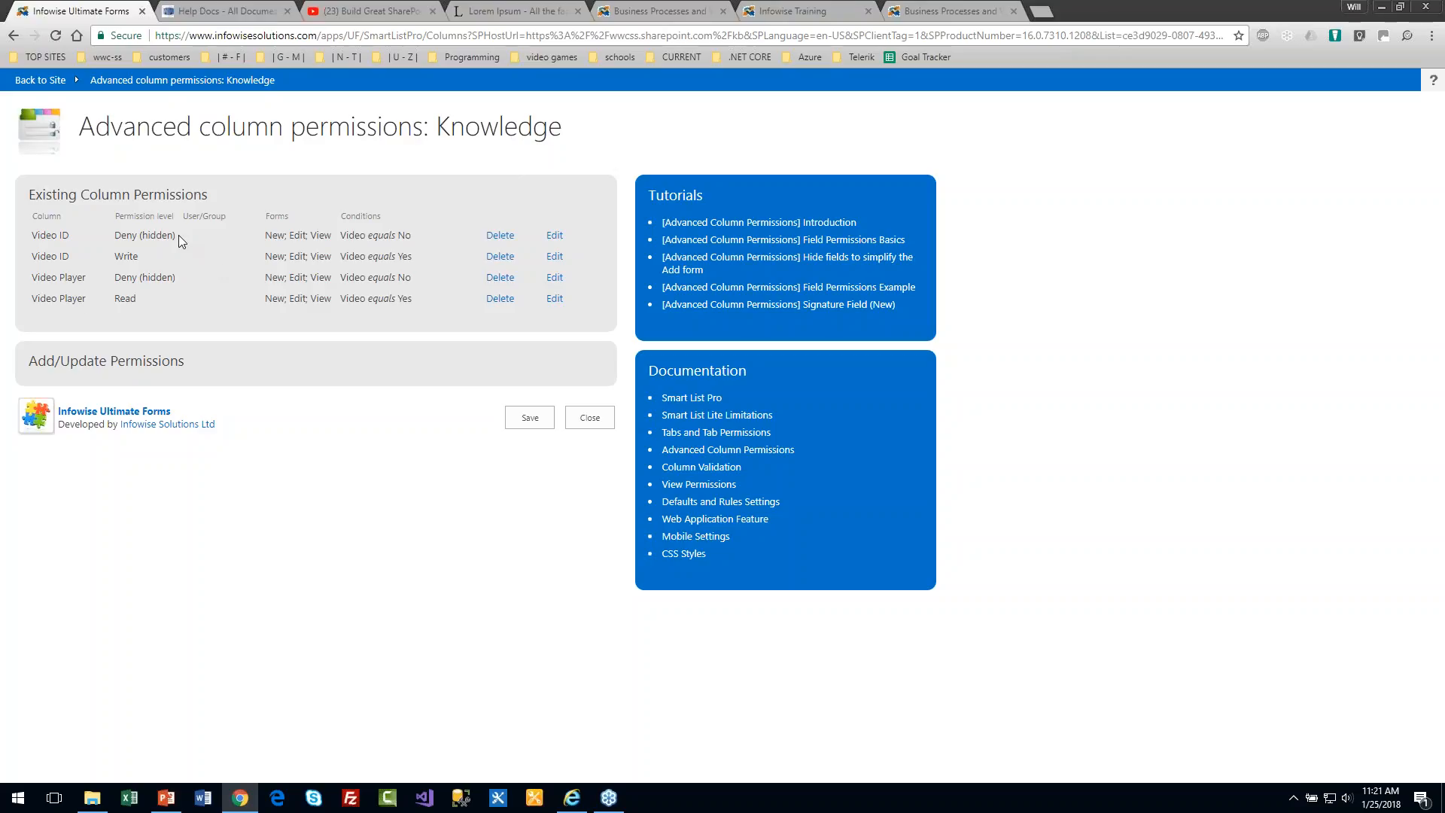
drag(189, 235, 30, 217)
click(188, 253)
drag(414, 235, 308, 239)
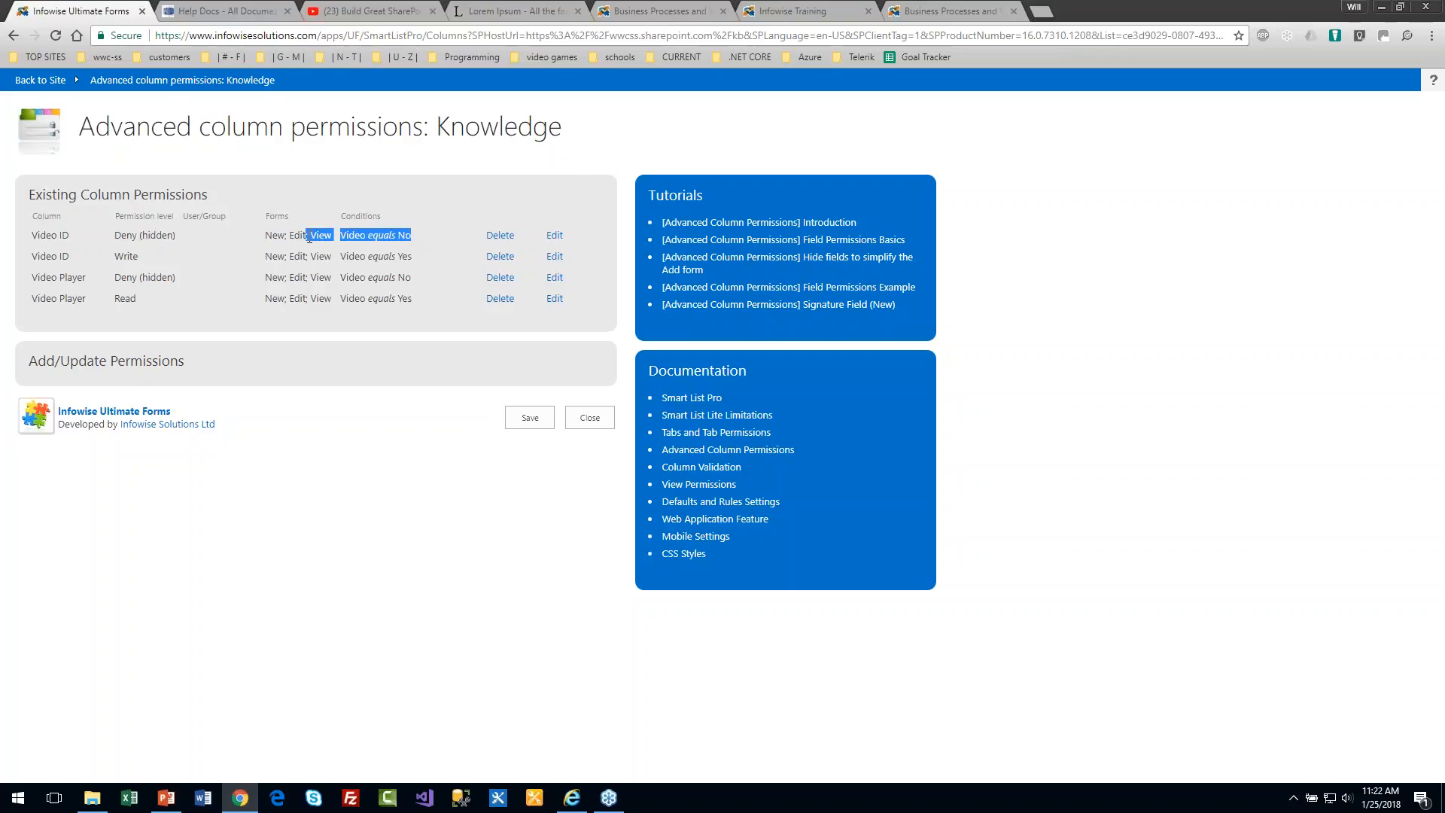
drag(444, 258, 198, 276)
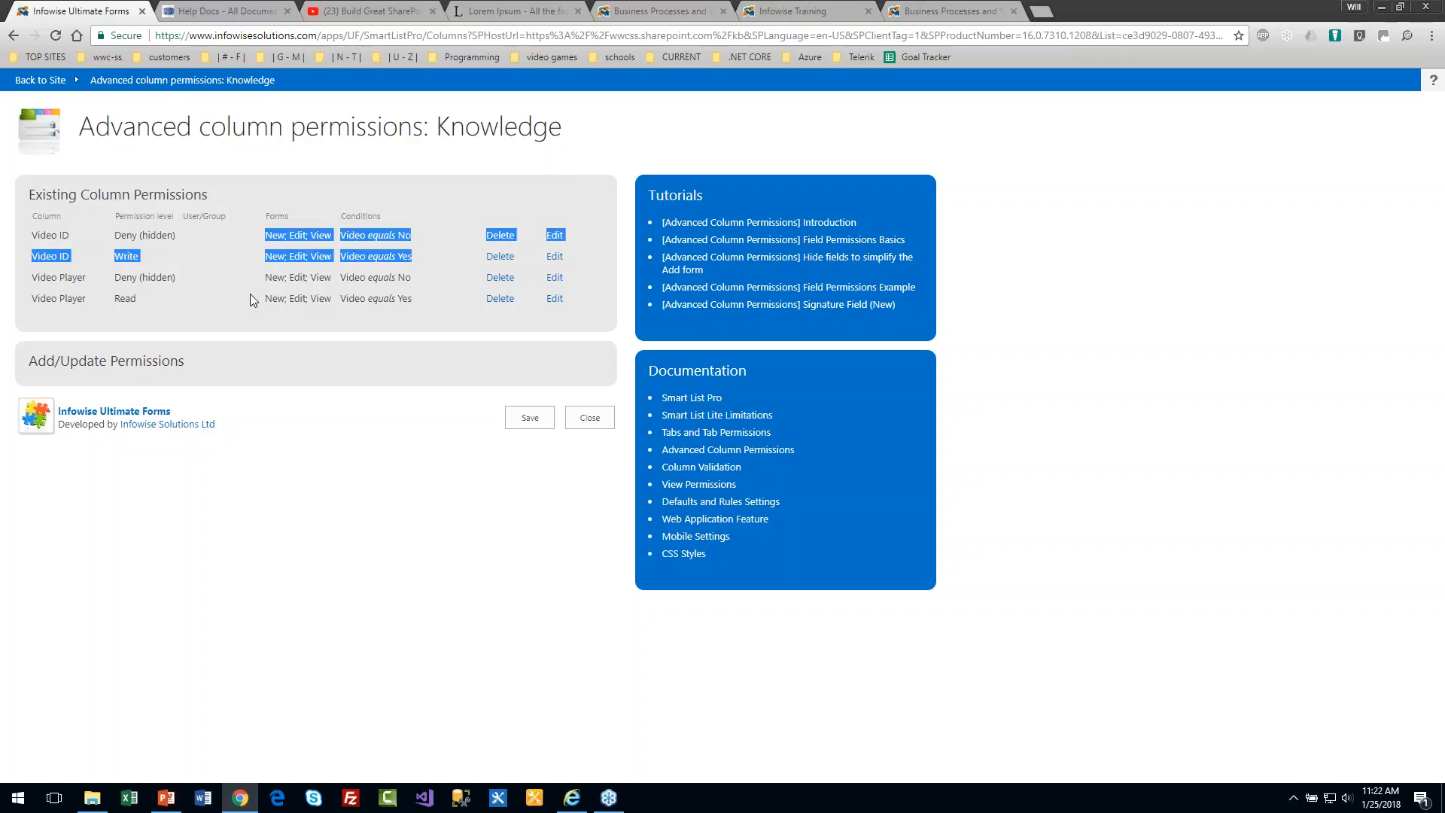
click(212, 316)
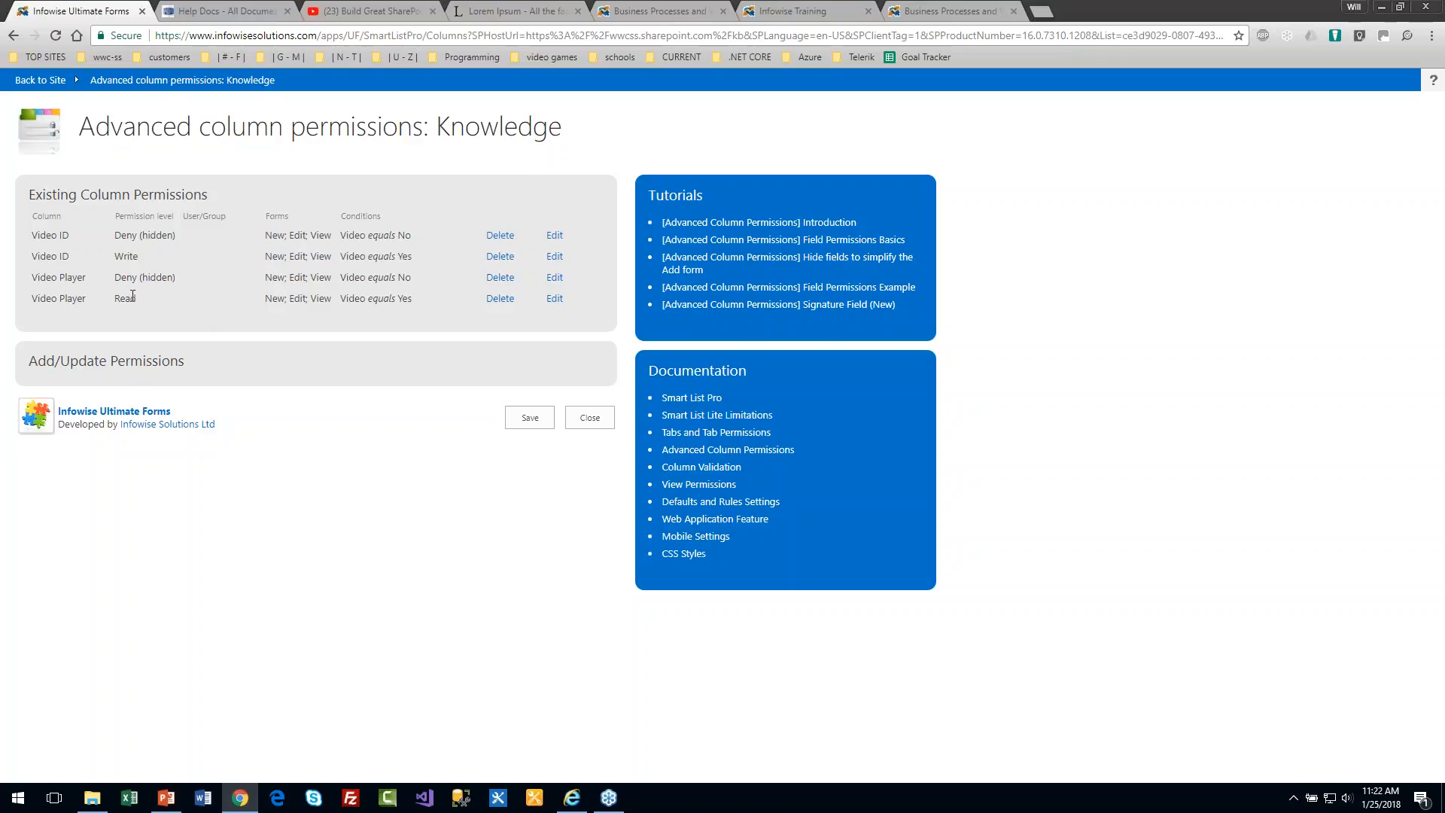
- Review the Video Player read rule and close the advanced column permissions without saving
drag(34, 298, 226, 301)
click(160, 309)
click(580, 417)
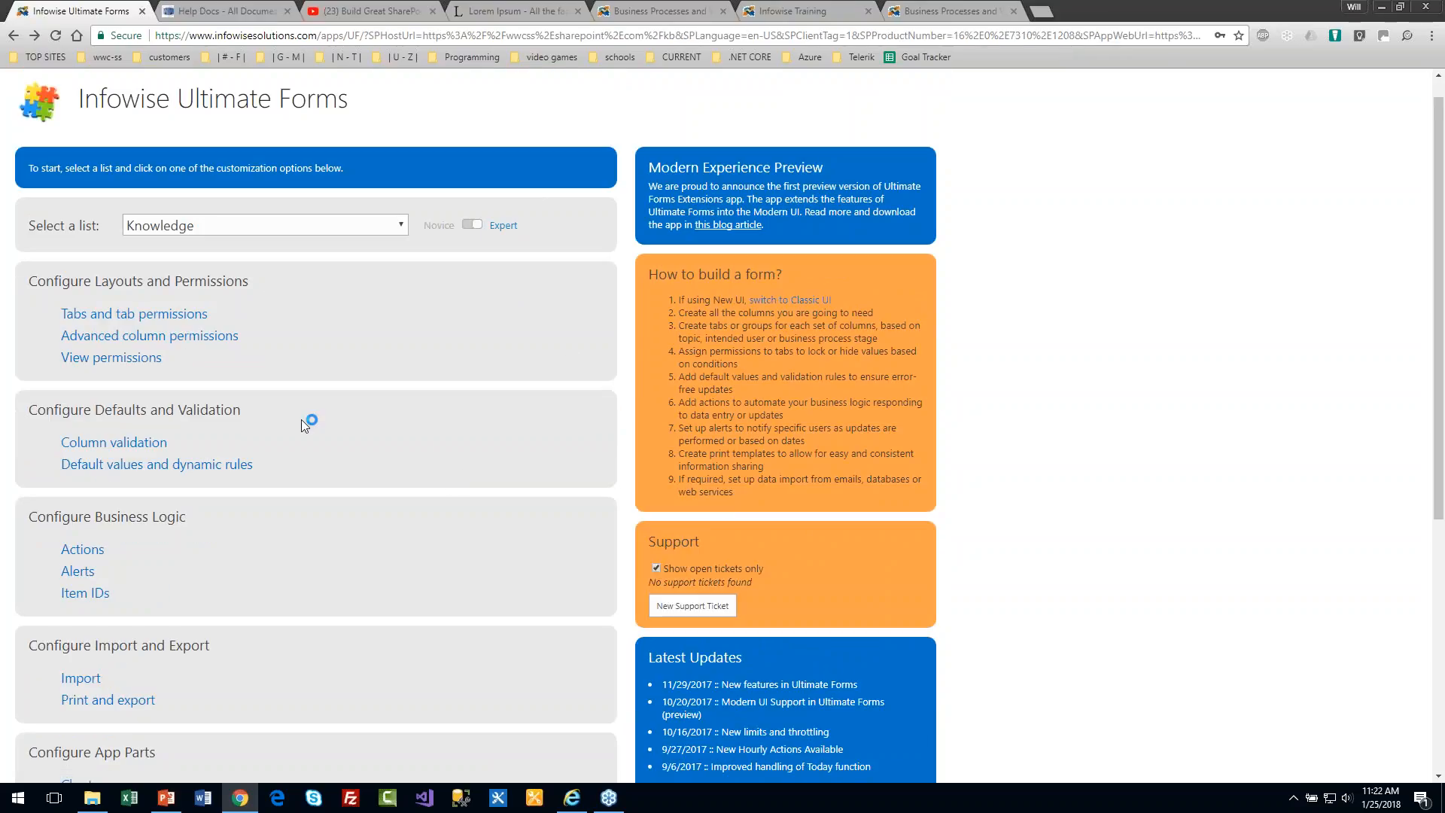
- Open the Knowledge list's column validation, examine the Video ID length rule and its error message, and close without saving
click(145, 449)
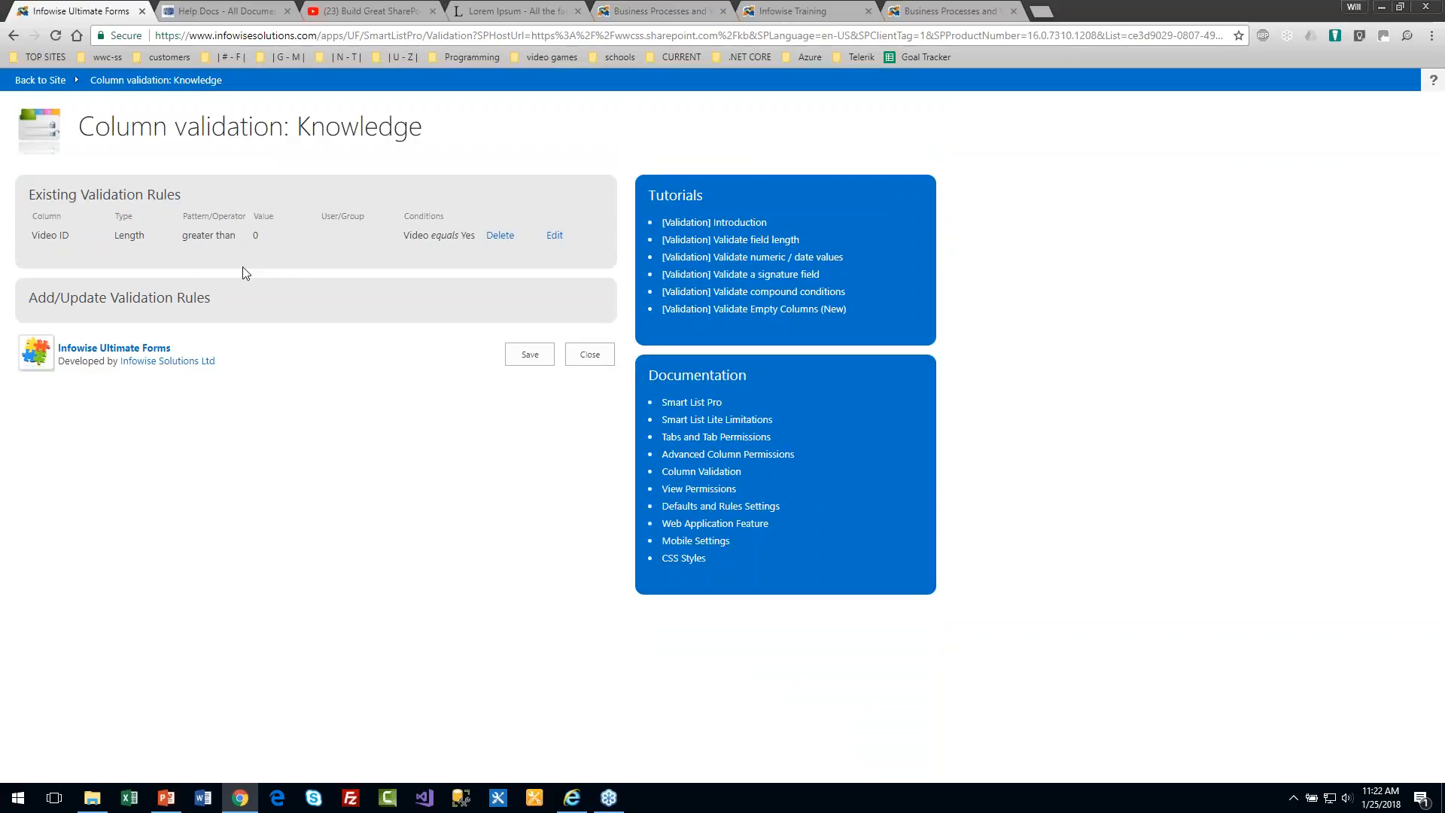
click(554, 237)
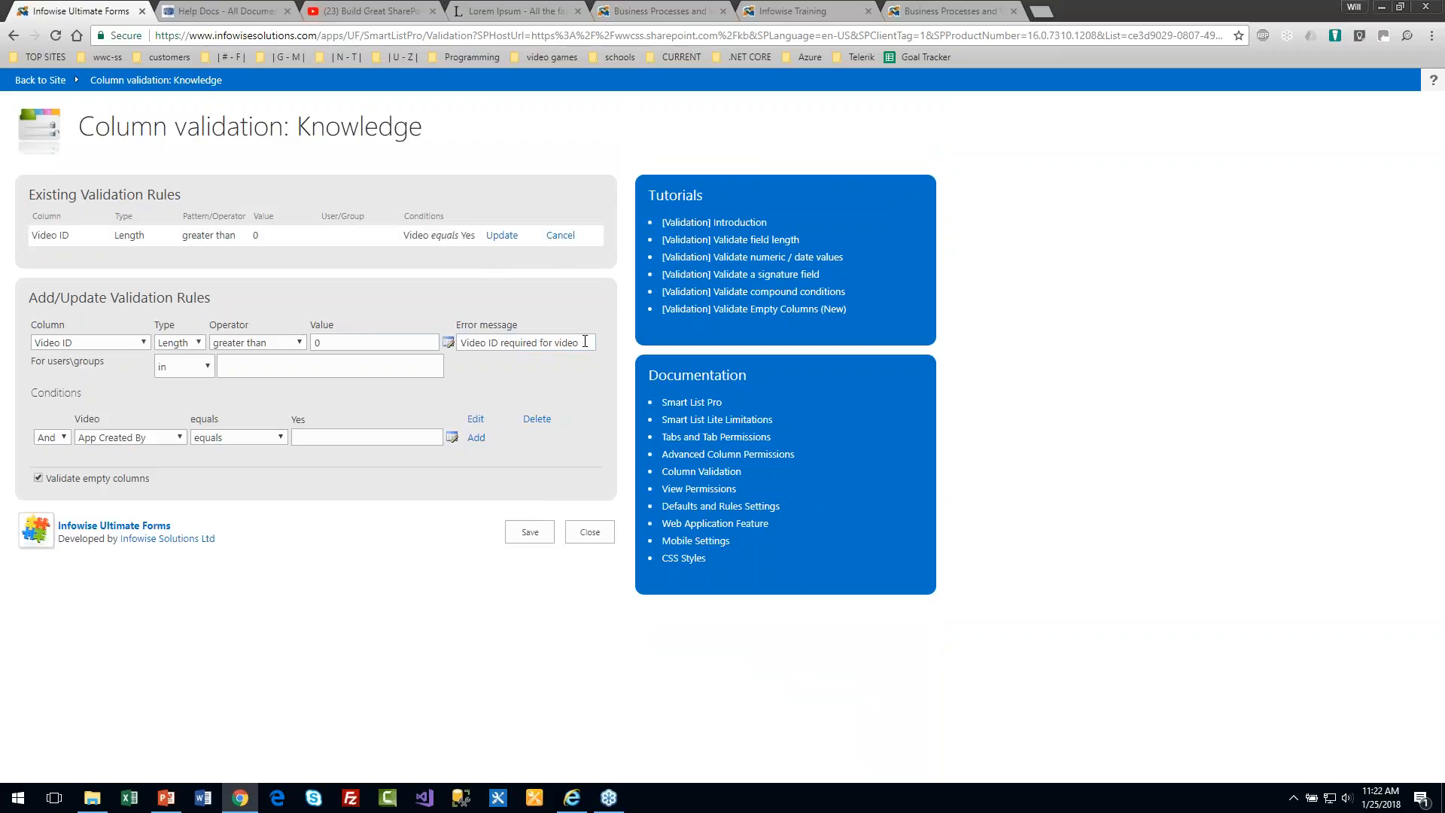
drag(587, 342, 462, 343)
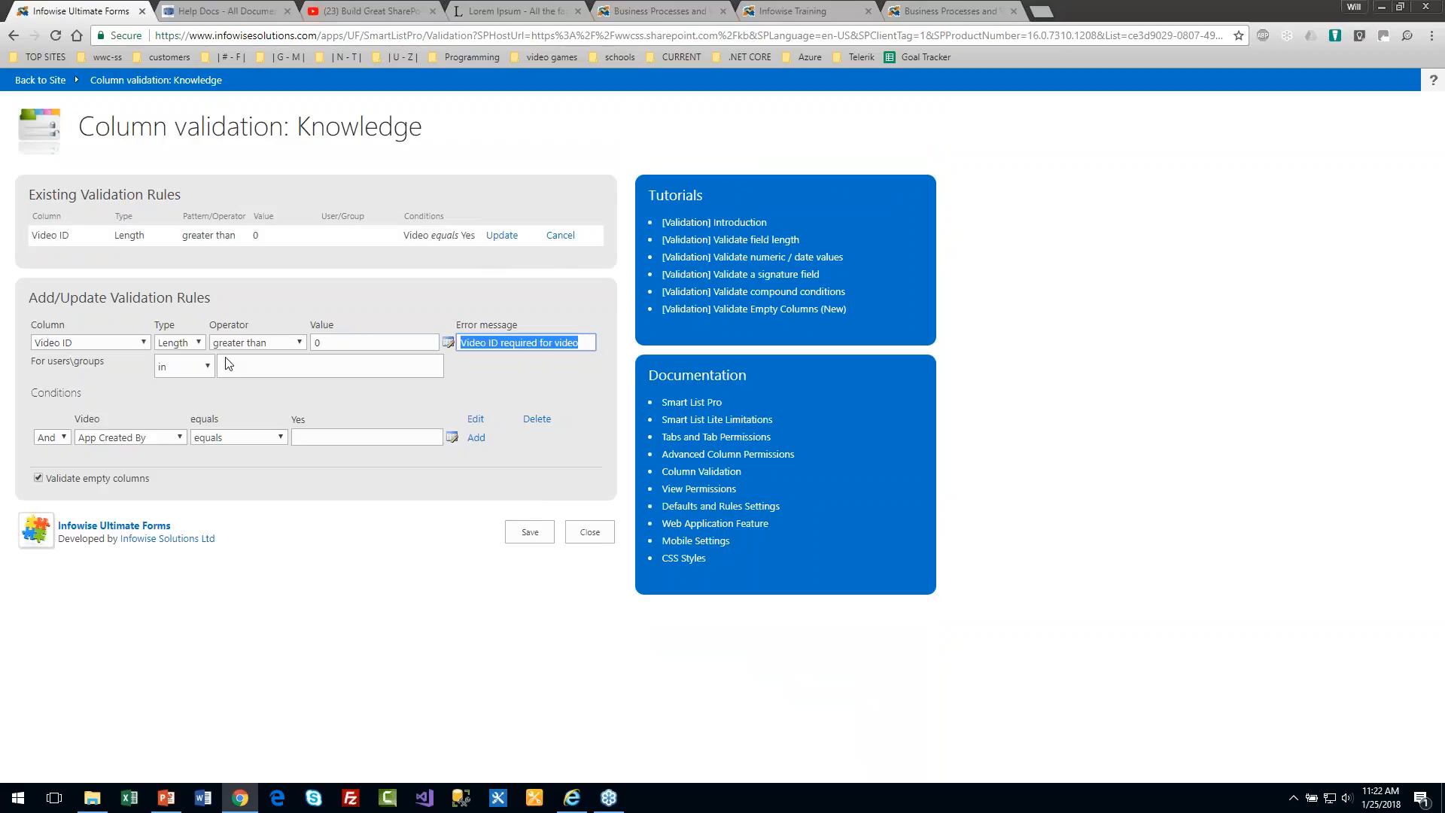
click(590, 533)
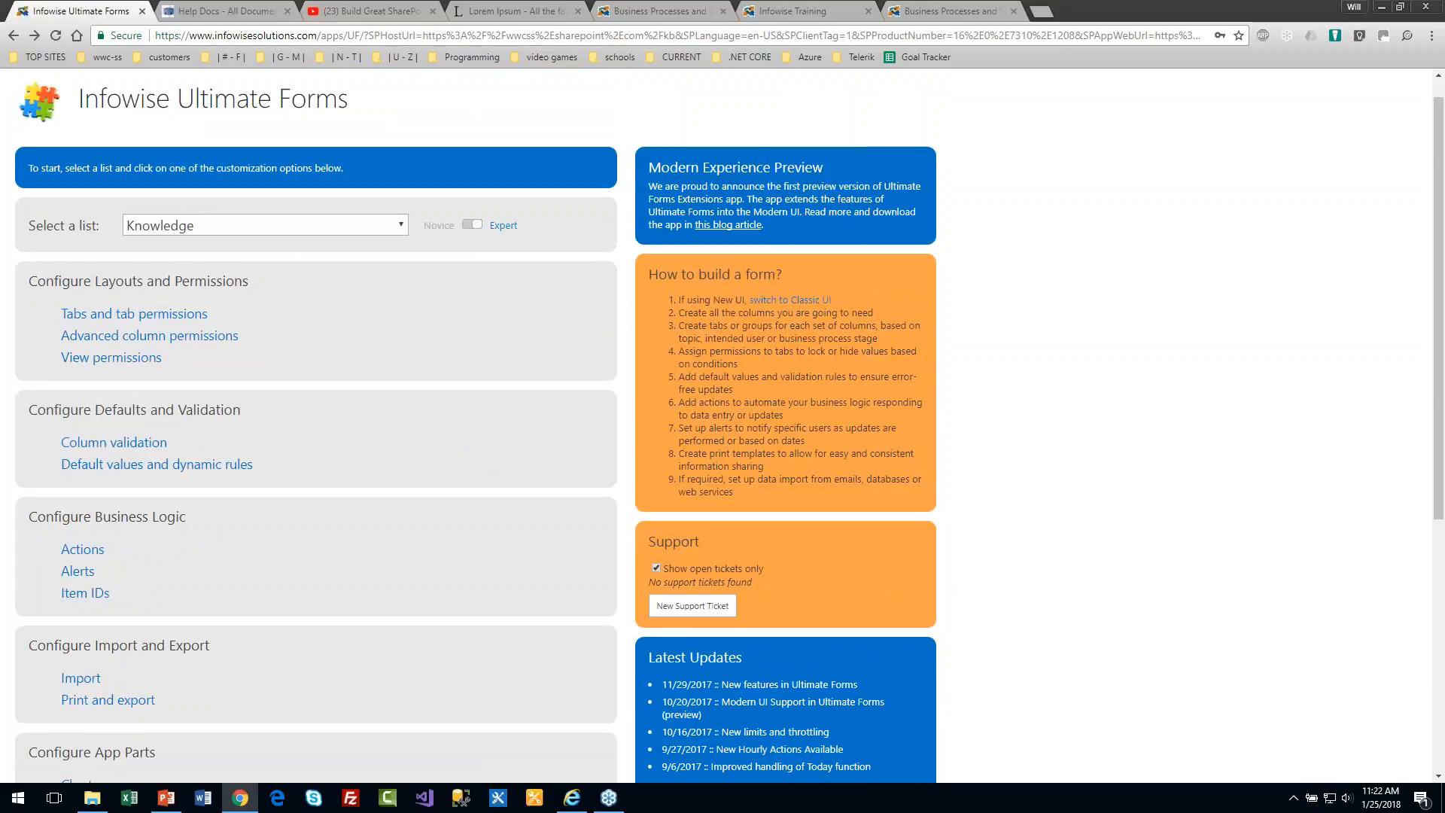
- Open the Knowledge list's actions, examine the action settings and conditions of "Update Video Player if Video is Yes", and close without saving
click(79, 550)
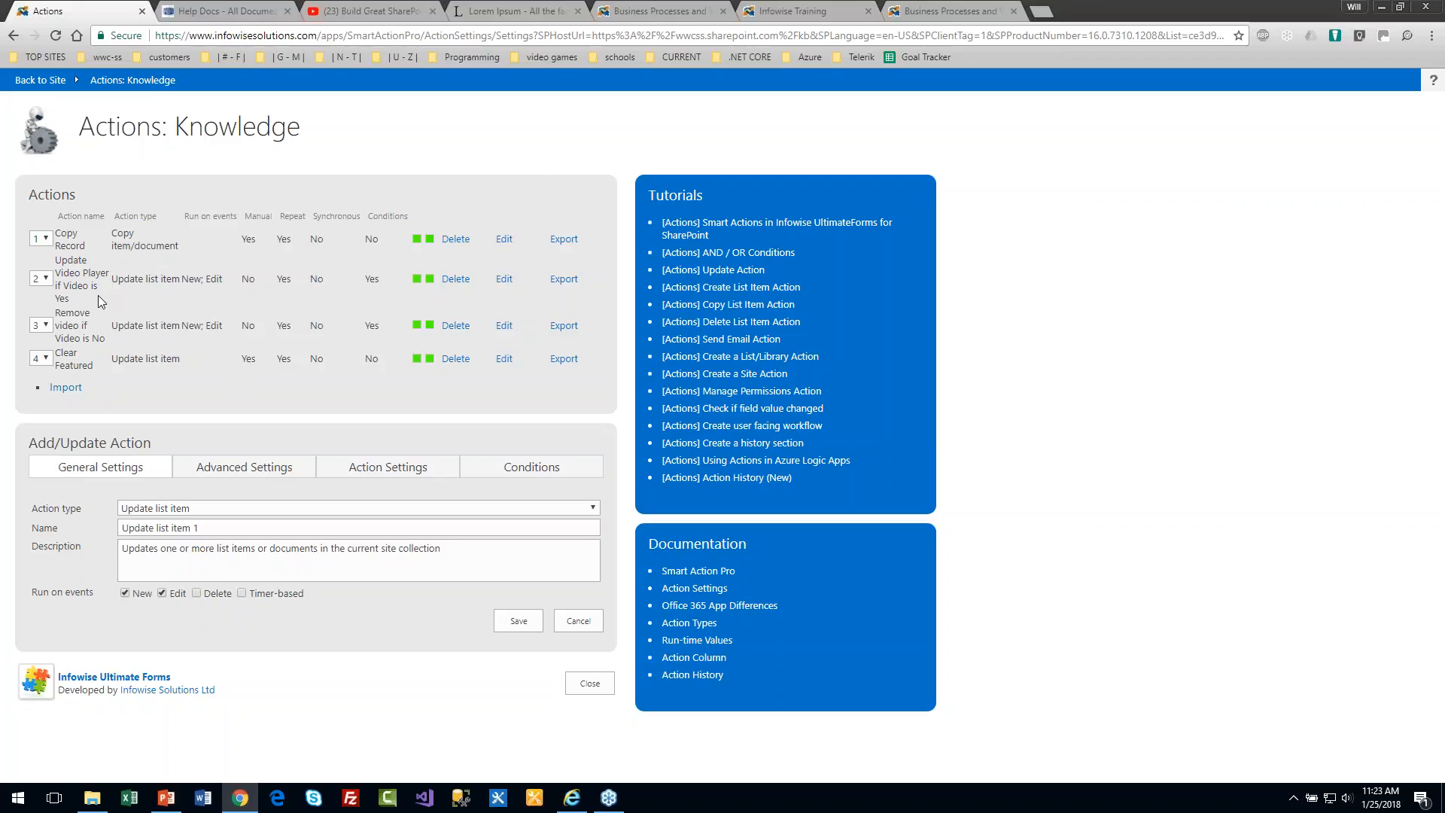
click(504, 280)
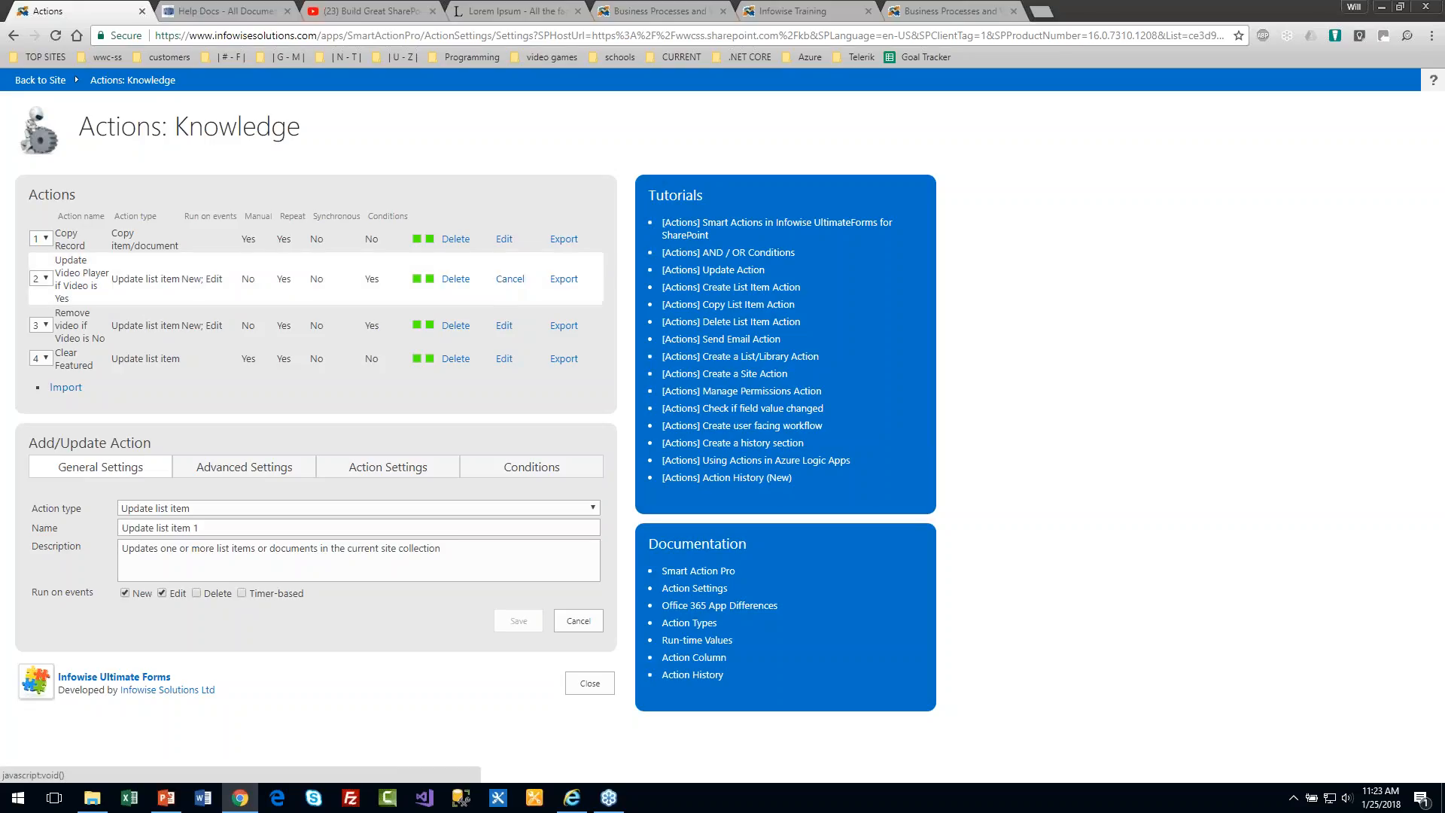
click(382, 472)
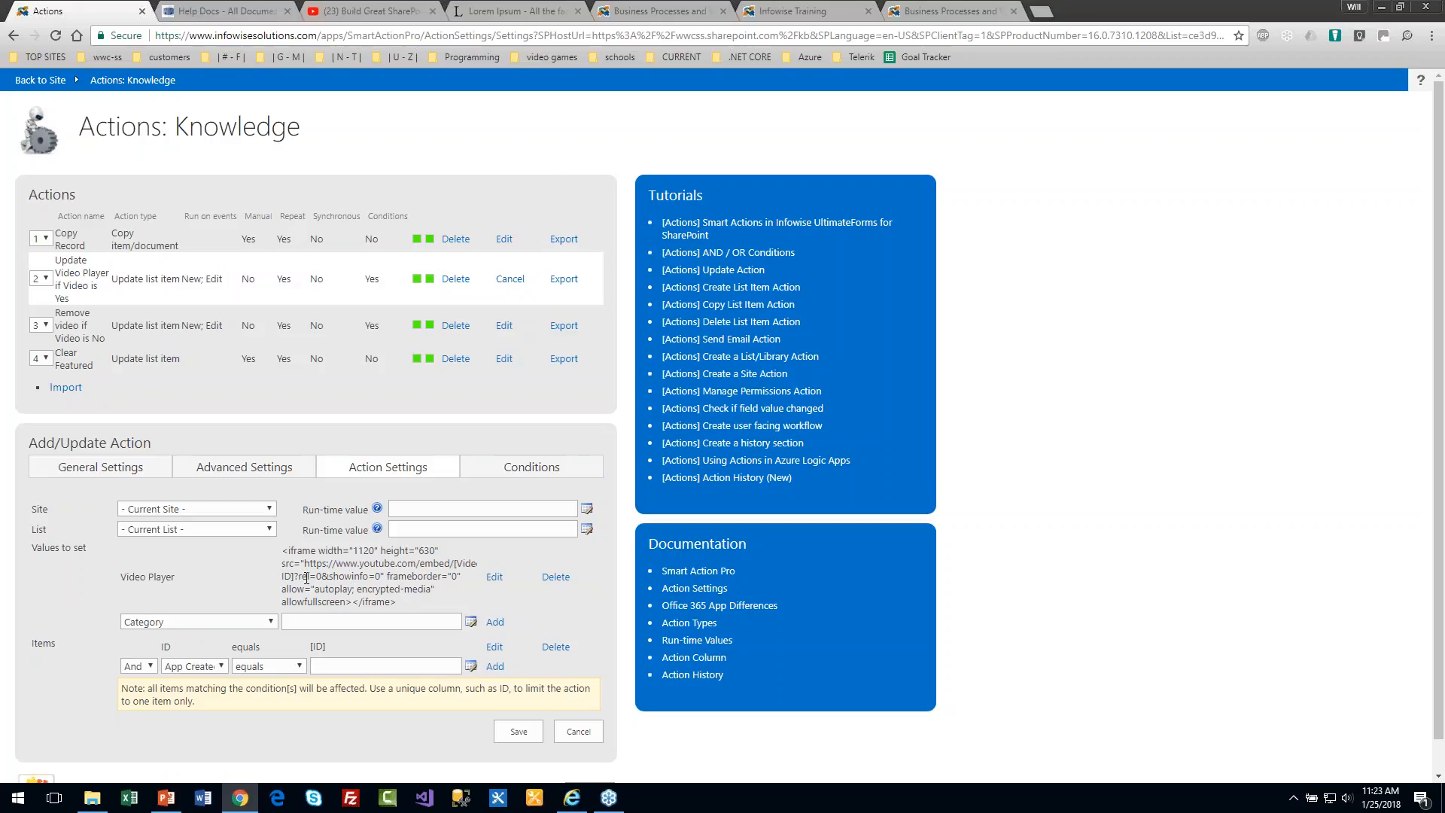
drag(294, 577, 457, 569)
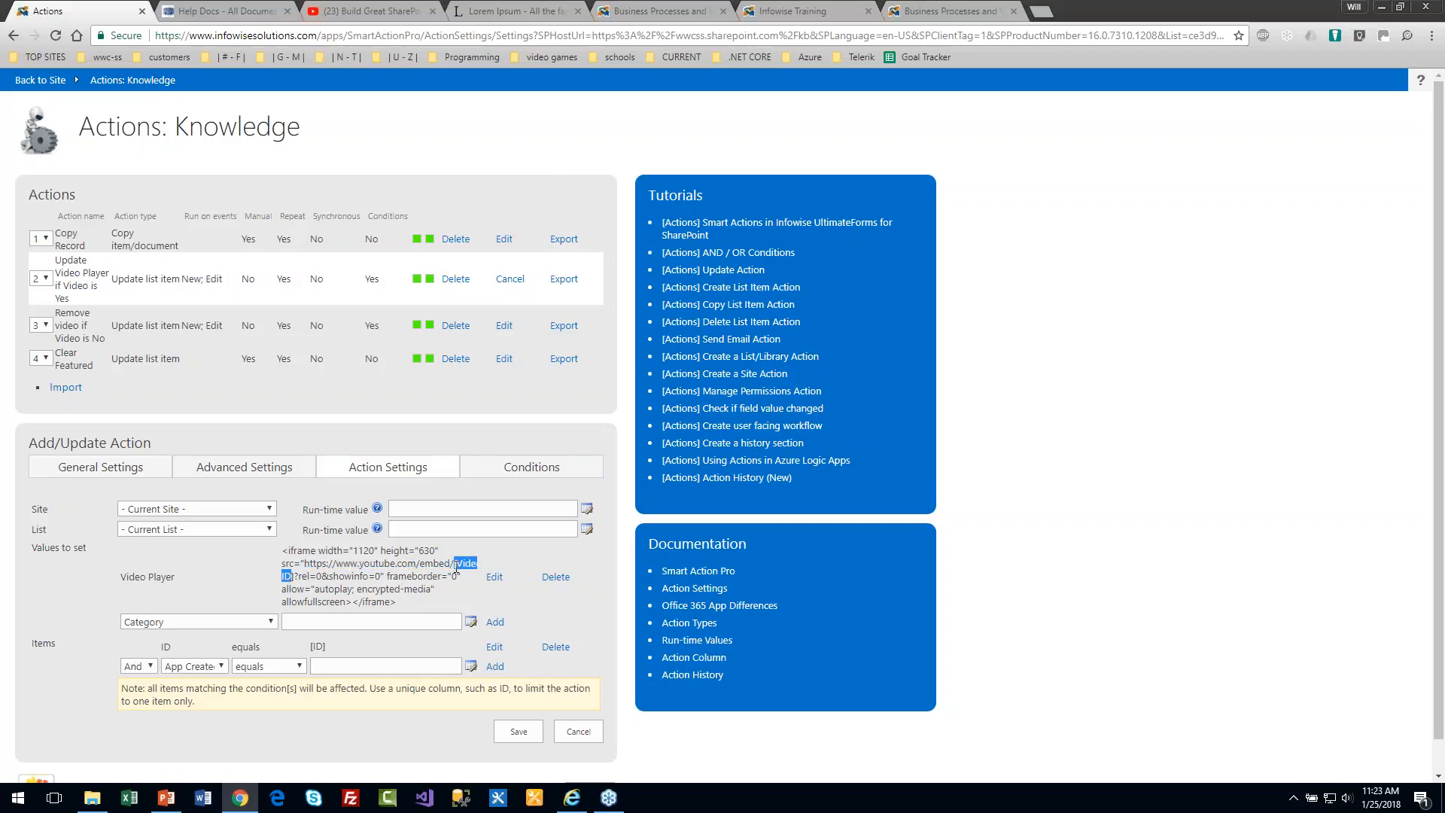
click(493, 471)
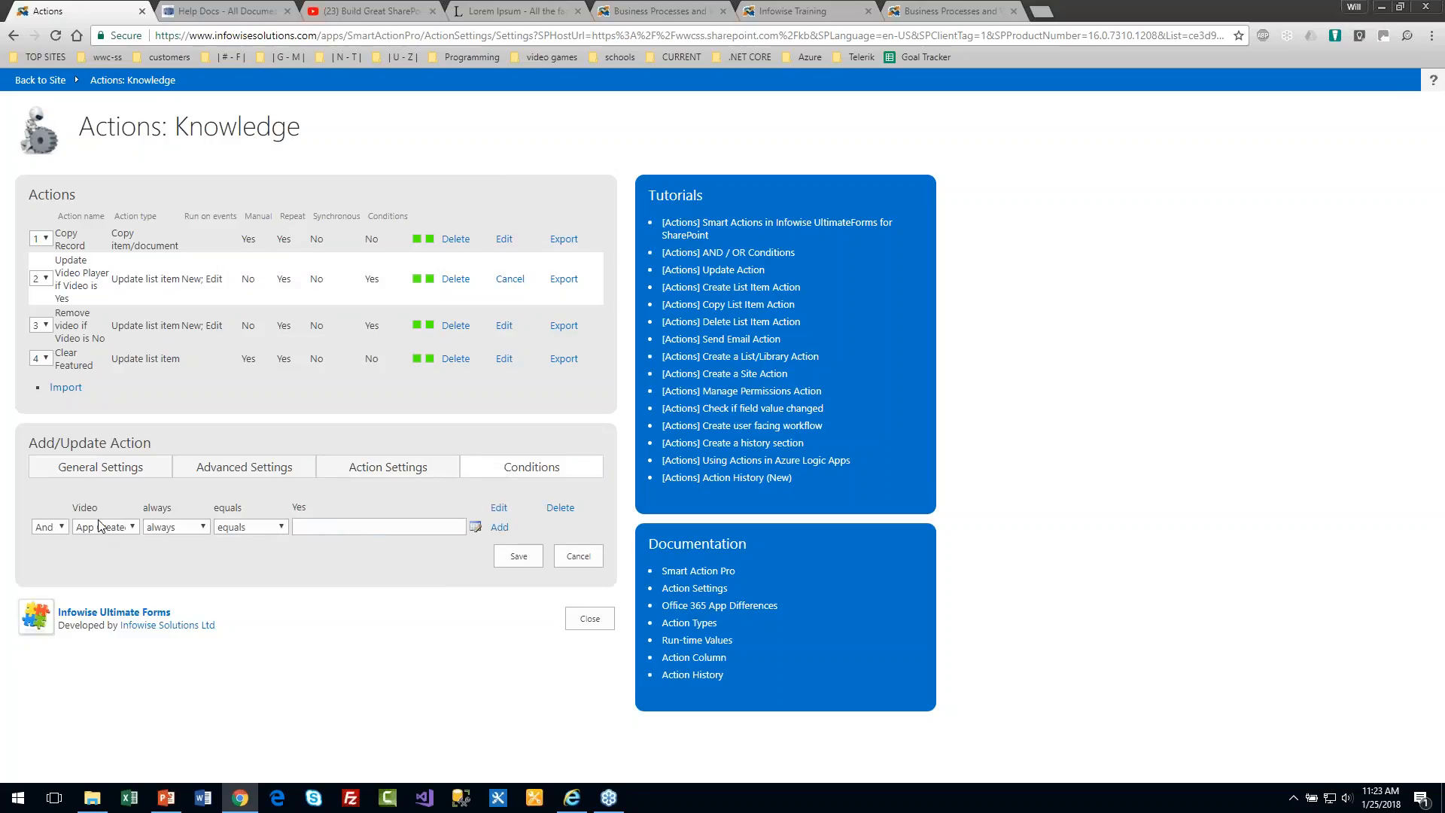
click(372, 472)
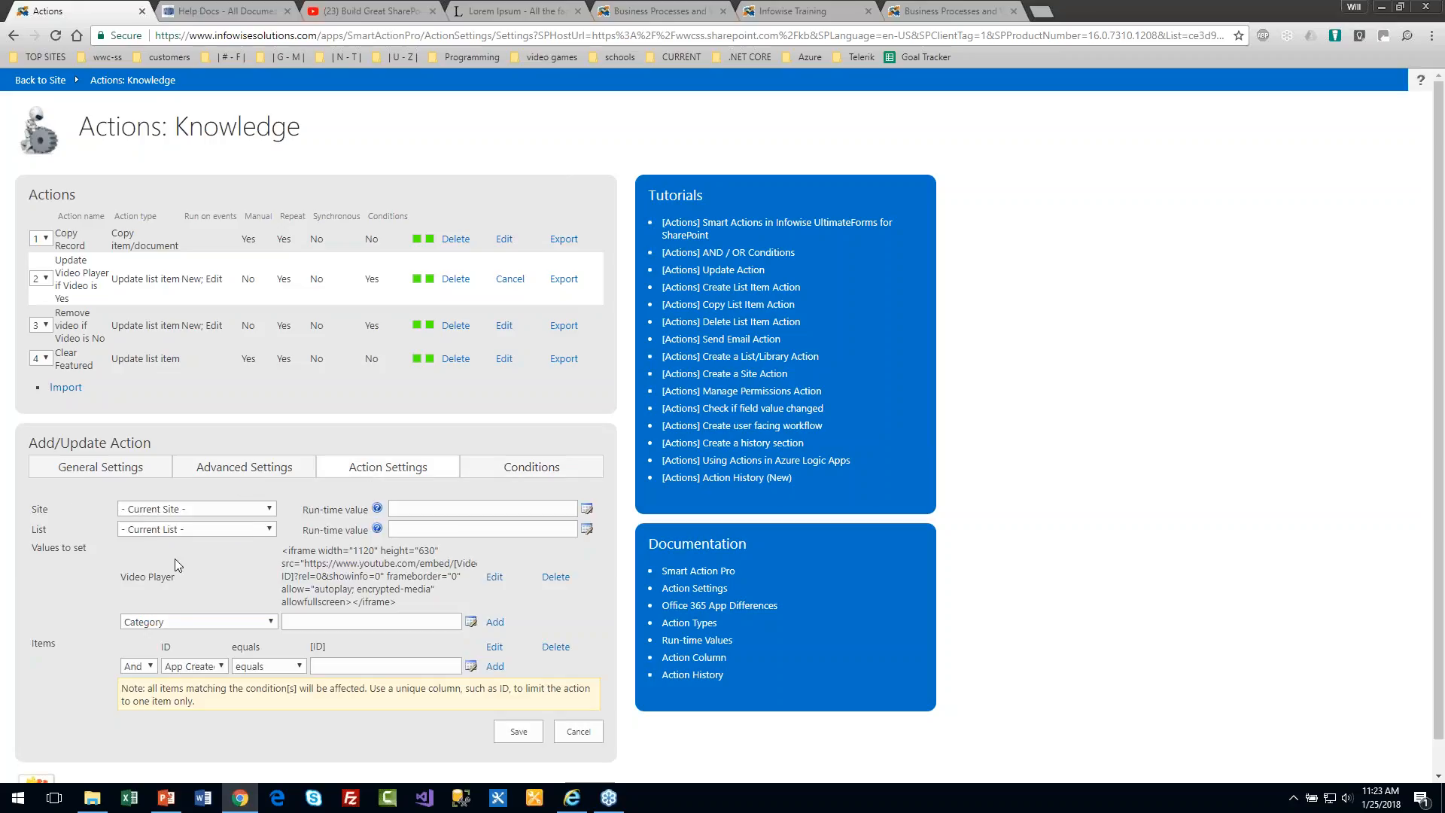
drag(176, 577, 120, 577)
click(577, 733)
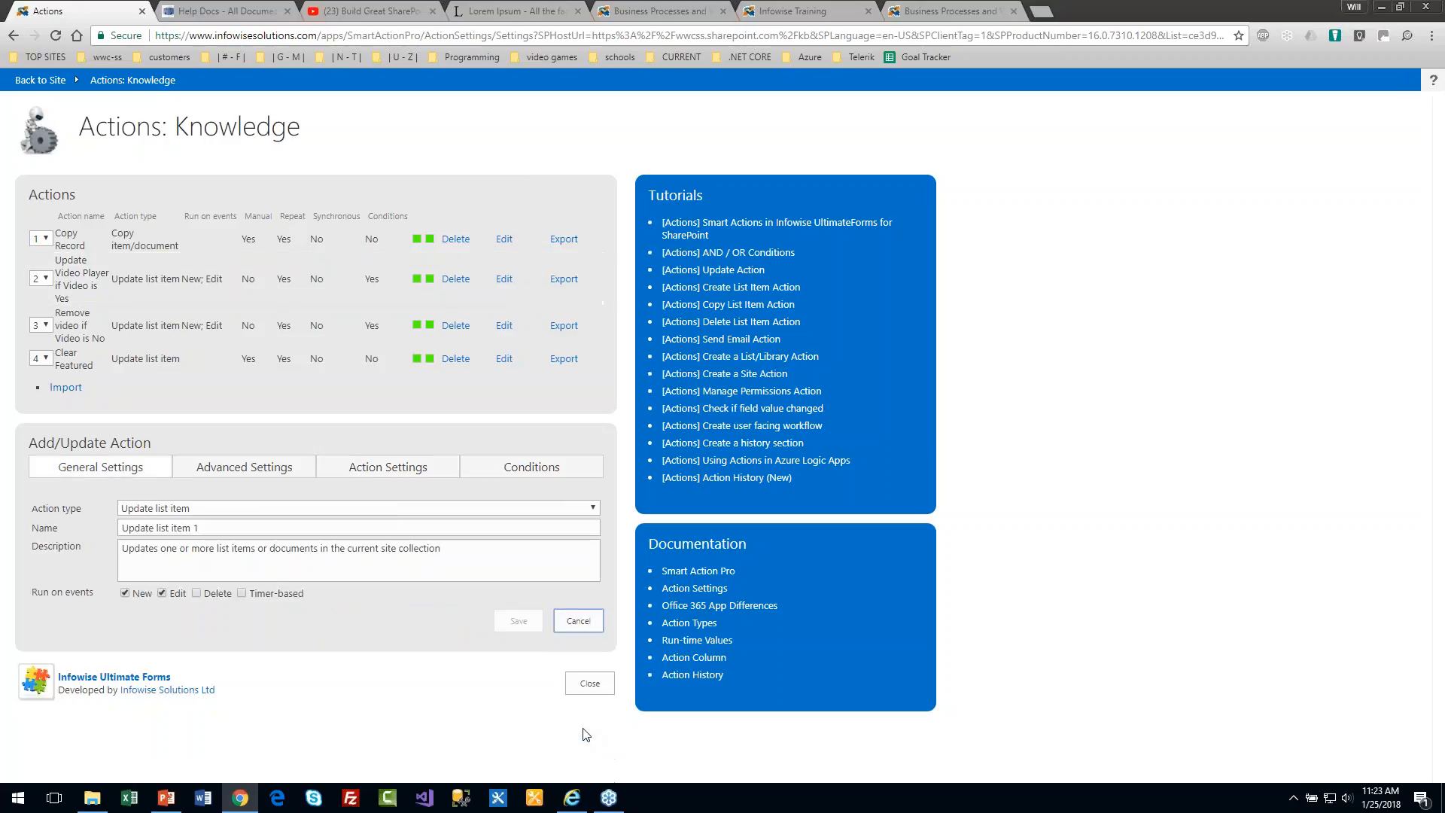
click(590, 684)
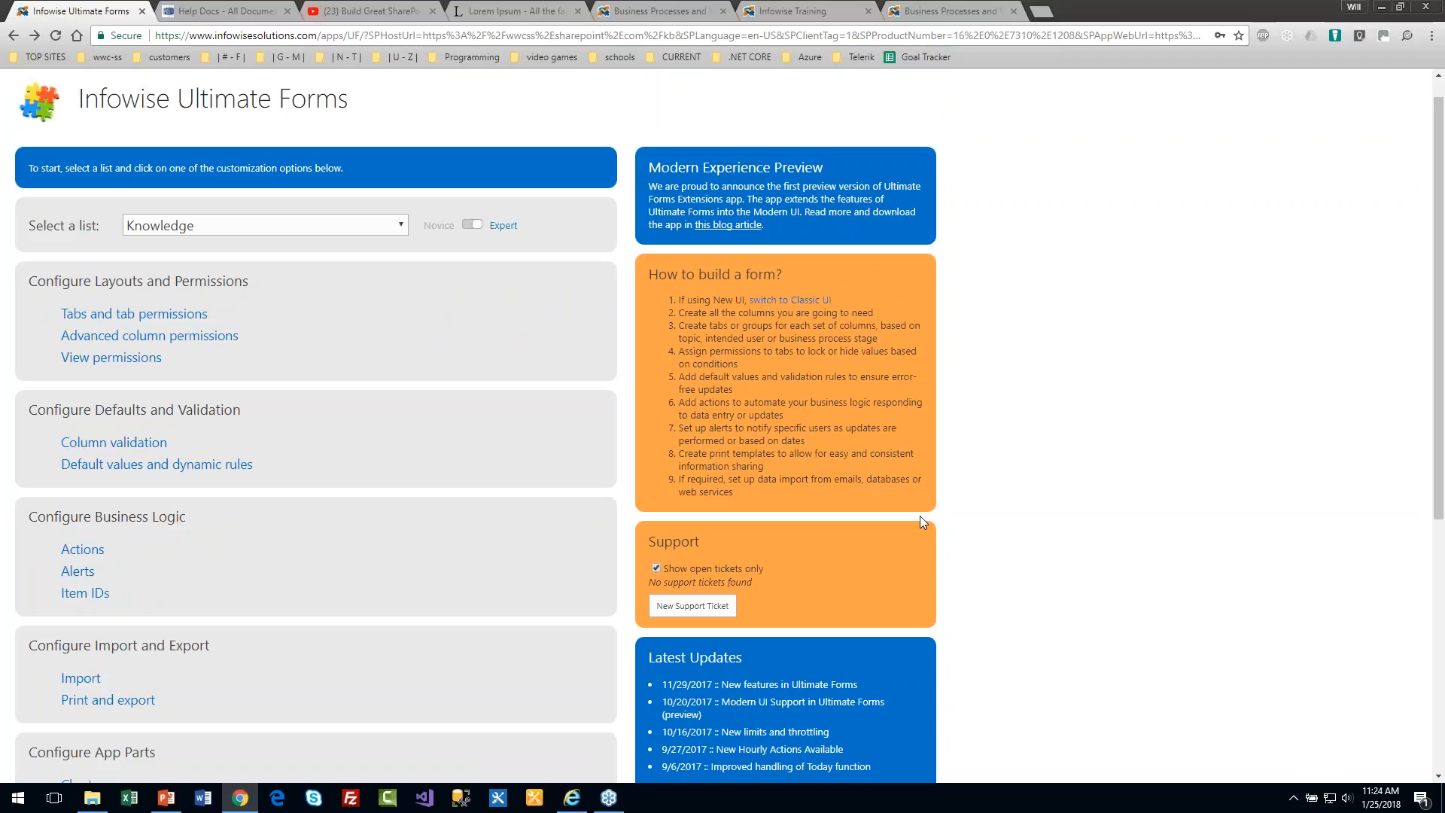
- Open the Knowledge list's alerts and load the KB Record Updated mail template for viewing
drag(1439, 297, 1440, 305)
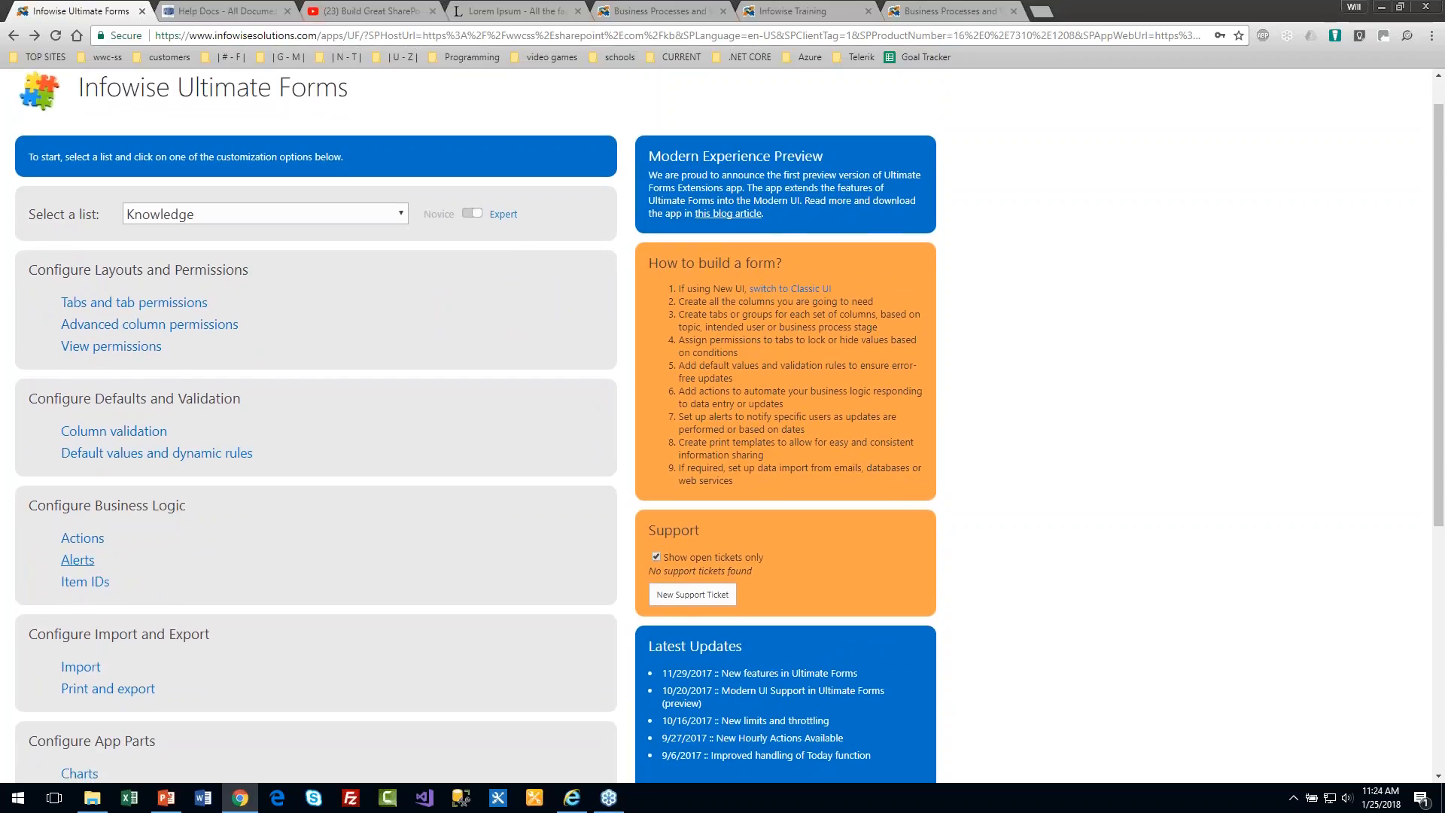
click(77, 560)
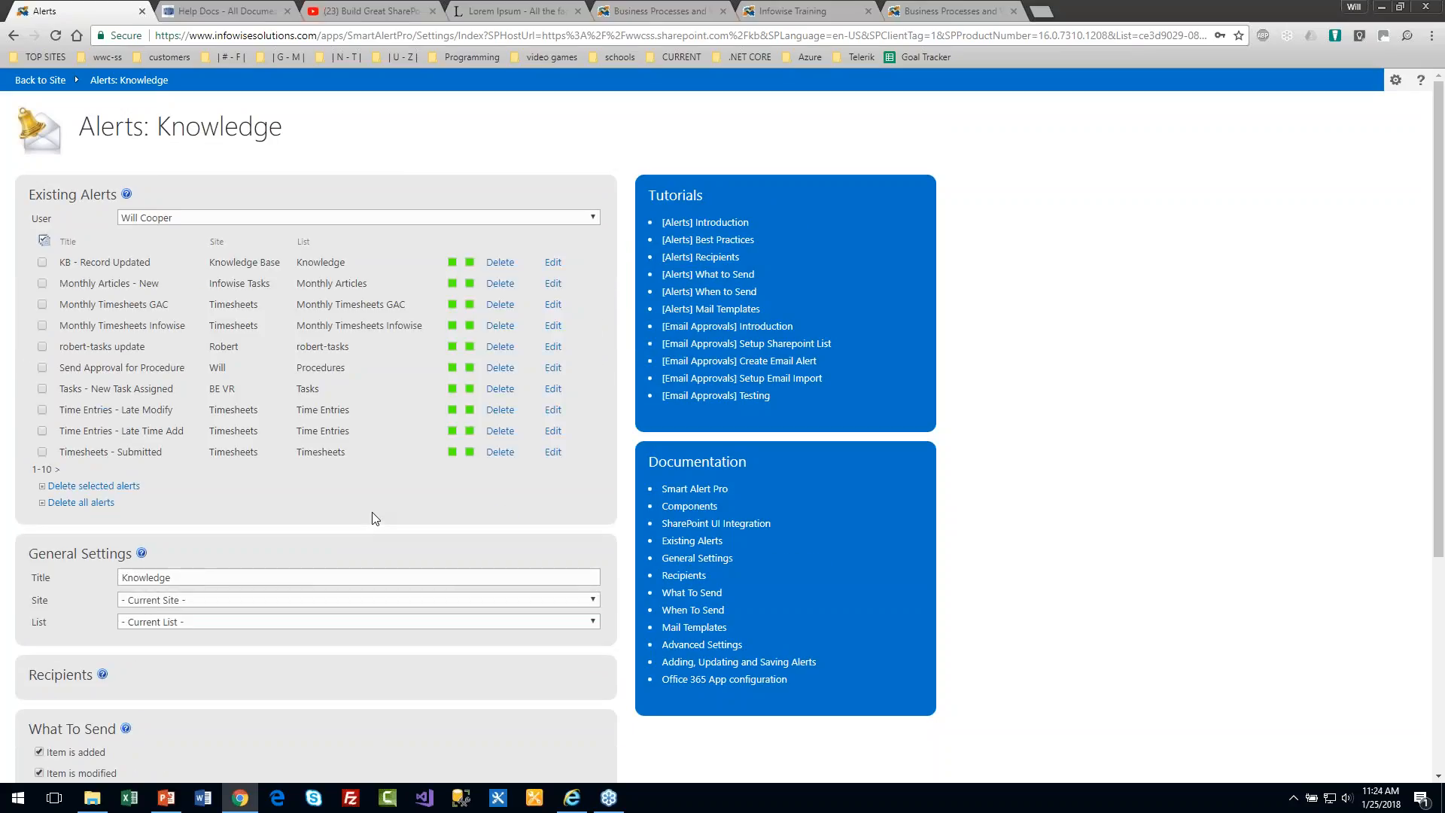
scroll(1440, 379, down, 5)
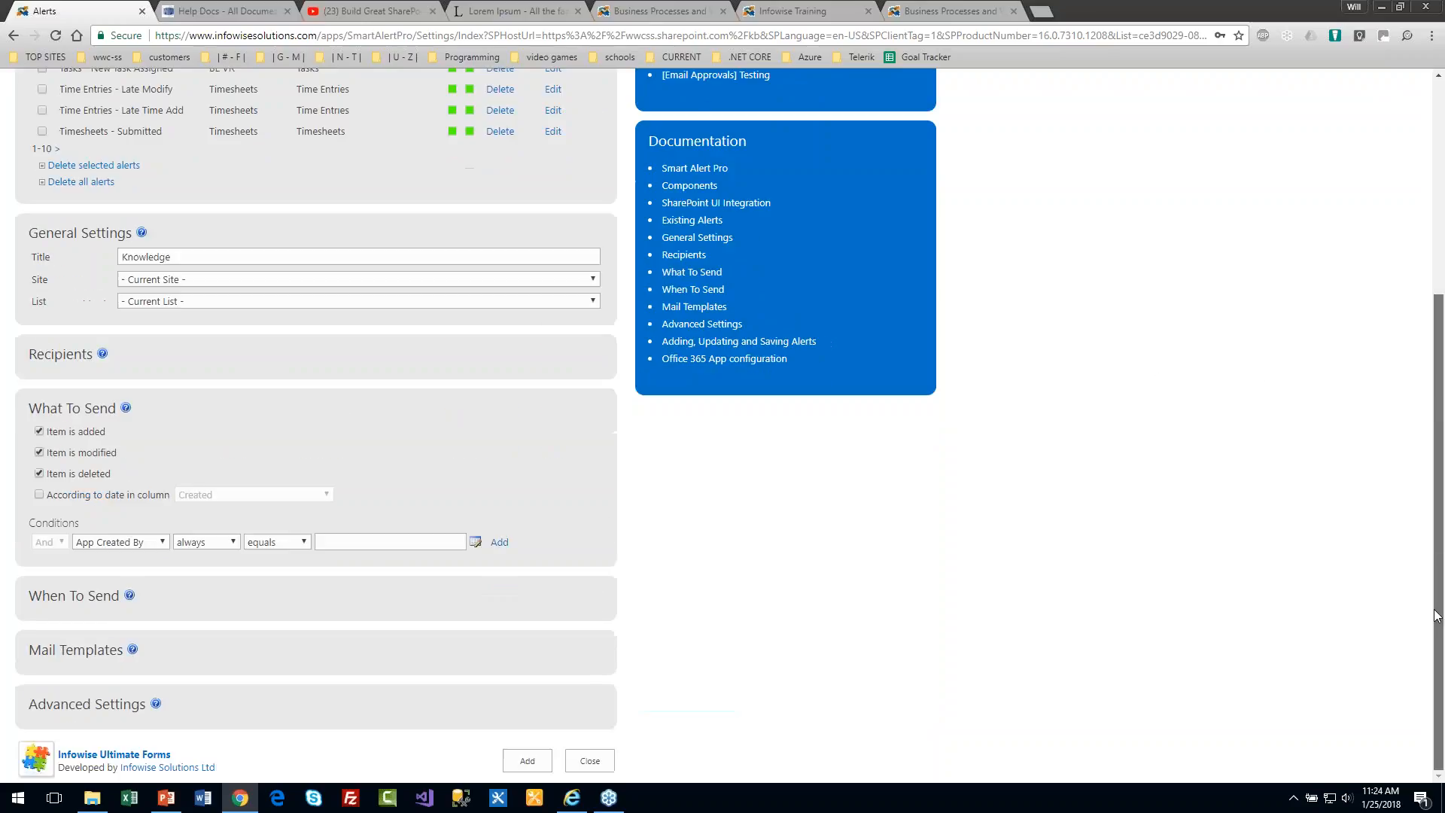
click(107, 656)
click(141, 762)
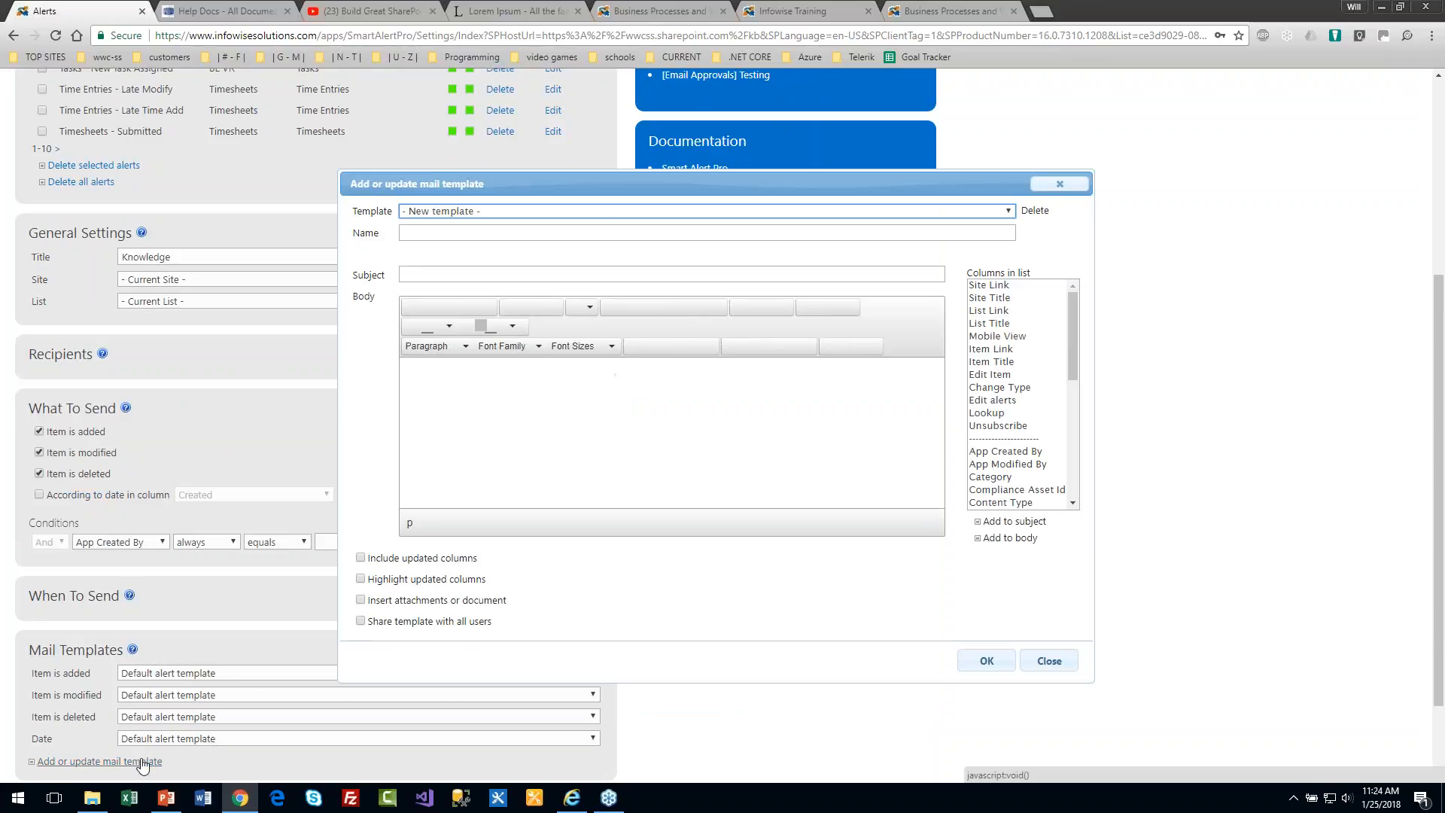
click(503, 212)
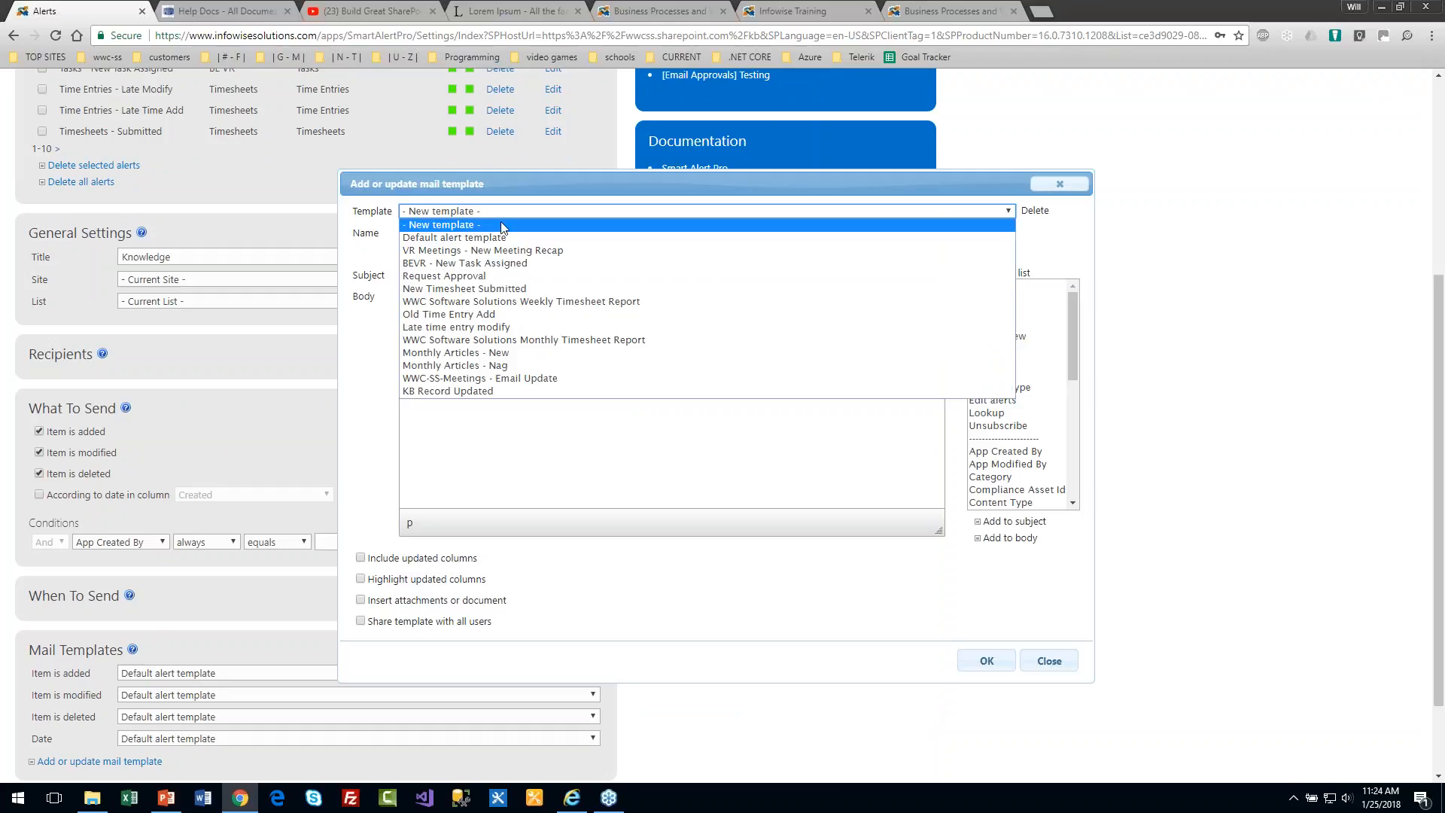
click(508, 393)
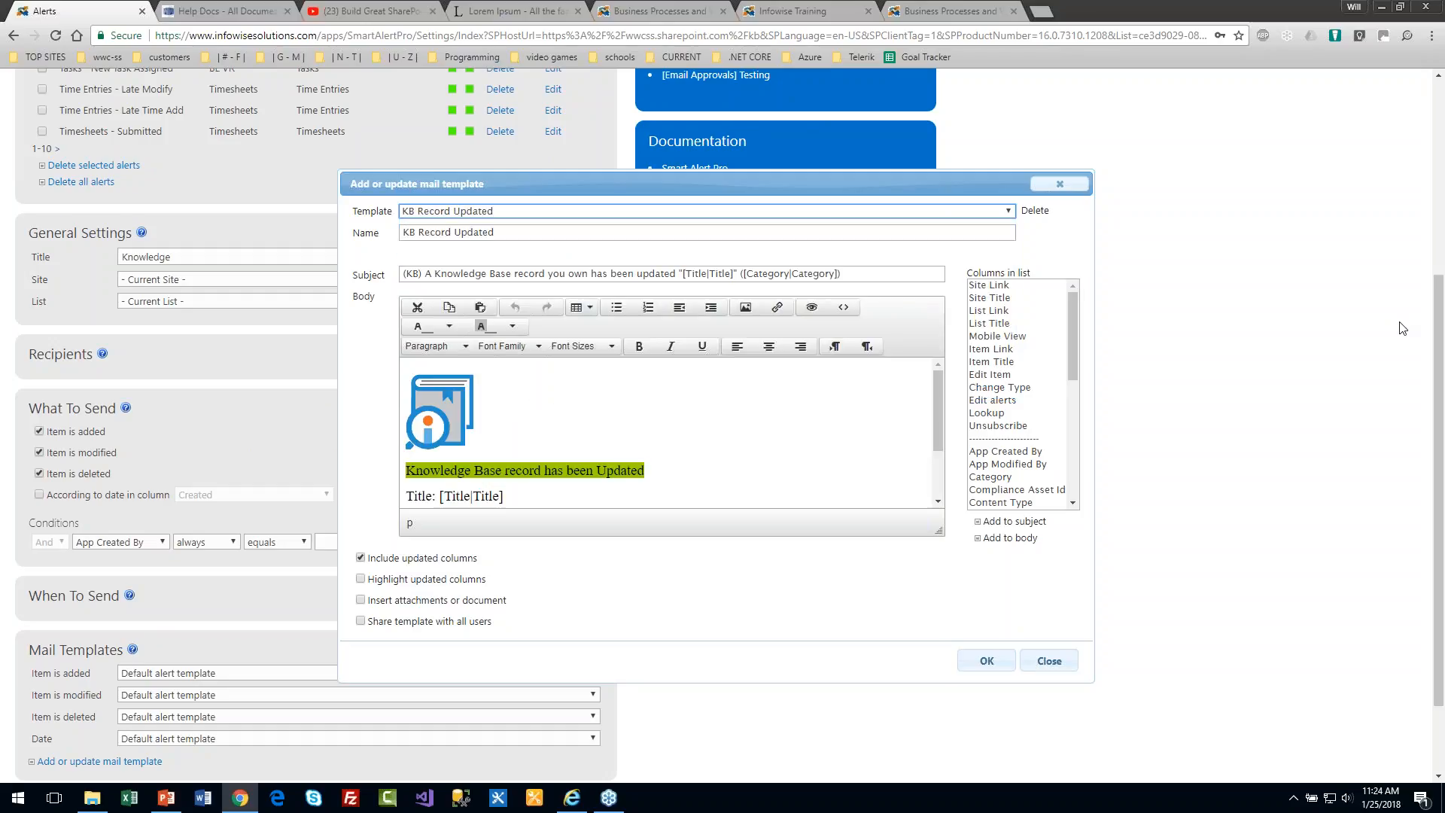
- Switch to Internet Explorer, read the update notification email for the Widgets Guide record, and close its window
key(alt+Tab)
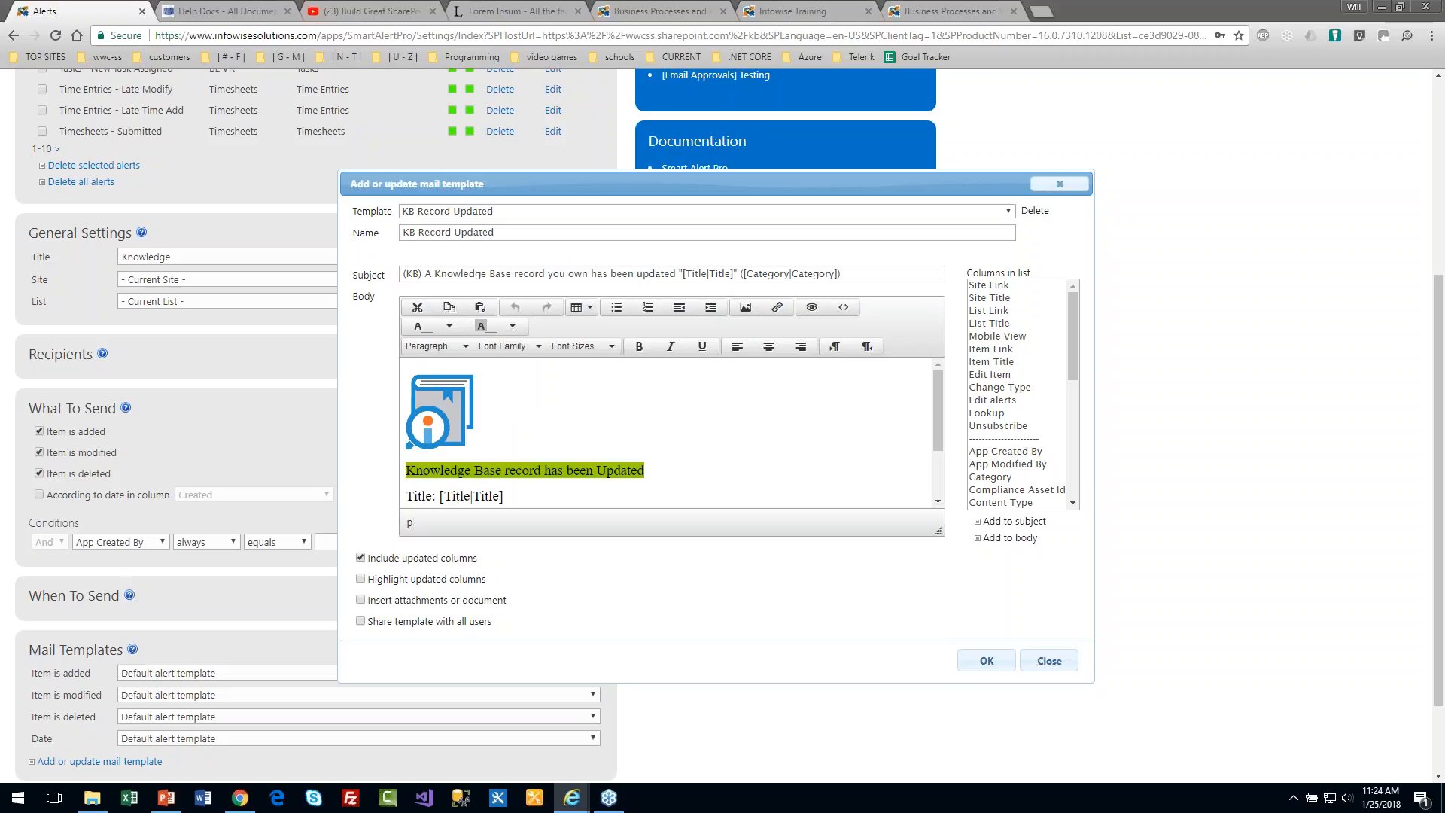
drag(1444, 143, 733, 172)
mouse_move(994, 306)
mouse_down()
mouse_move(995, 399)
mouse_move(986, 294)
mouse_up()
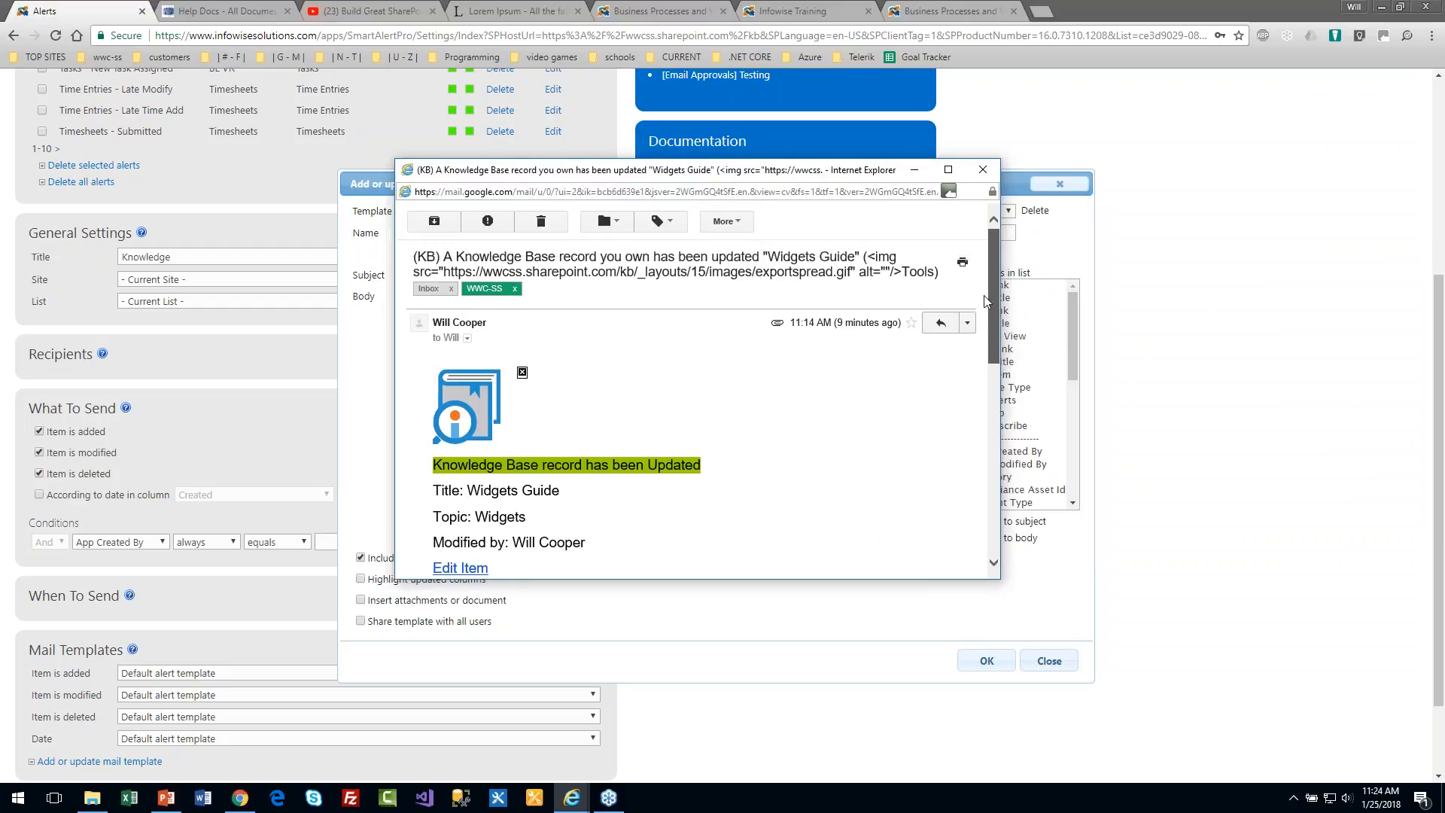
click(982, 171)
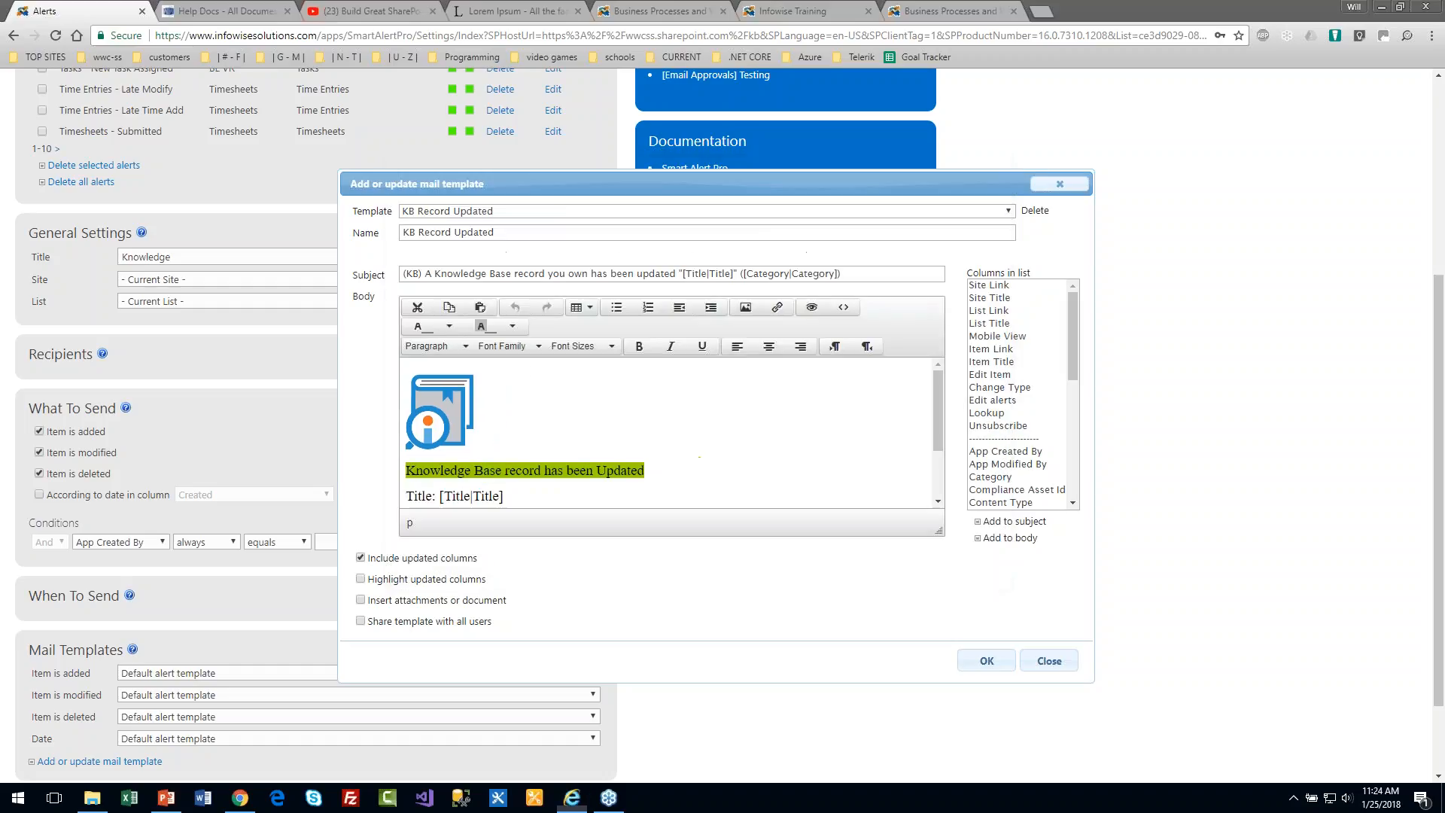
- Examine the column placeholders in the body and subject of the KB Record Updated template, and close it without saving
drag(938, 396, 956, 441)
click(532, 366)
scroll(1067, 362, down, 4)
drag(527, 415, 437, 411)
scroll(820, 406, up, 2)
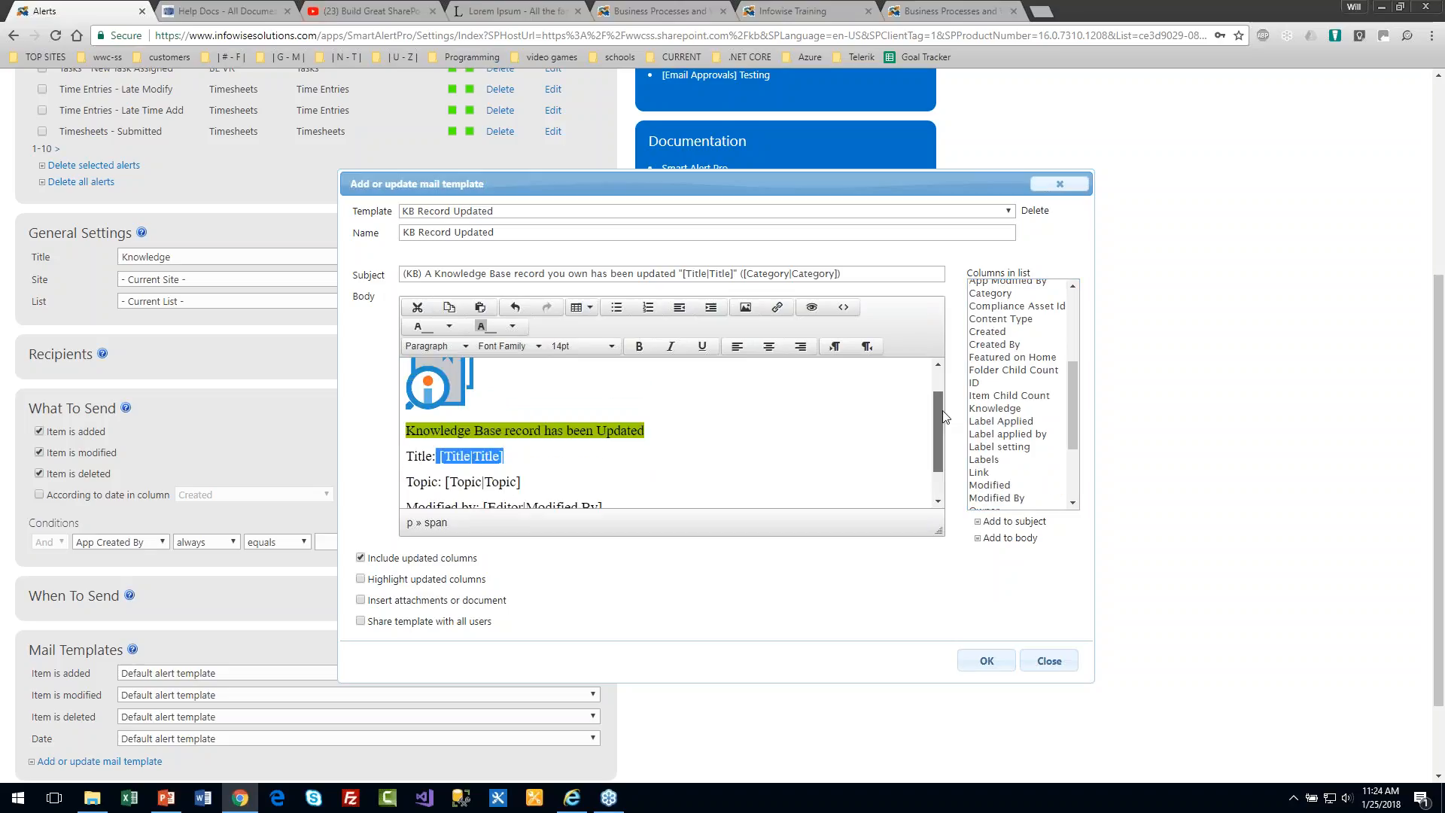
drag(842, 274, 673, 276)
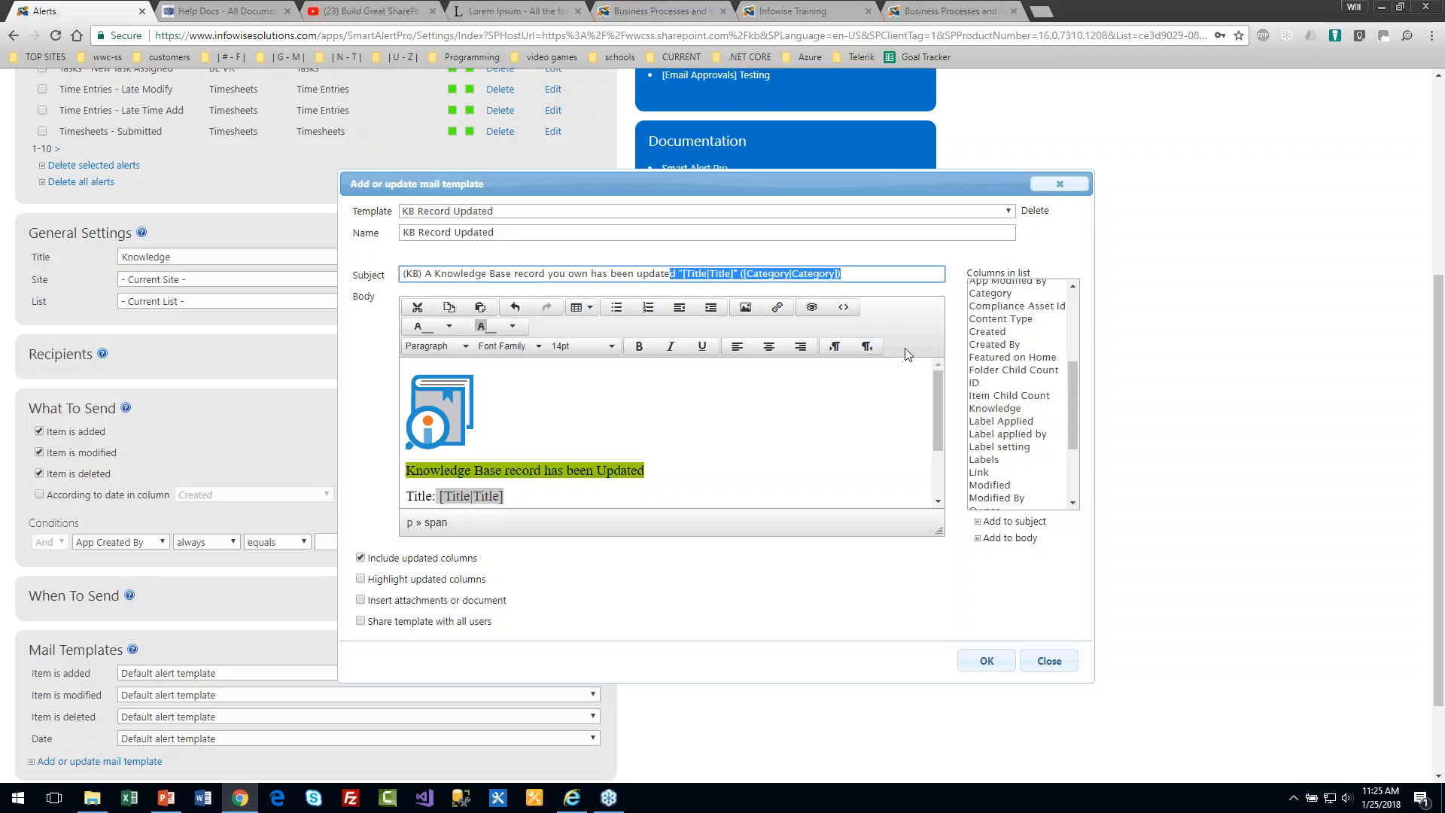
click(1059, 186)
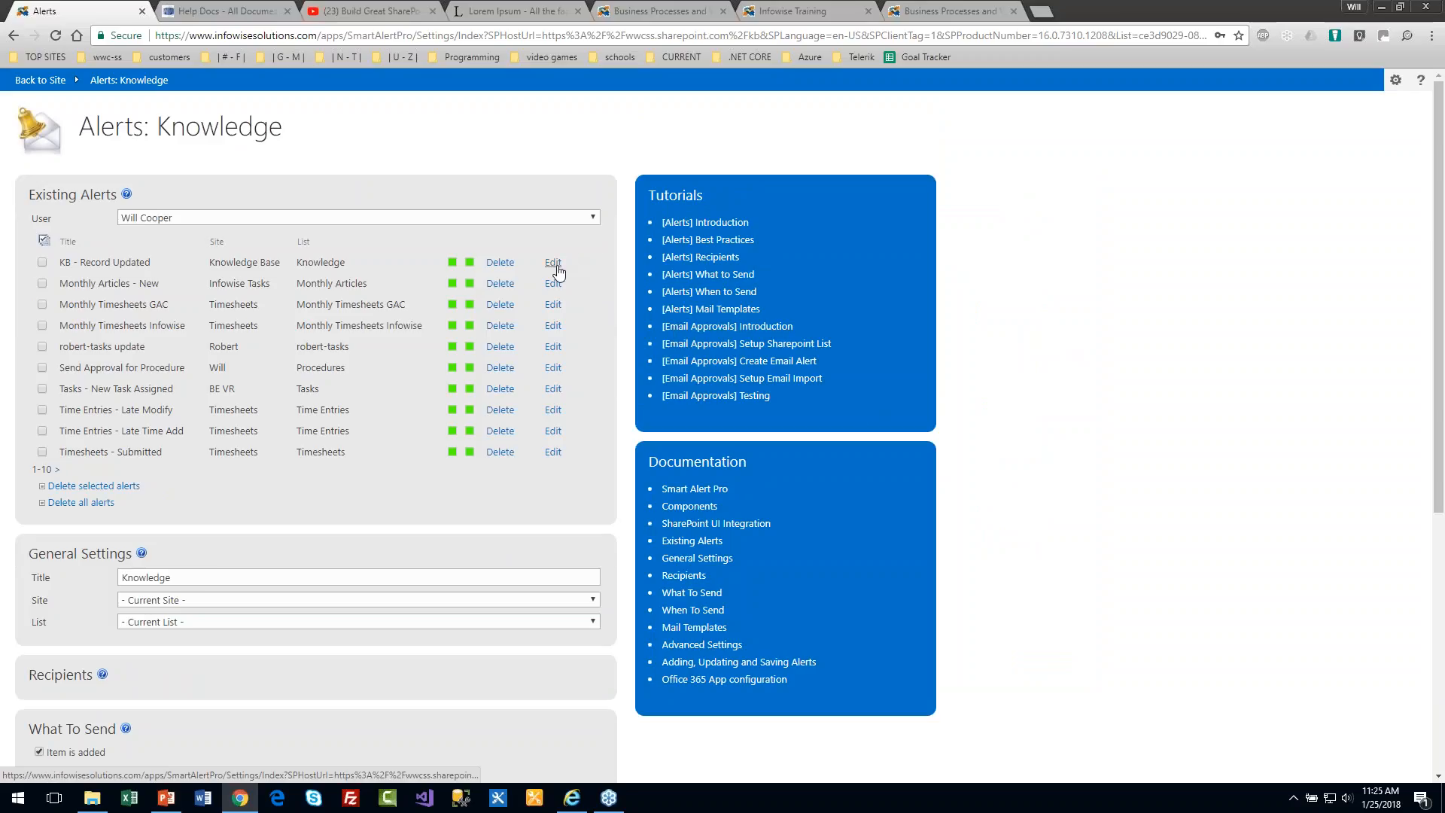
- Examine the recipients, trigger and mail template of the "KB - Record Updated" alert, close without updating, and return to the Knowledge Base site
click(554, 262)
scroll(1408, 542, down, 4)
click(71, 350)
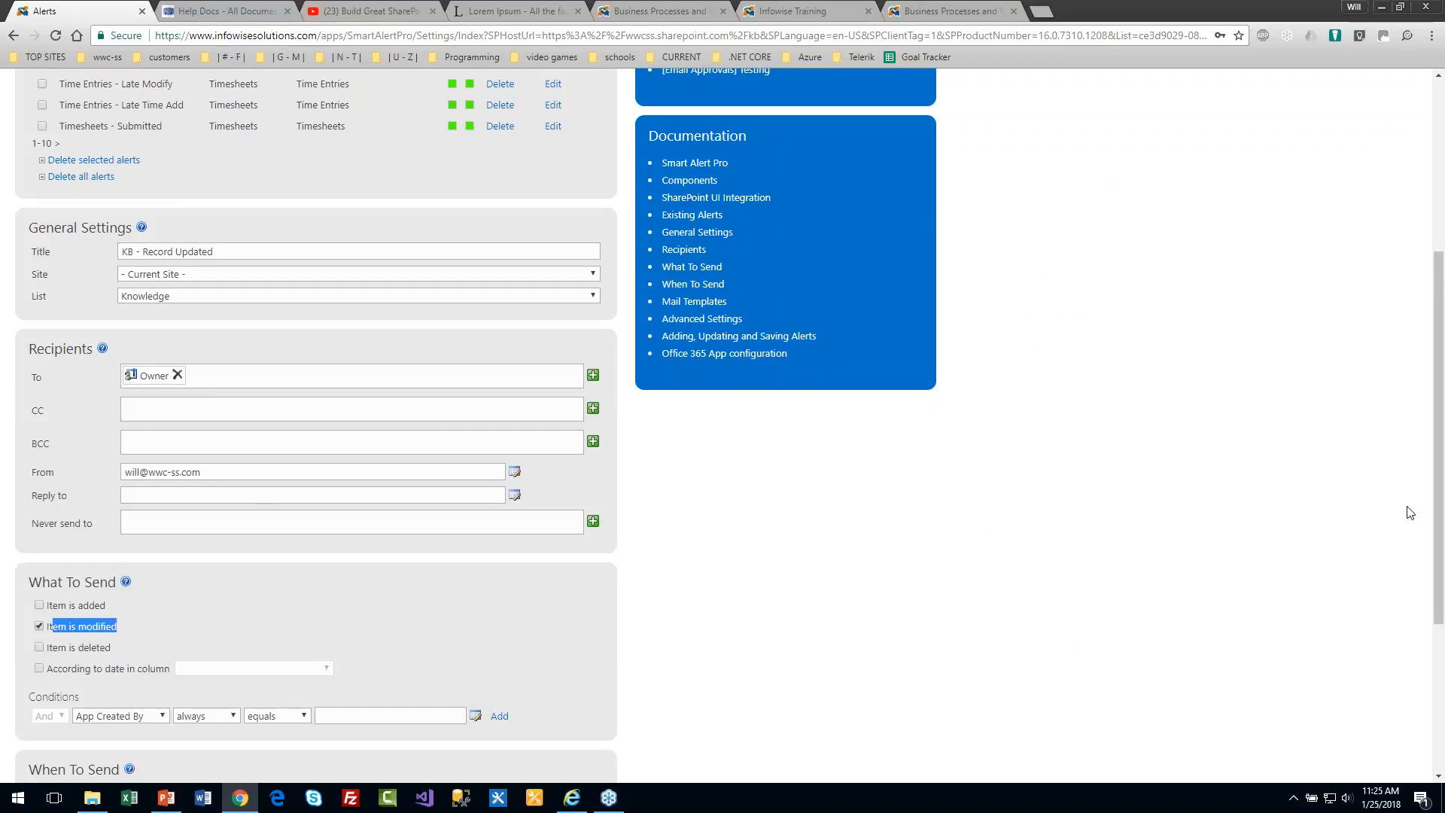
scroll(1438, 504, down, 4)
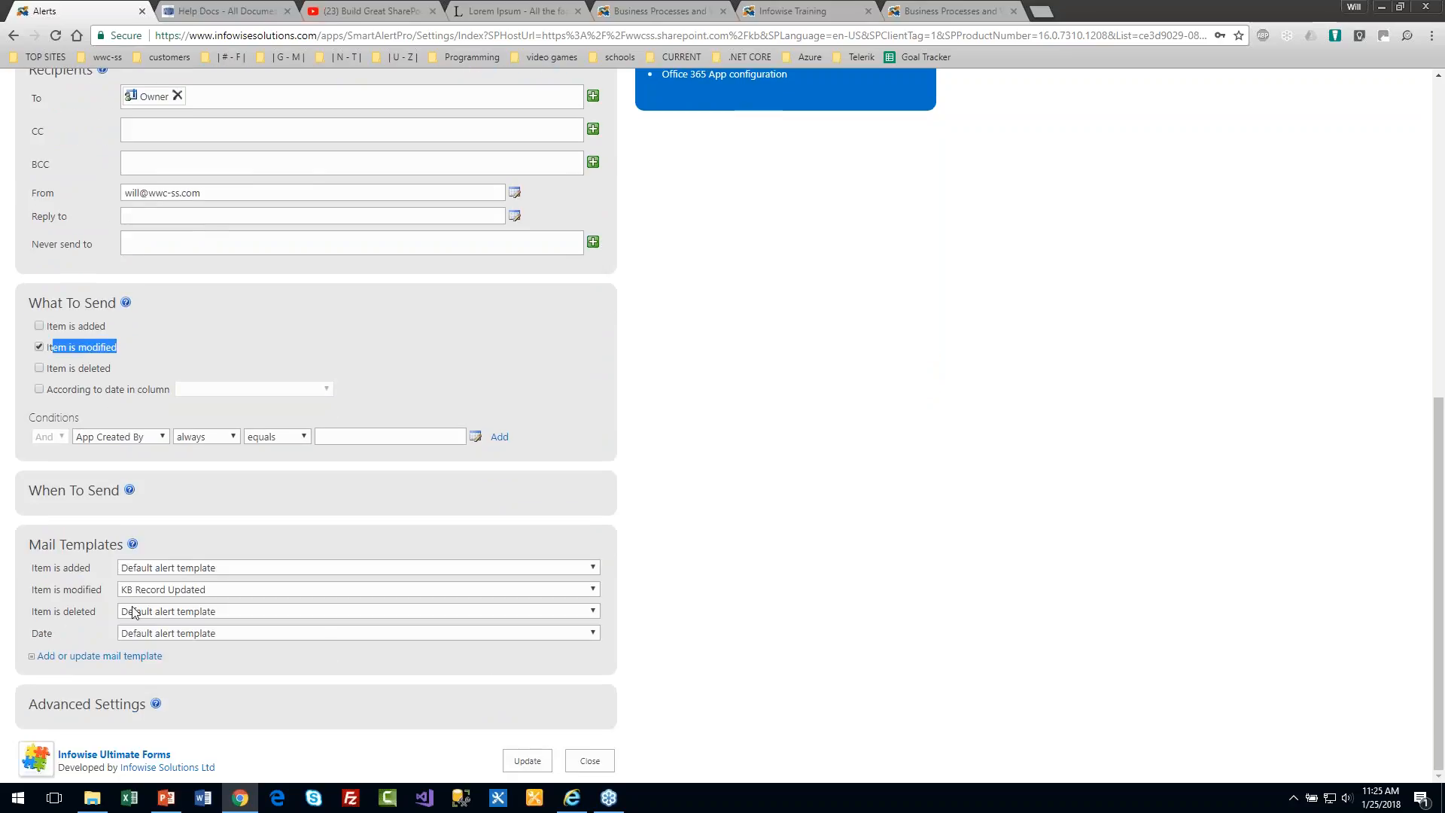
mouse_move(103, 590)
mouse_down()
mouse_move(54, 590)
mouse_move(102, 598)
mouse_up()
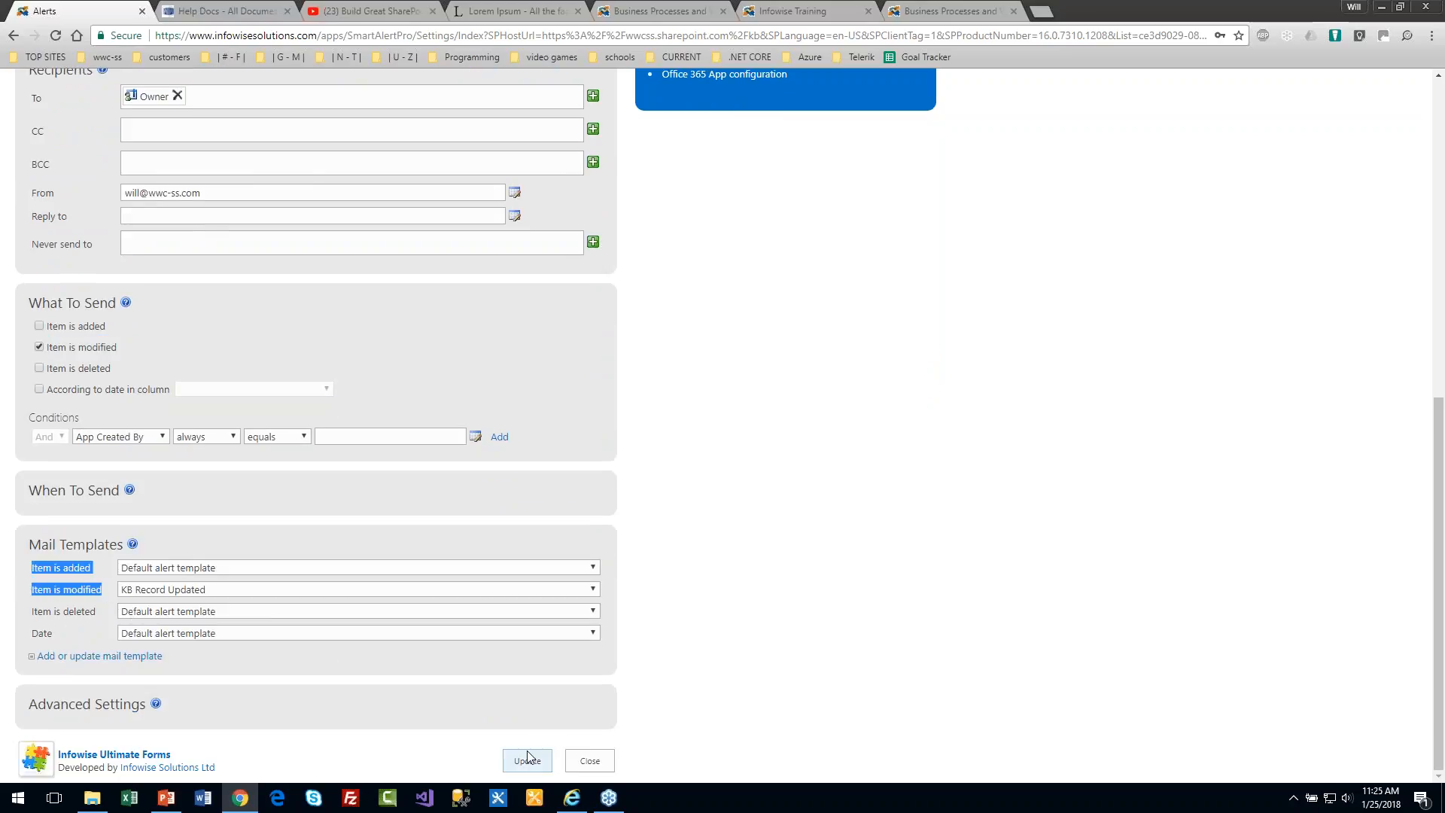
click(591, 762)
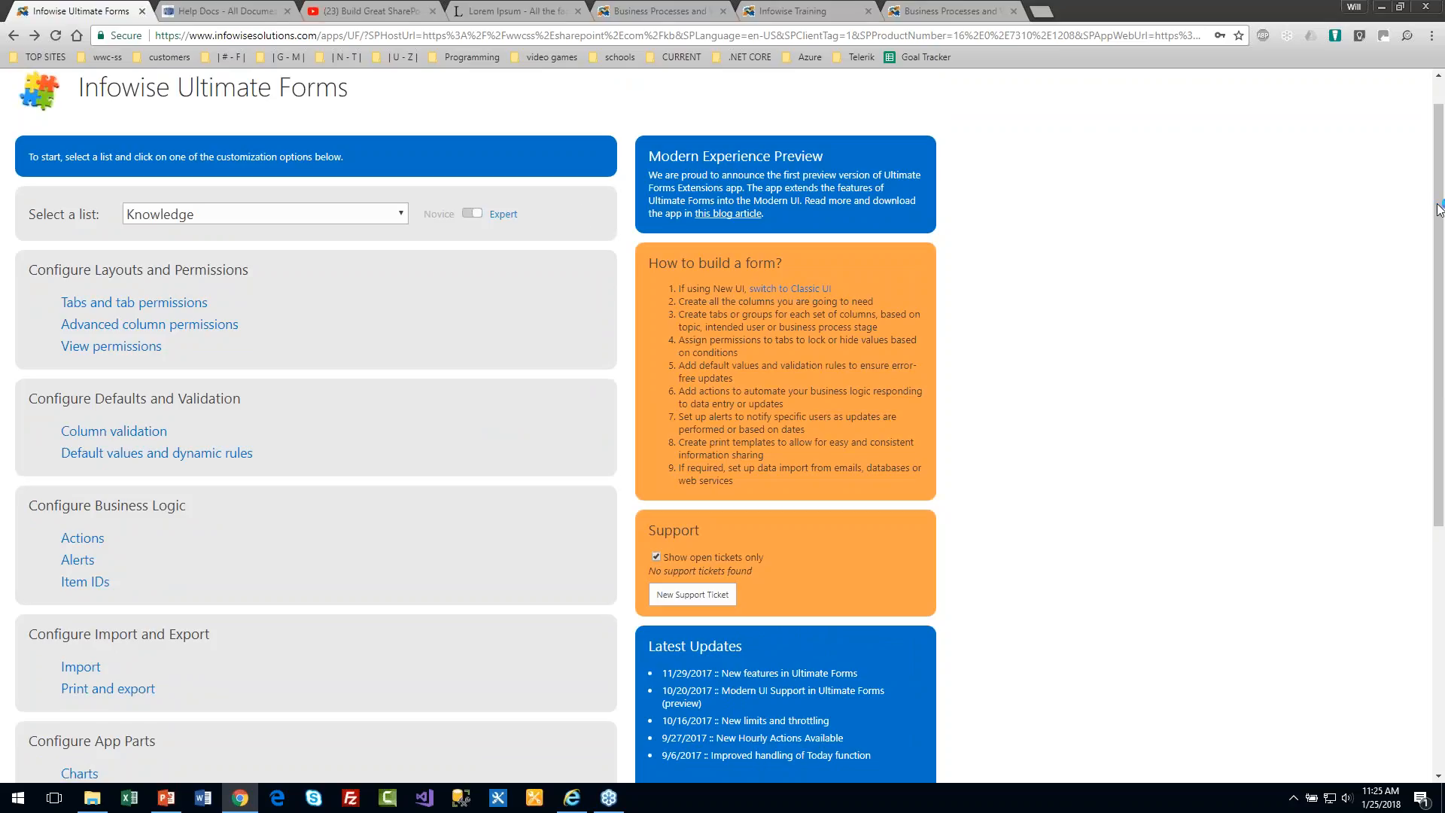
click(47, 81)
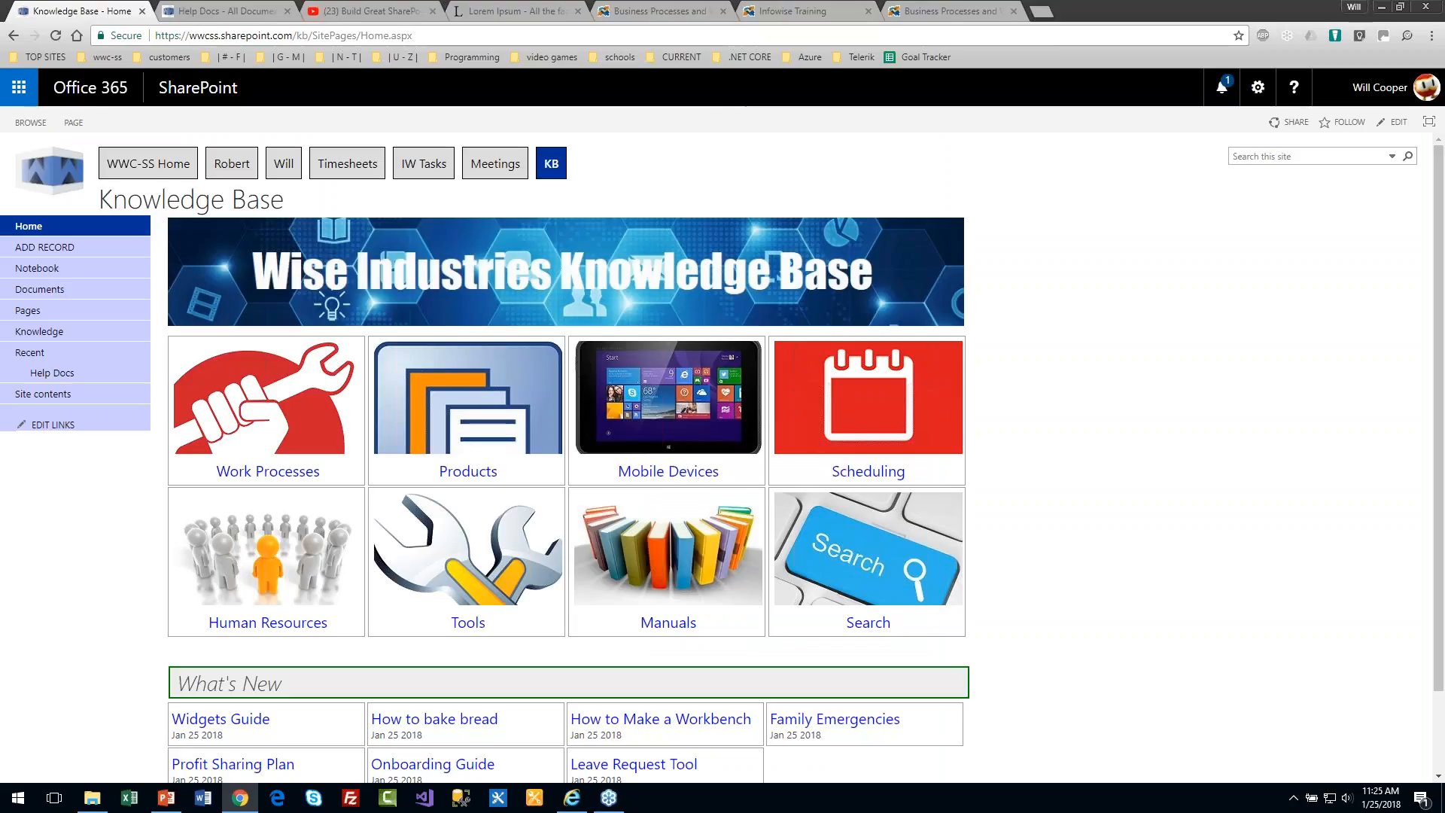
- On the Infowise website, view the free 30-day trial options for Office 365 and close them
click(661, 12)
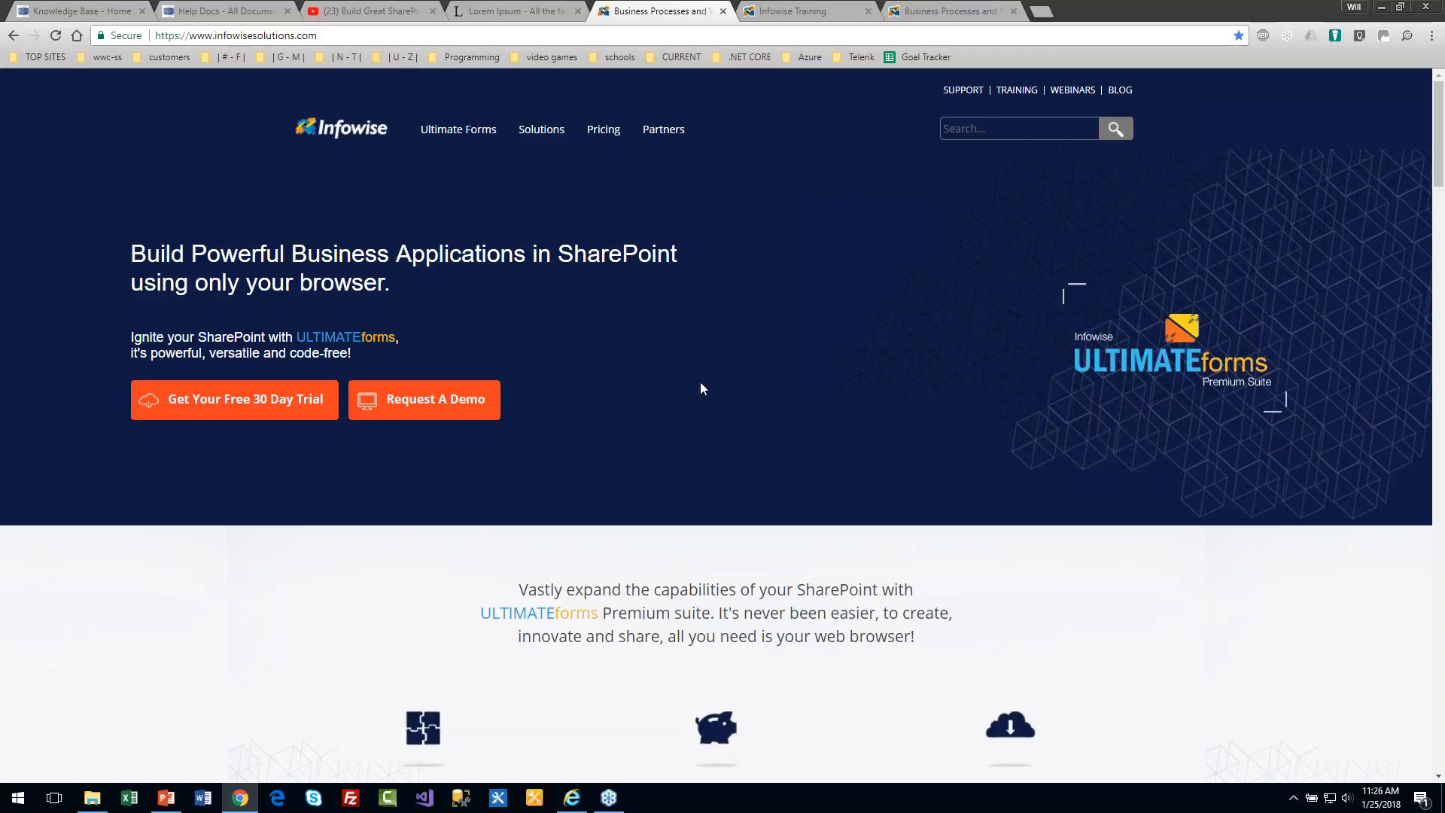
click(263, 405)
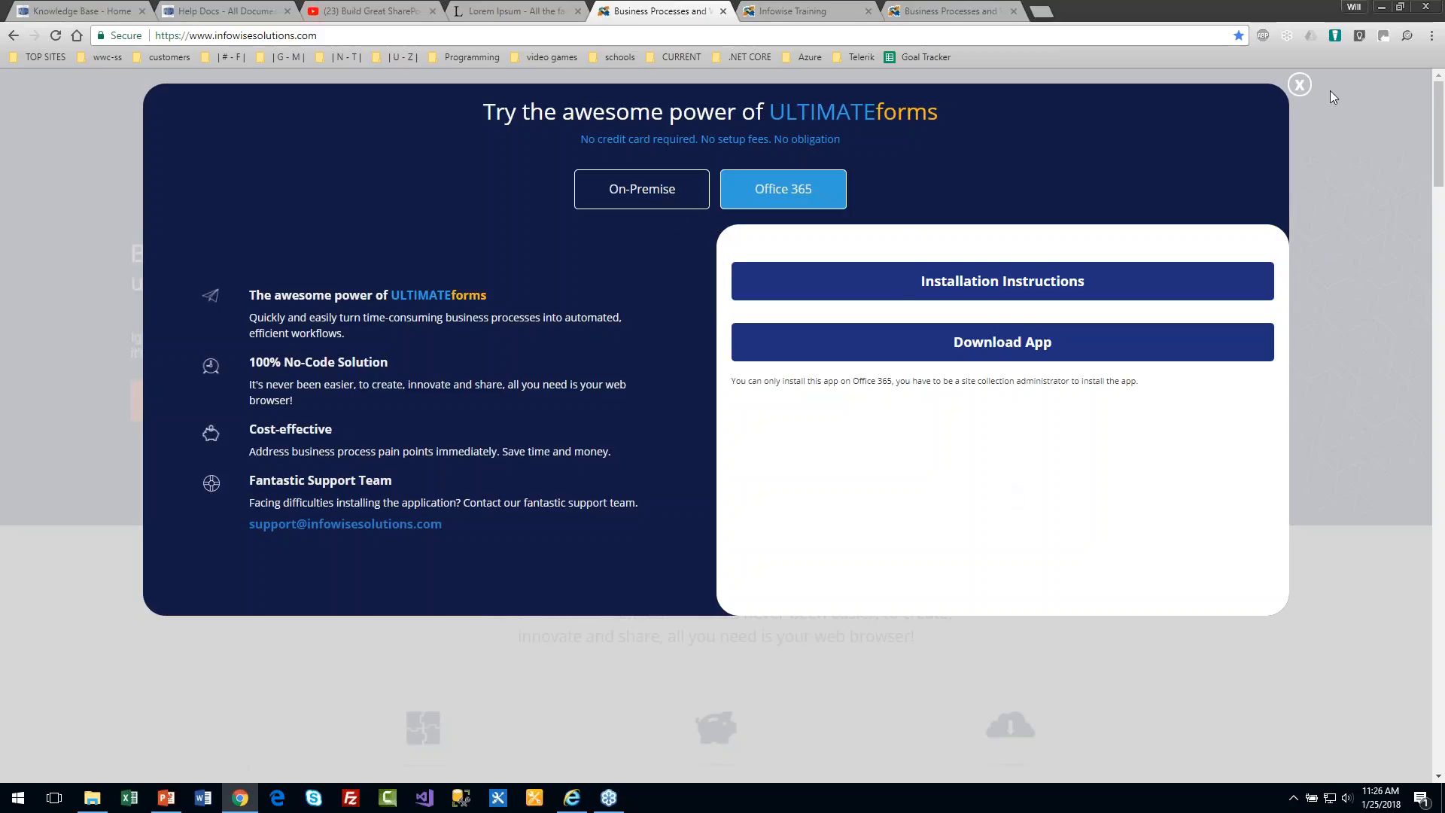
click(1300, 85)
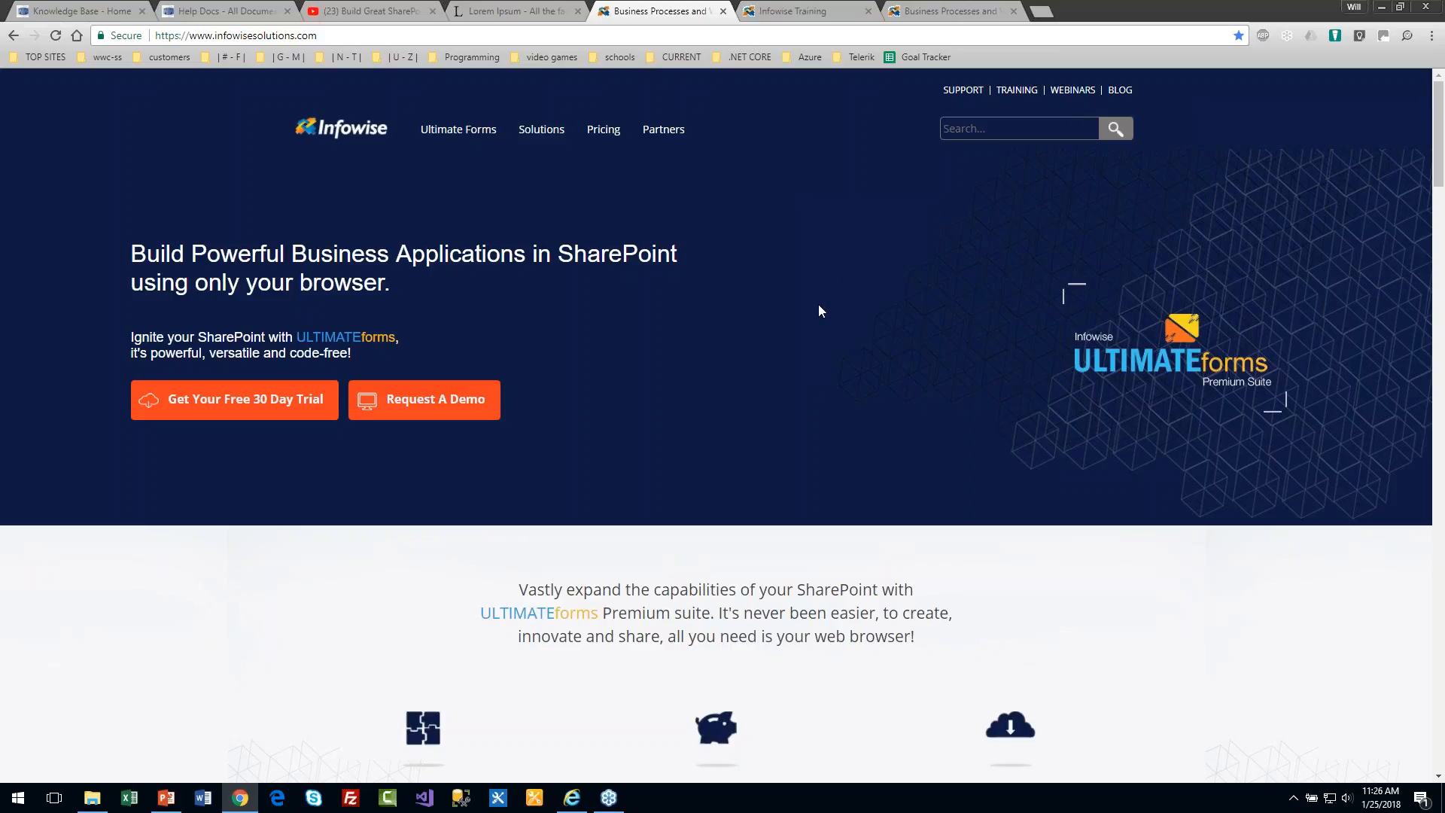
- Look over the Ultimate Forms Instructor-Led Training page on the Infowise website
click(797, 12)
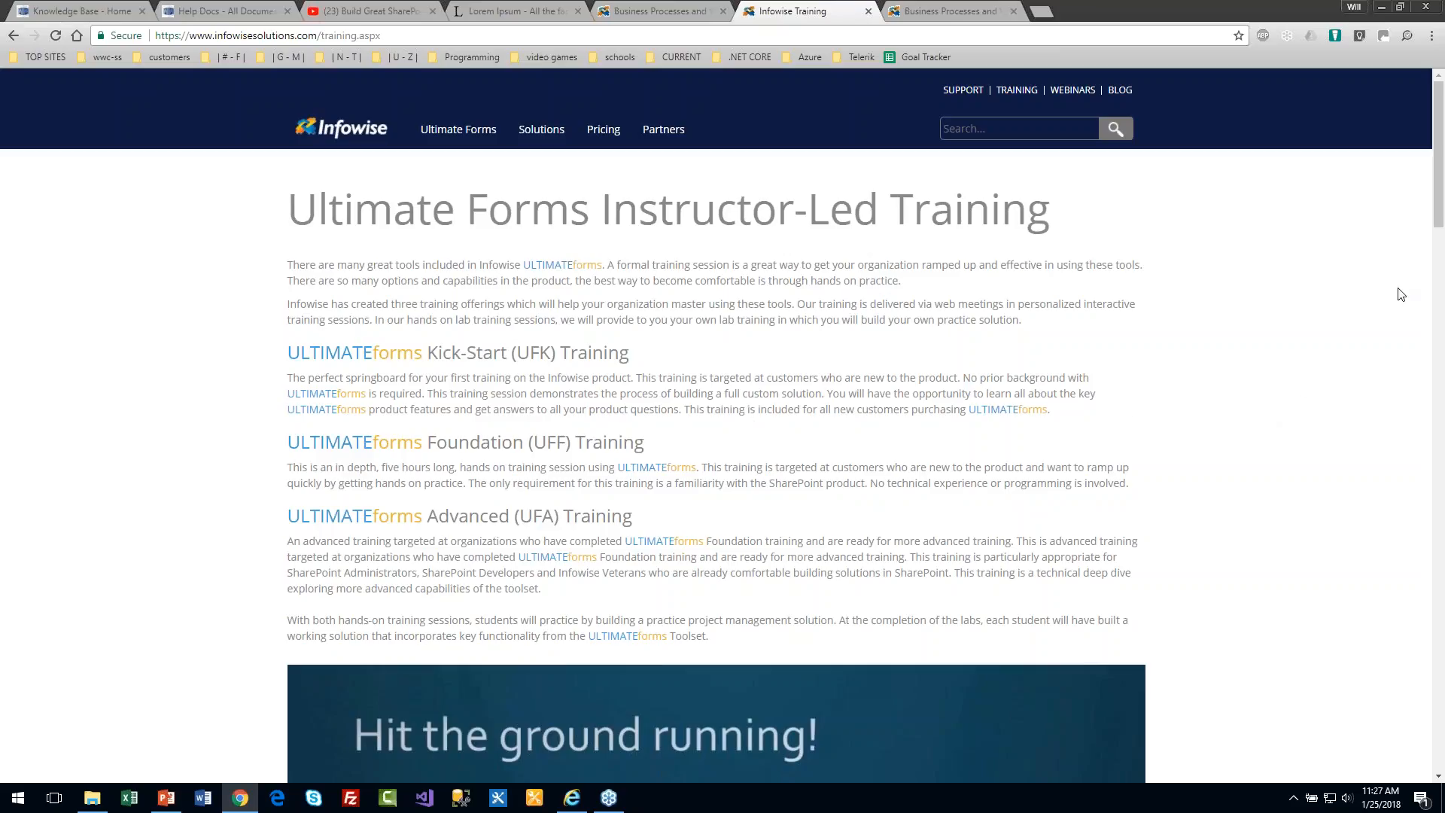
scroll(1439, 237, down, 1)
drag(1440, 237, 1417, 175)
- View the Infowise webinars list, go back to the Infowise home page, and return to the Knowledge Base home page
click(1081, 96)
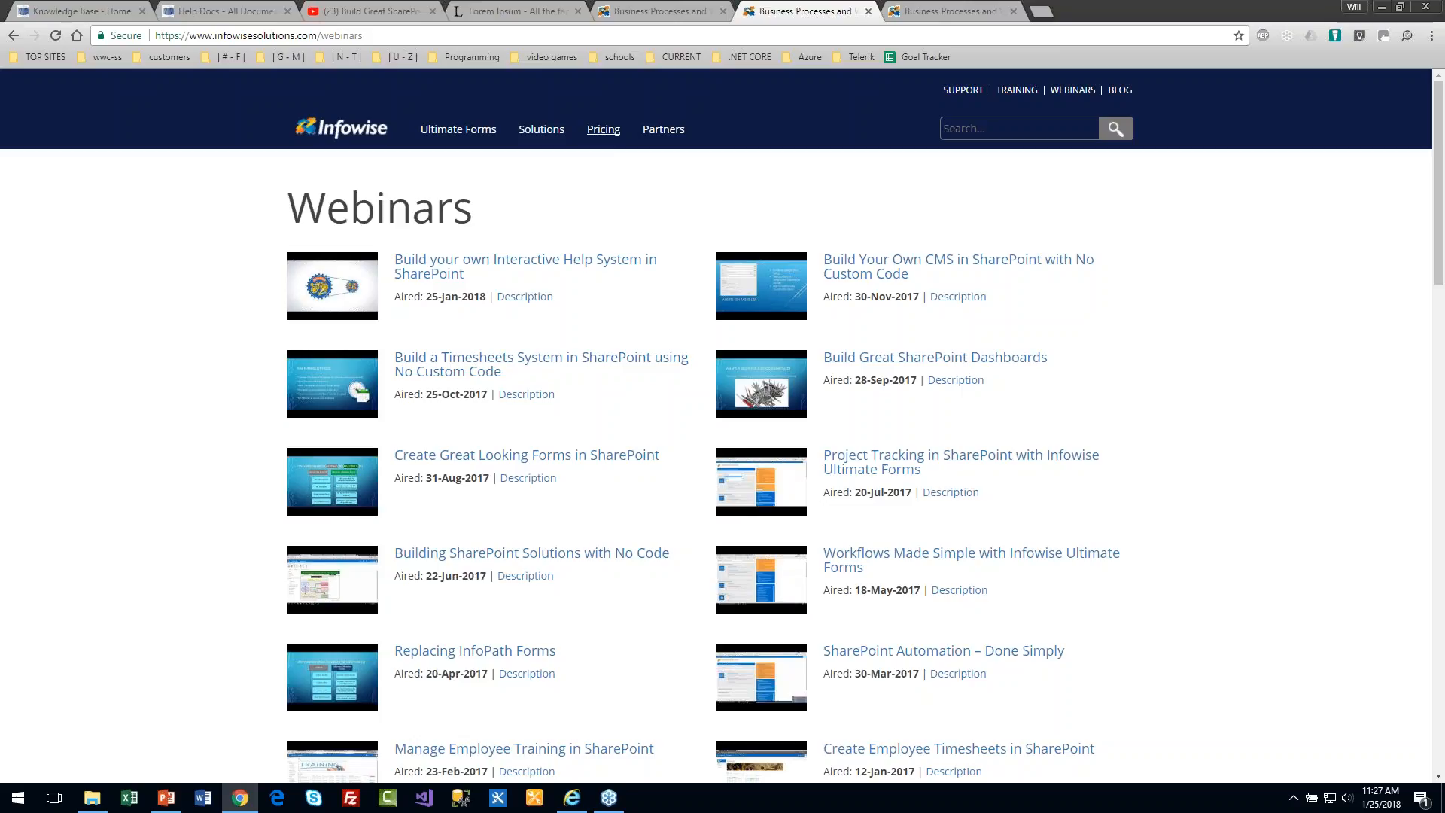
click(378, 131)
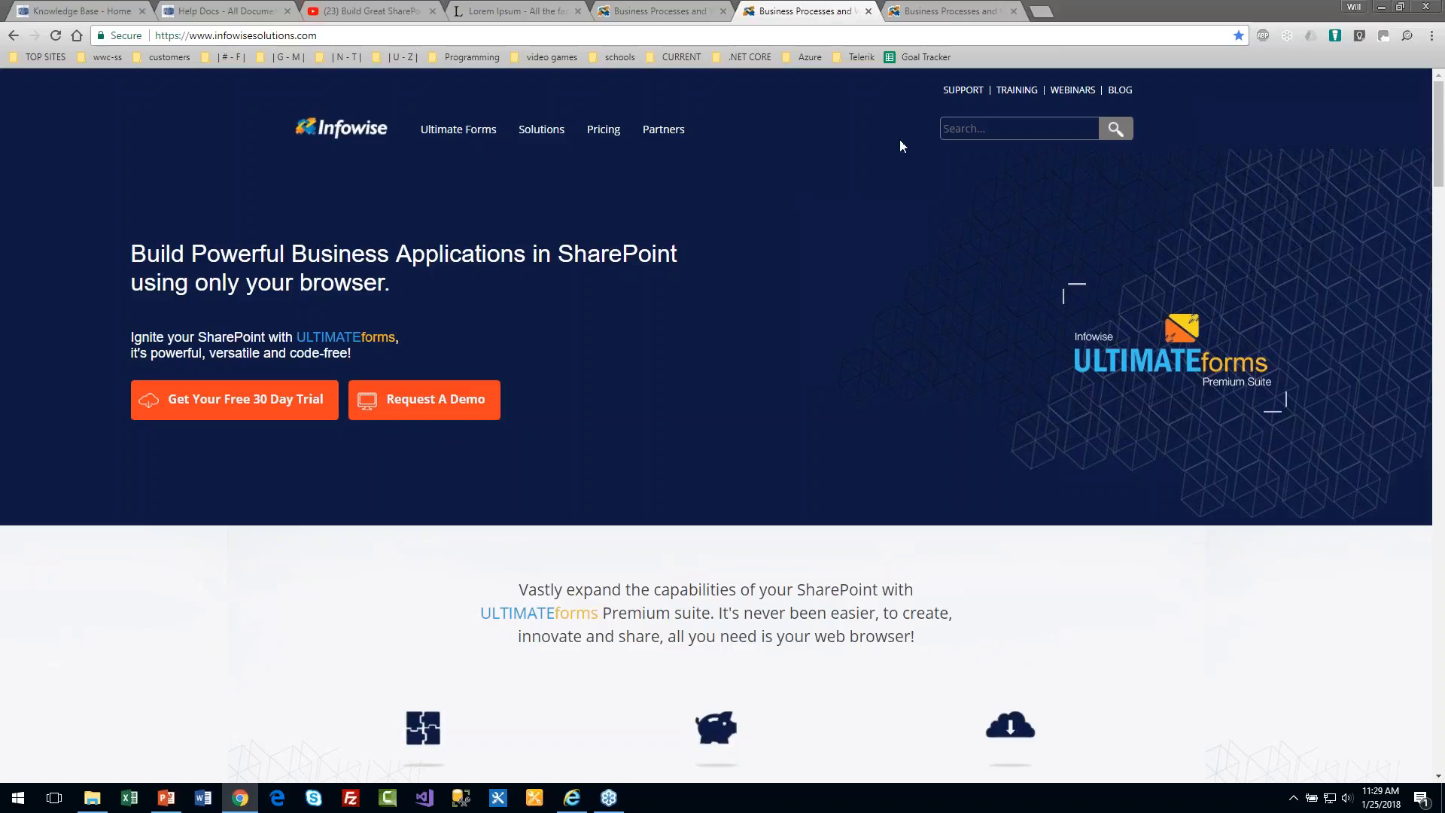
click(75, 11)
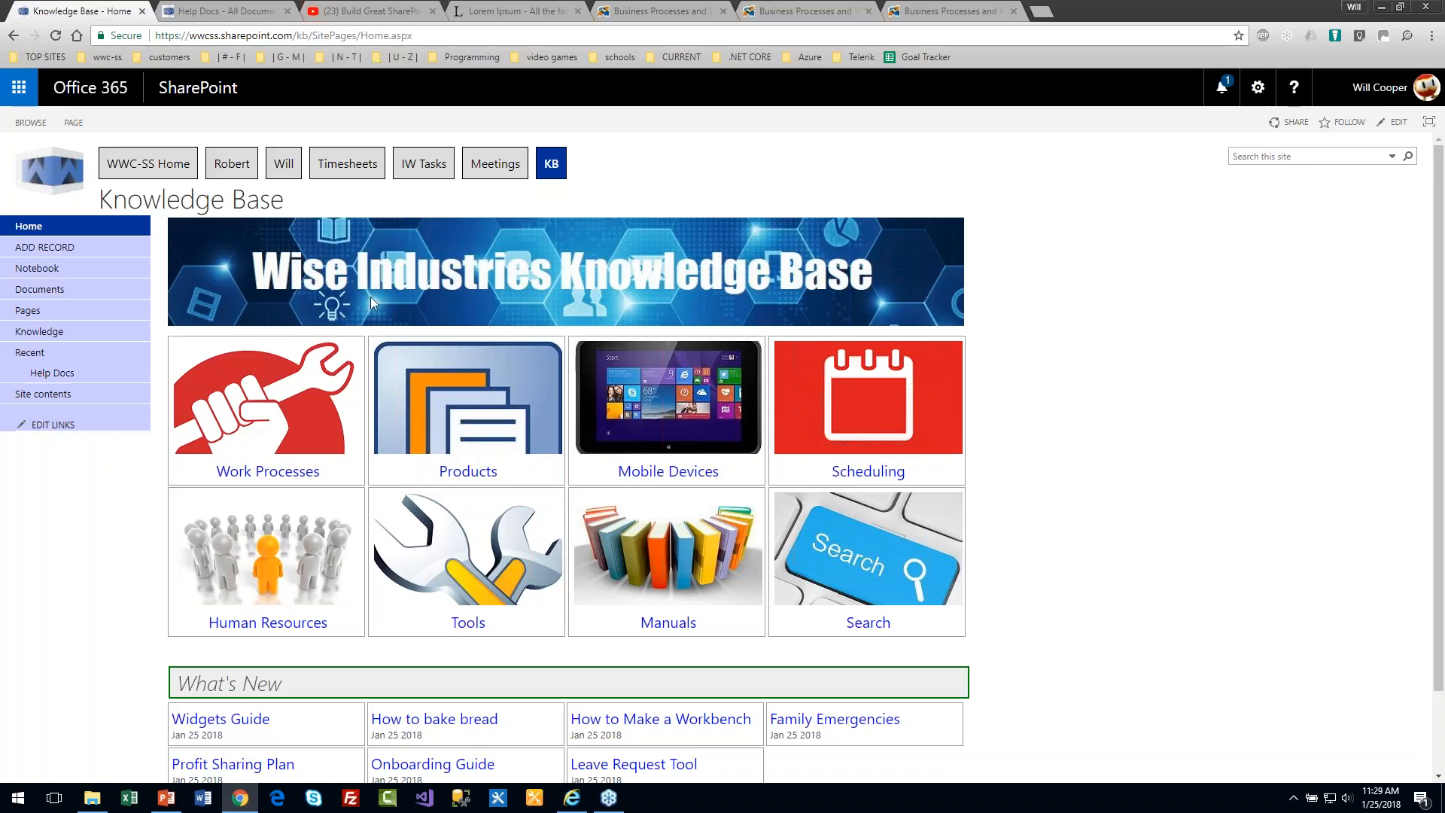